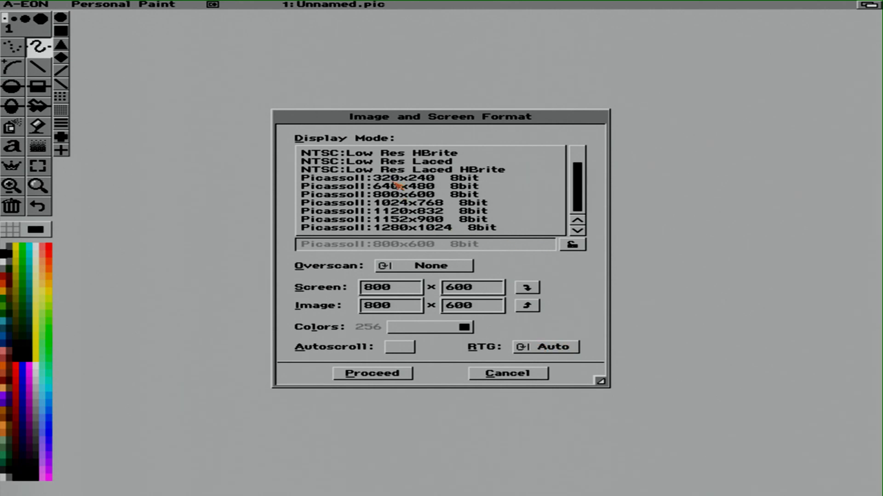
mouse_move(578, 182)
mouse_down()
mouse_move(579, 195)
mouse_move(583, 159)
mouse_move(575, 163)
mouse_move(581, 181)
mouse_up()
click(421, 197)
click(506, 373)
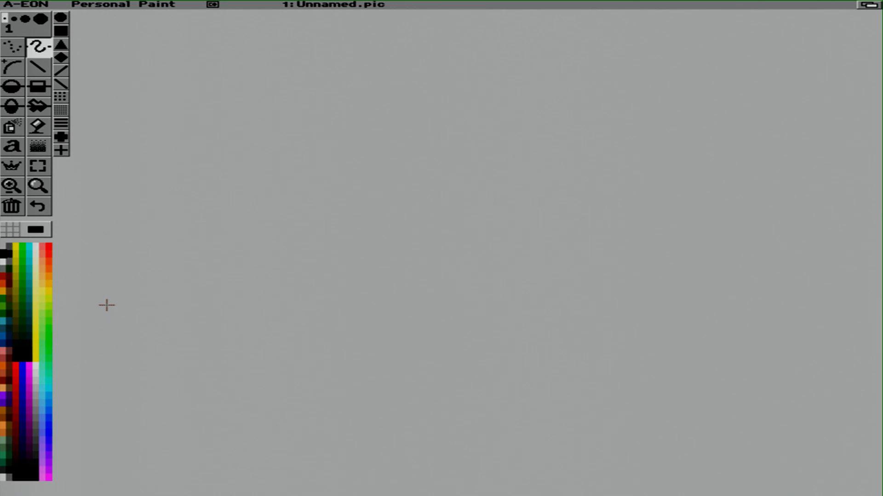
right_click(191, 3)
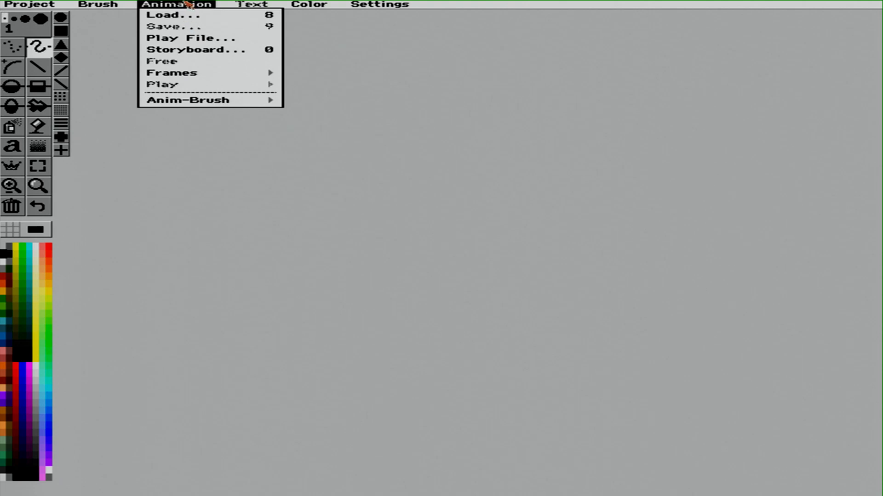
right_click(186, 4)
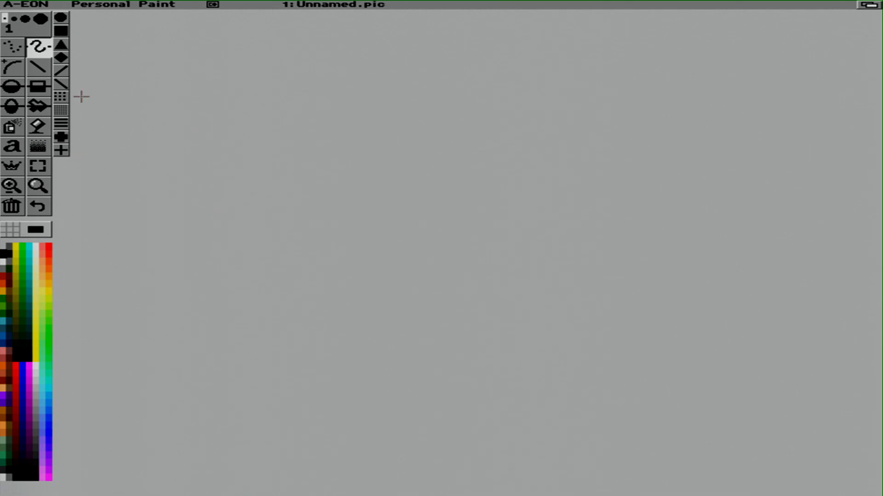
- Open the Load Image dialog and try the JPEG, BMP Win and PNG file formats
right_click(5, 3)
click(32, 14)
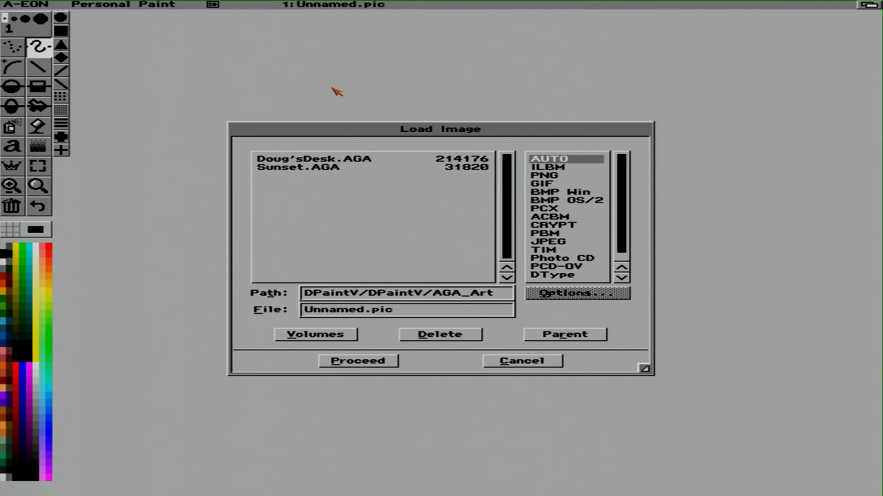
click(557, 244)
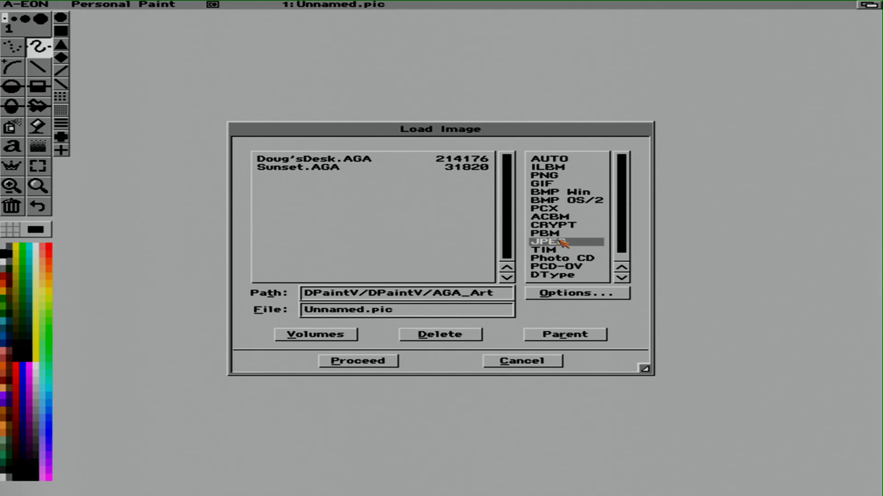
click(557, 193)
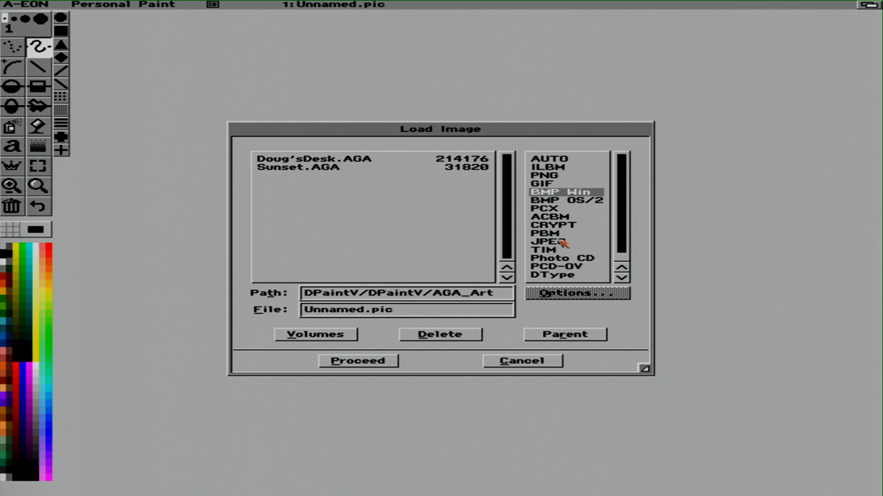
click(560, 177)
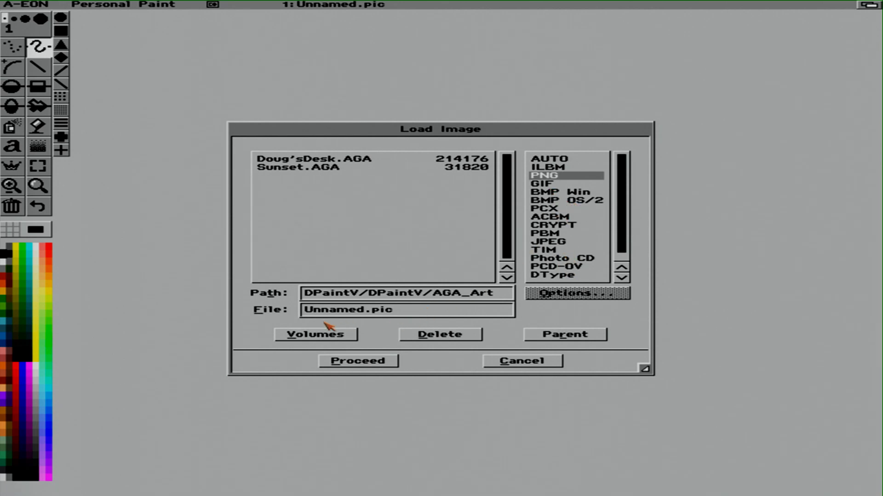
click(331, 336)
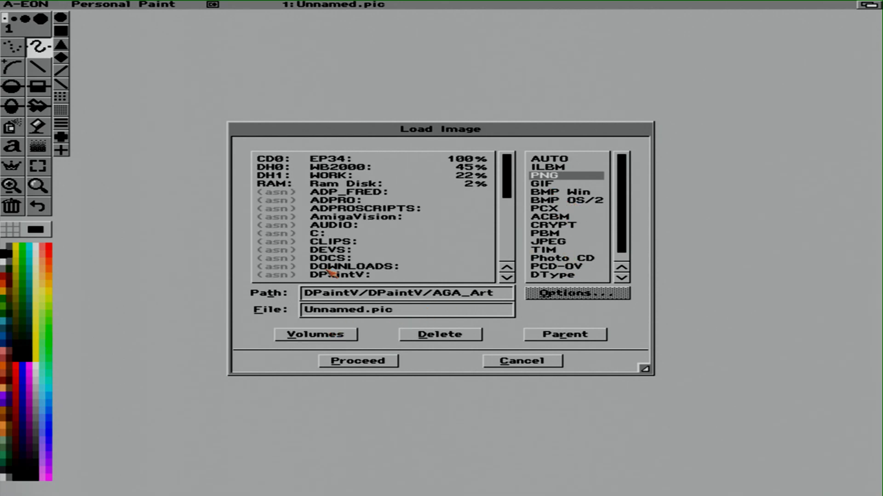
drag(507, 197, 507, 223)
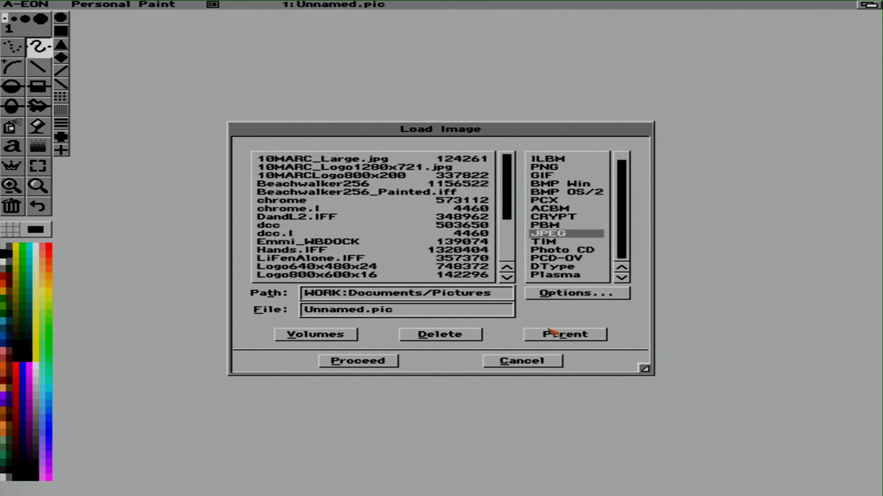
click(547, 361)
- Open the Load Image dialog again and go up to Documents/Pictures, then into the Samples/Pictures folder
right_click(22, 2)
right_click(31, 15)
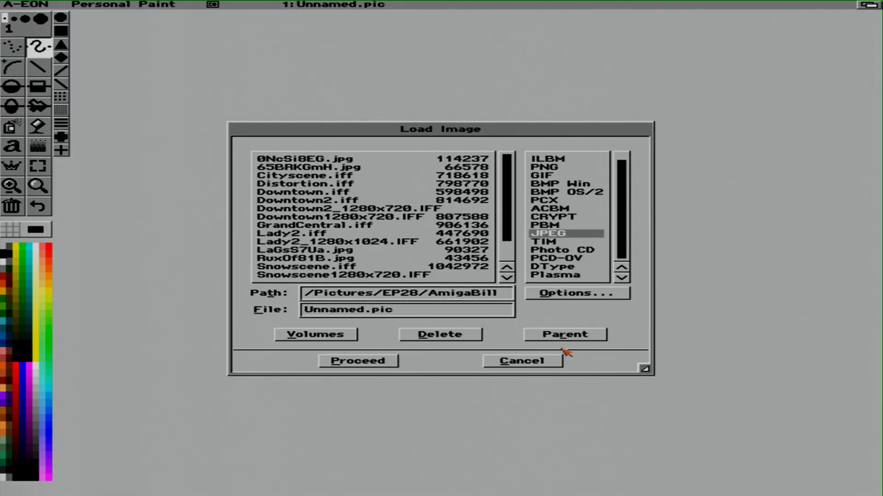
click(555, 333)
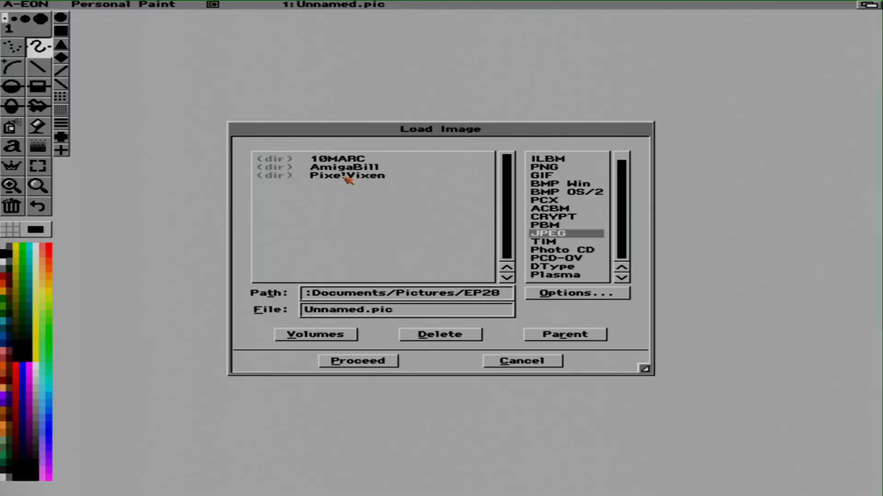
click(548, 337)
drag(512, 191, 513, 275)
click(341, 276)
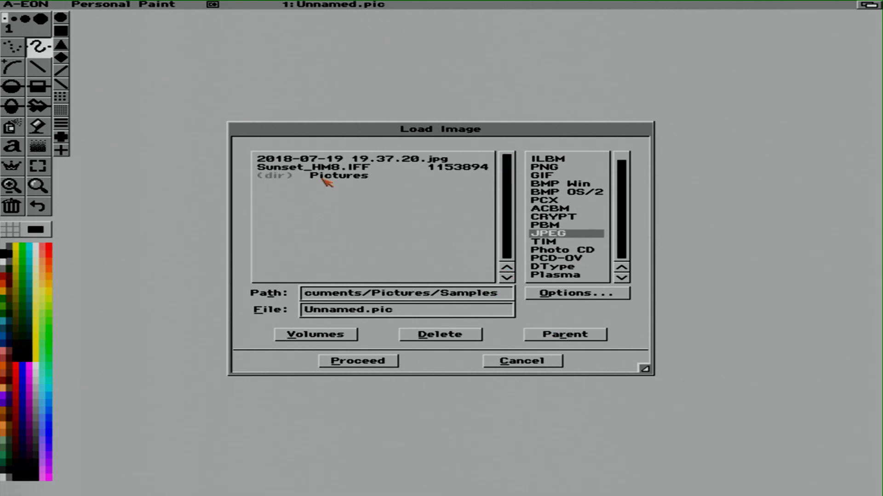
click(323, 179)
- Load ButterFly.jpg in the current format of 800 × 600 with 256 colors
click(317, 226)
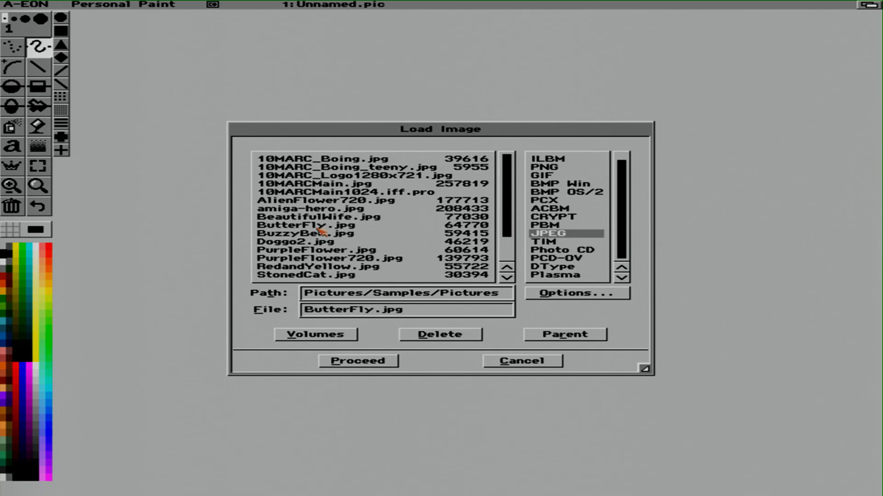
click(370, 361)
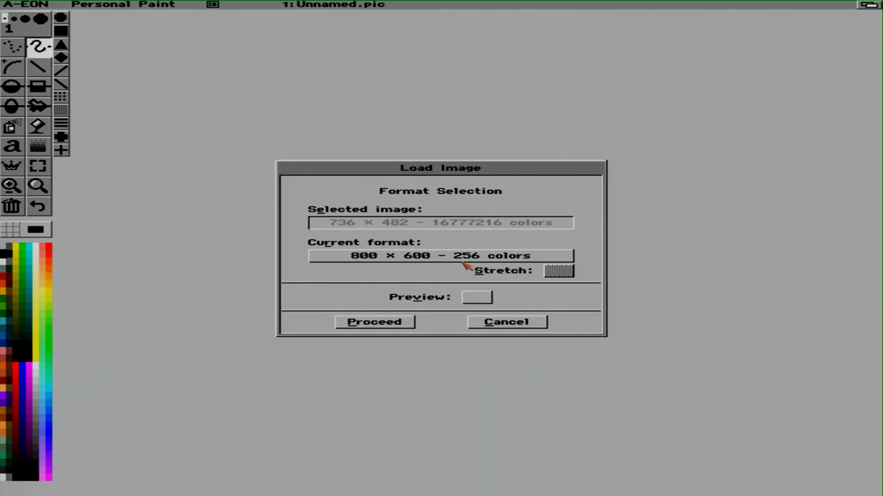
click(381, 323)
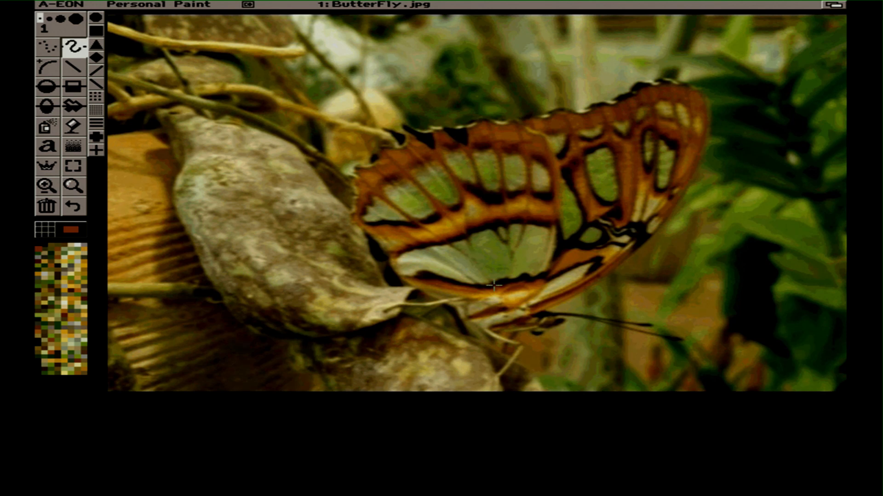
- Examine the file formats offered for saving the image, without saving
right_click(64, 5)
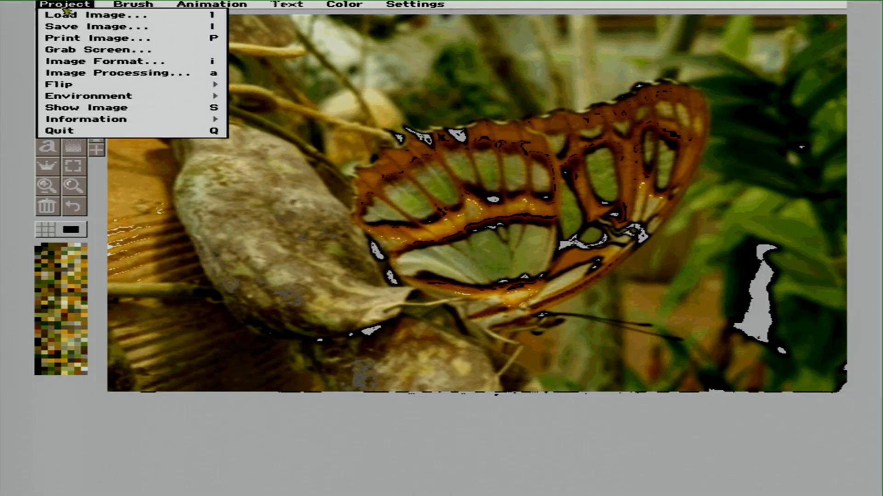
right_click(84, 31)
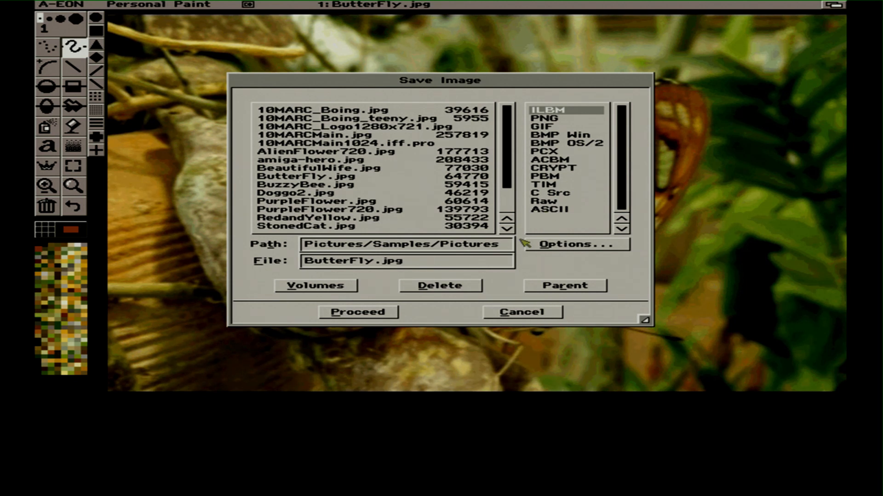
click(532, 314)
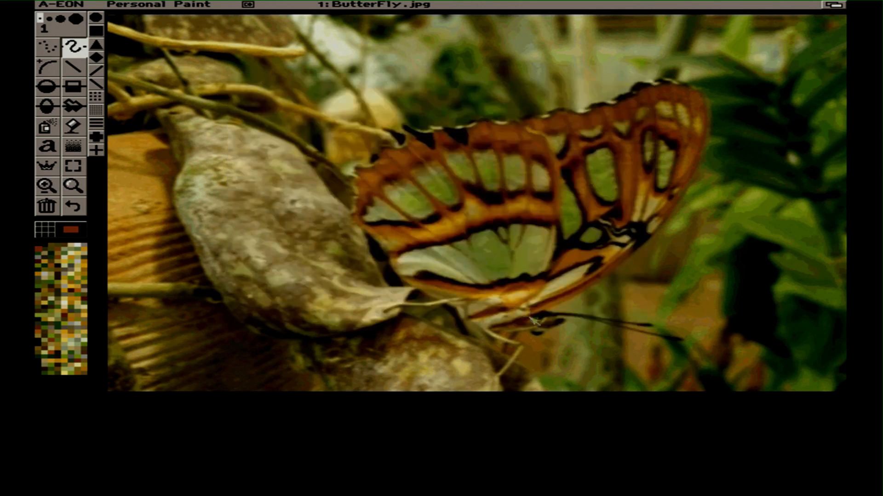
- Examine the memory information for the loaded image
right_click(472, 219)
click(190, 131)
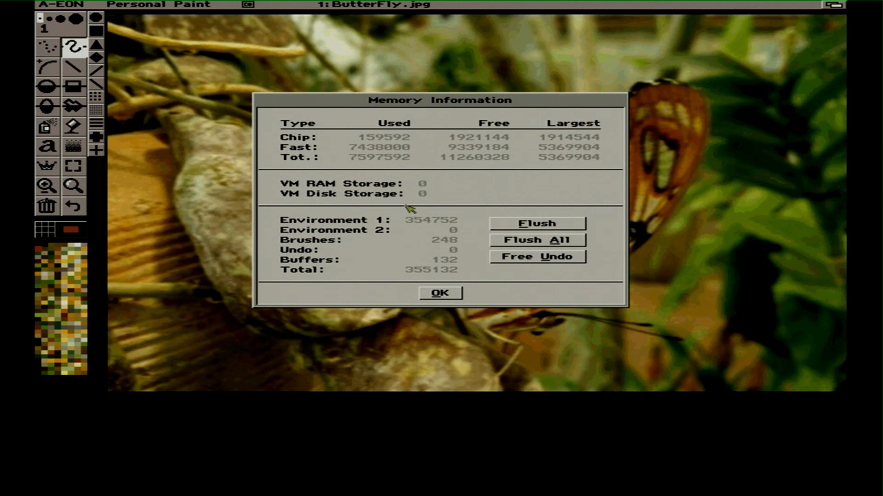
click(445, 294)
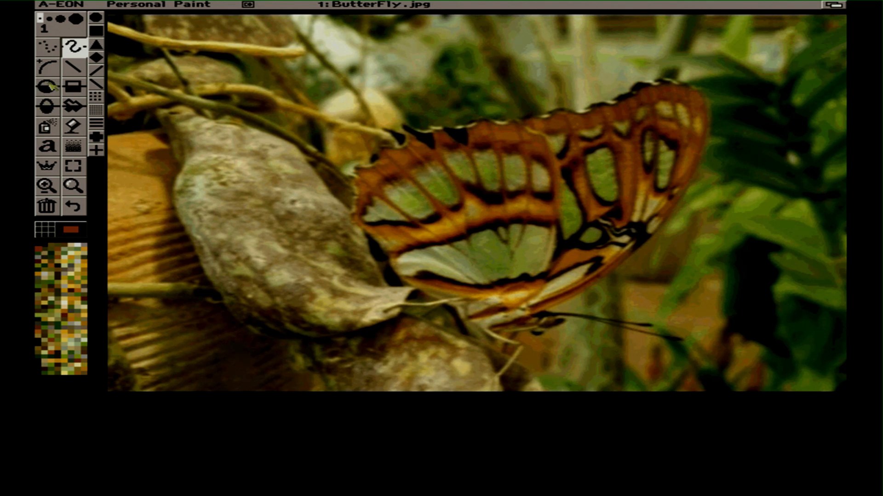
- Draw overlapping unfilled circles and a looping freehand line over the butterfly photo in dark red
click(46, 87)
mouse_move(419, 120)
mouse_down()
mouse_move(306, 195)
mouse_move(418, 263)
mouse_up()
drag(390, 187, 462, 243)
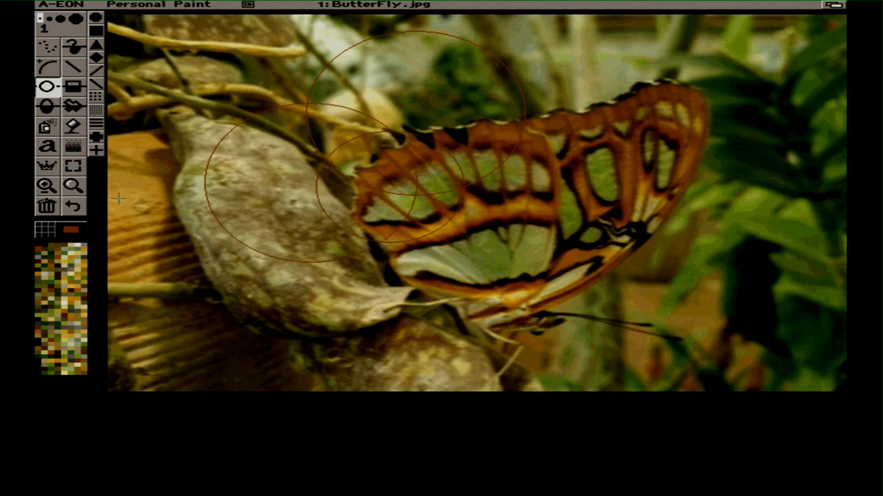
click(73, 46)
mouse_move(239, 164)
mouse_down()
mouse_move(304, 112)
mouse_move(415, 99)
mouse_move(446, 198)
mouse_move(292, 226)
mouse_move(209, 155)
mouse_move(142, 209)
mouse_move(307, 284)
mouse_move(434, 222)
mouse_move(457, 318)
mouse_up()
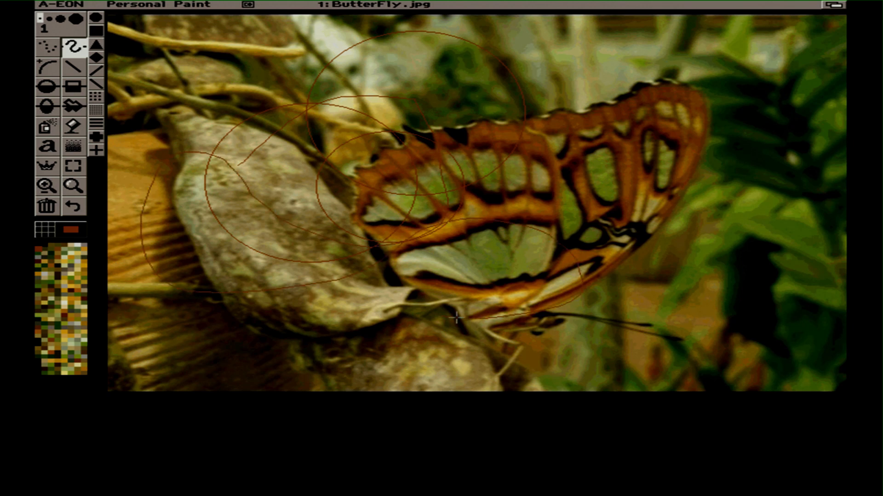
- Draw a filled dark red rectangle and several filled ochre rectangles over the butterfly photo
click(73, 86)
drag(189, 79, 352, 212)
click(84, 275)
drag(239, 266, 419, 343)
drag(526, 254, 534, 259)
drag(401, 189, 428, 212)
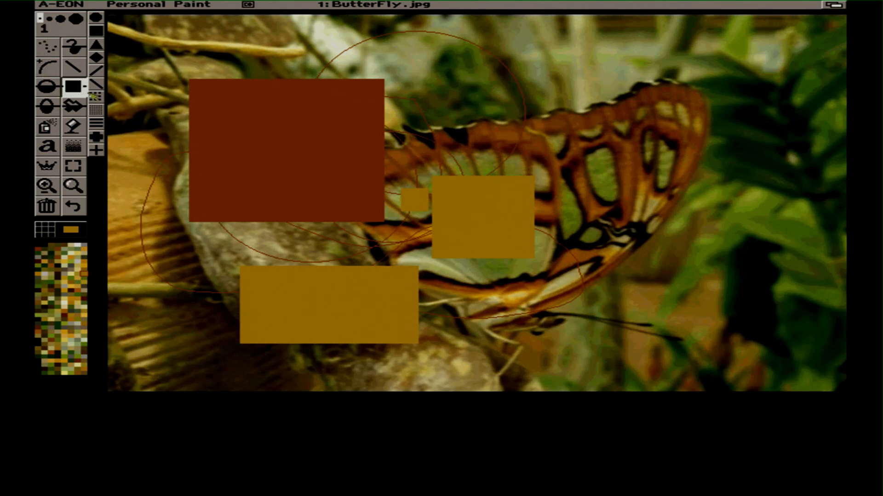
- Apply the Water-Color image processing effect to the whole butterfly photo and switch to the dotted freehand tool
right_click(64, 4)
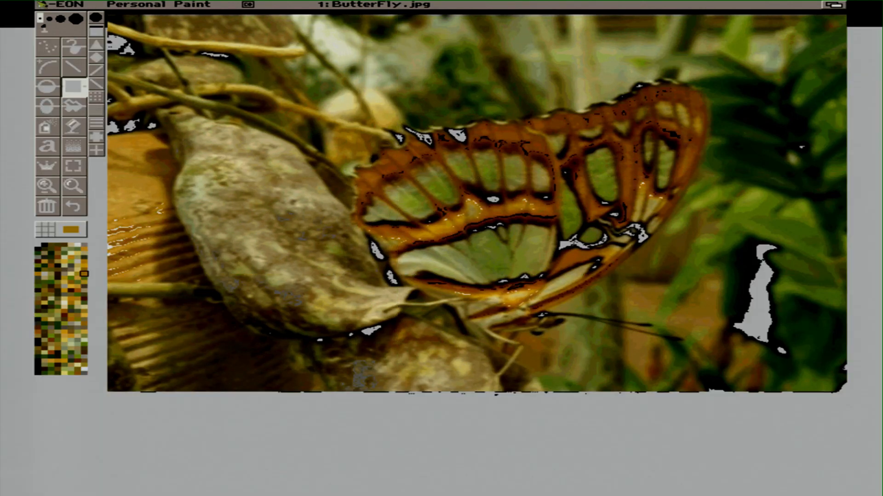
right_click(64, 5)
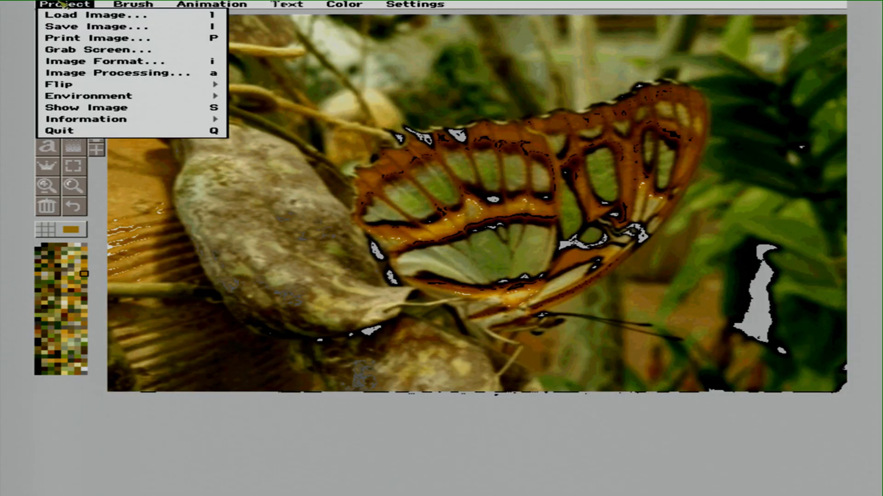
click(94, 74)
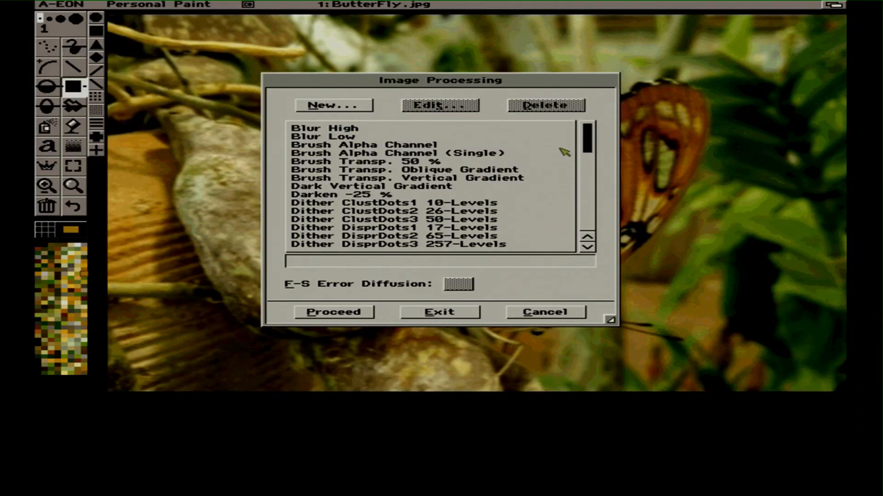
drag(592, 137, 593, 227)
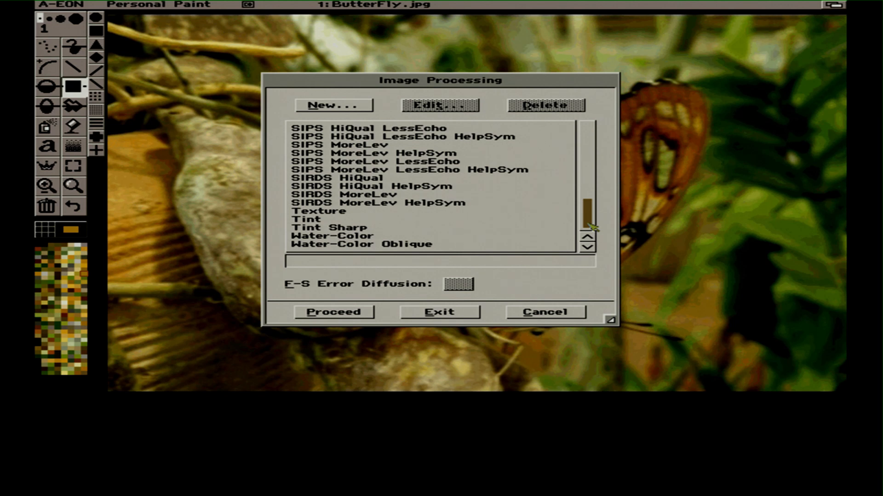
click(363, 236)
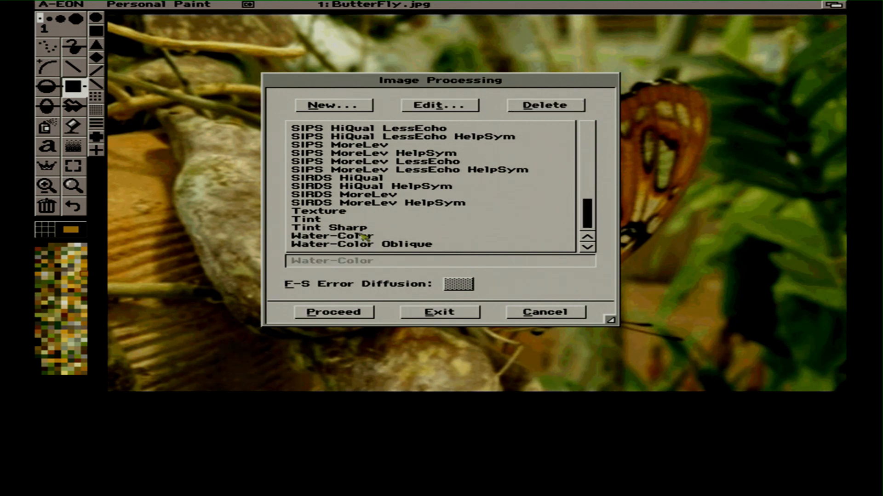
click(366, 314)
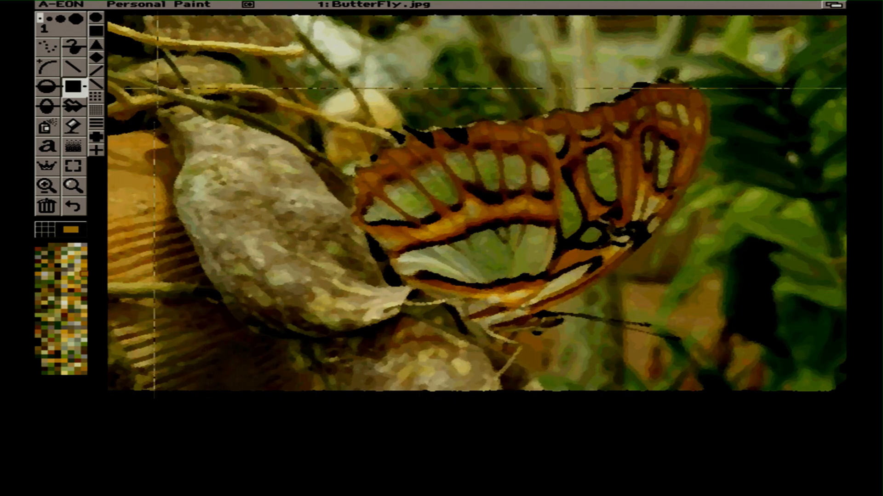
click(47, 46)
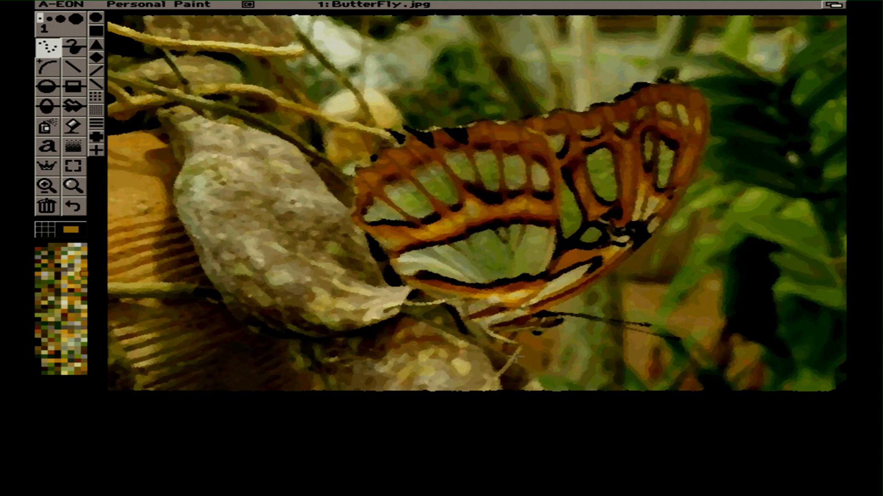
- Save the processed image in ILBM format as ButterFlyPaint.iff in the Samples/Pictures folder
right_click(82, 3)
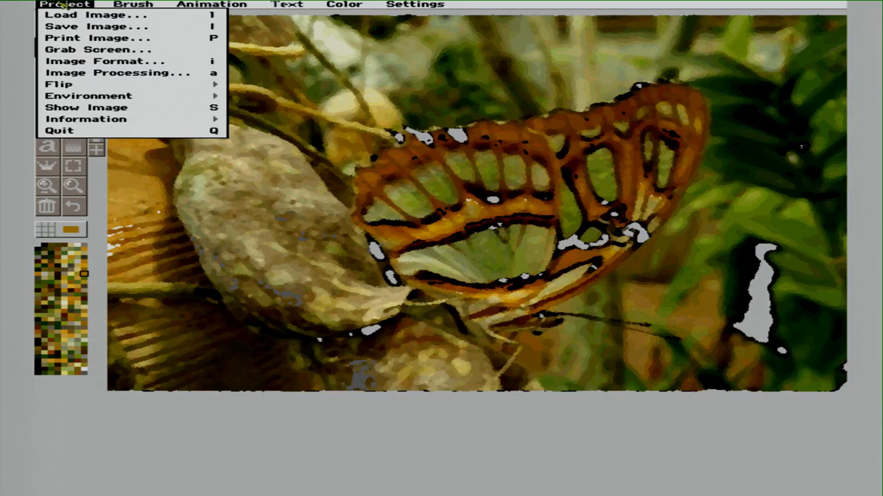
click(71, 27)
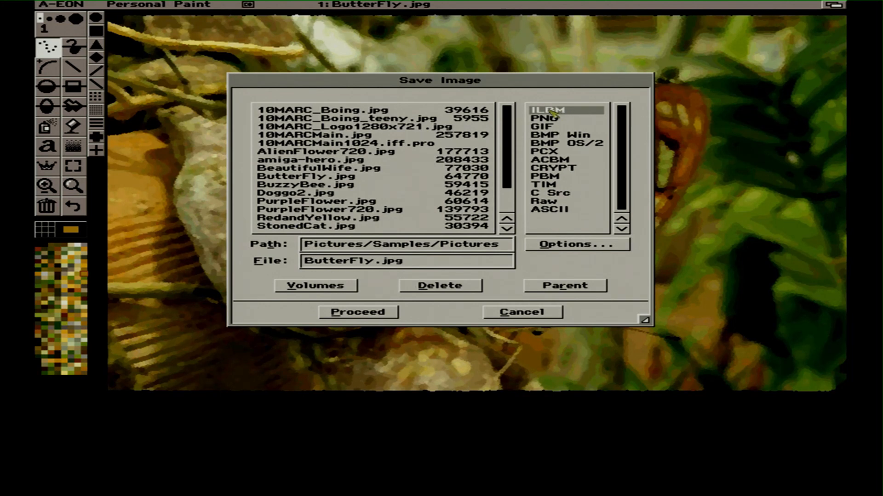
click(413, 263)
key(BackSpace)
key(BackSpace)
key(BackSpace)
key(BackSpace)
text(Paint)
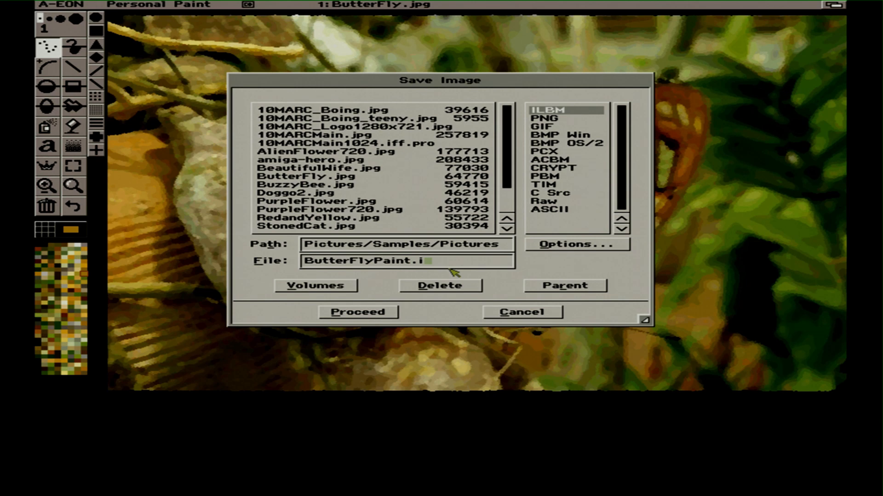
click(348, 314)
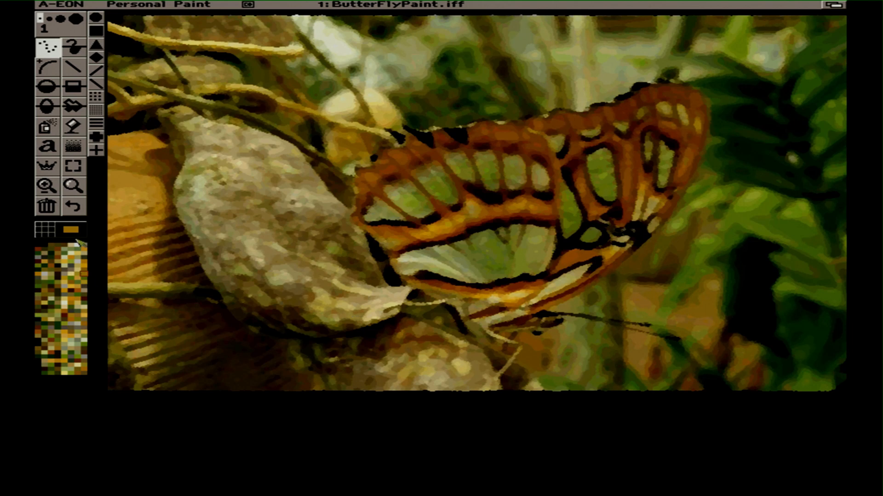
- Undo the Water-Color effect on the butterfly image
click(75, 209)
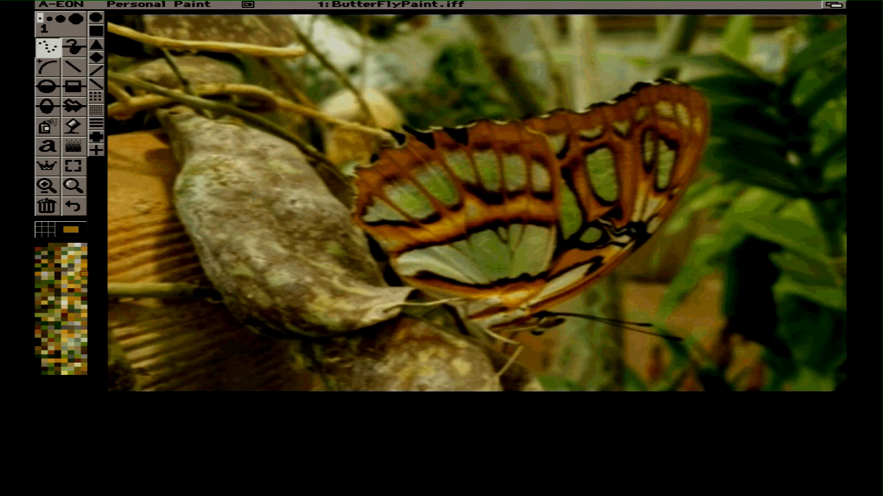
- Try the Emboss High image processing effect on the whole butterfly photo and undo it
right_click(64, 11)
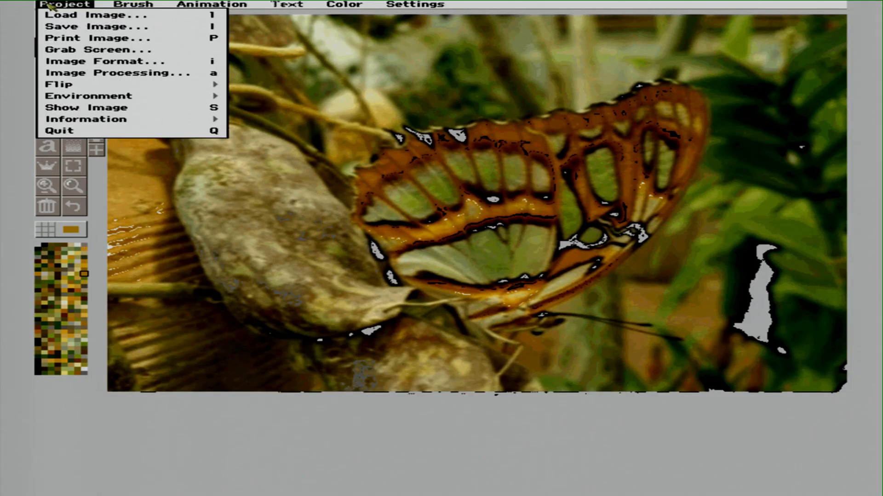
right_click(88, 73)
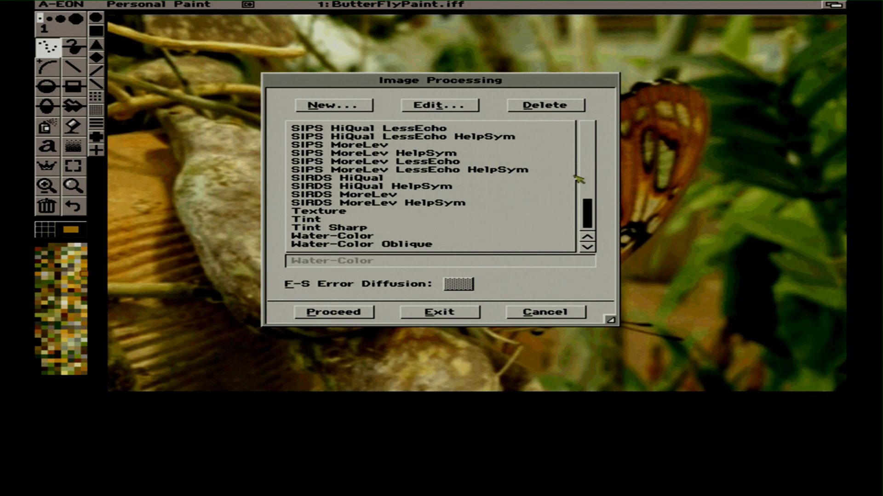
mouse_move(593, 218)
mouse_down()
mouse_move(593, 131)
mouse_move(590, 154)
mouse_move(547, 179)
mouse_up()
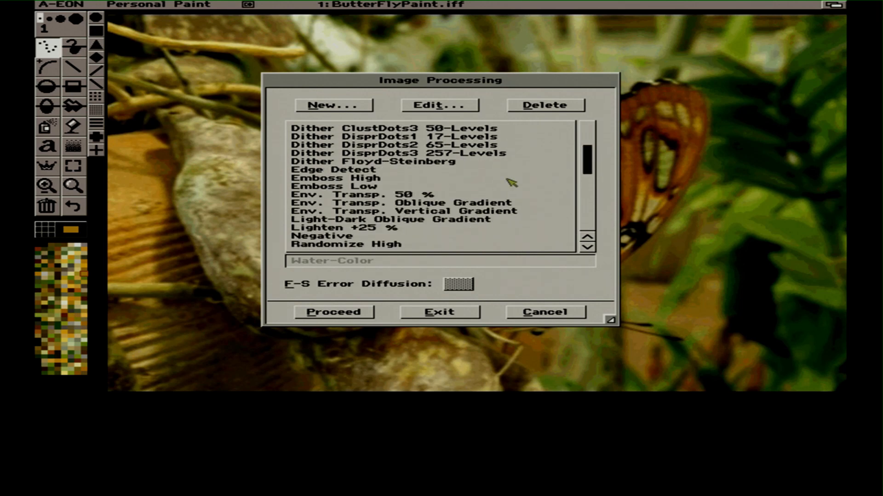
click(366, 180)
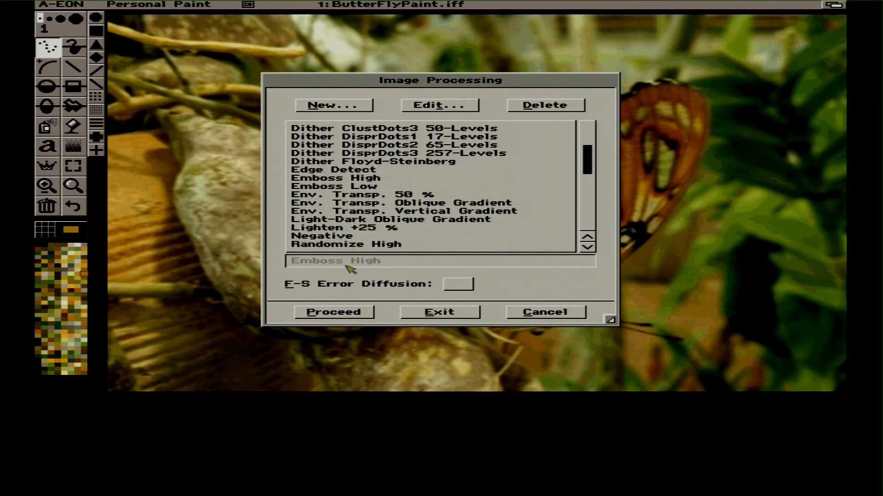
click(348, 313)
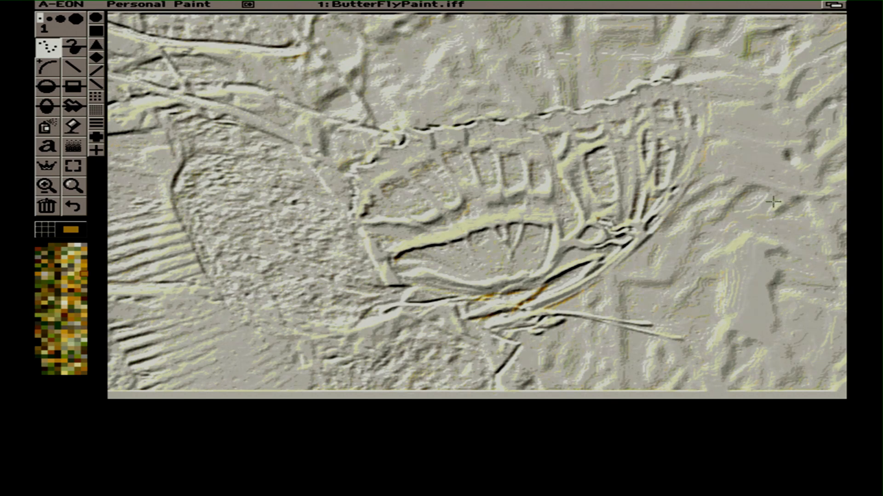
click(78, 212)
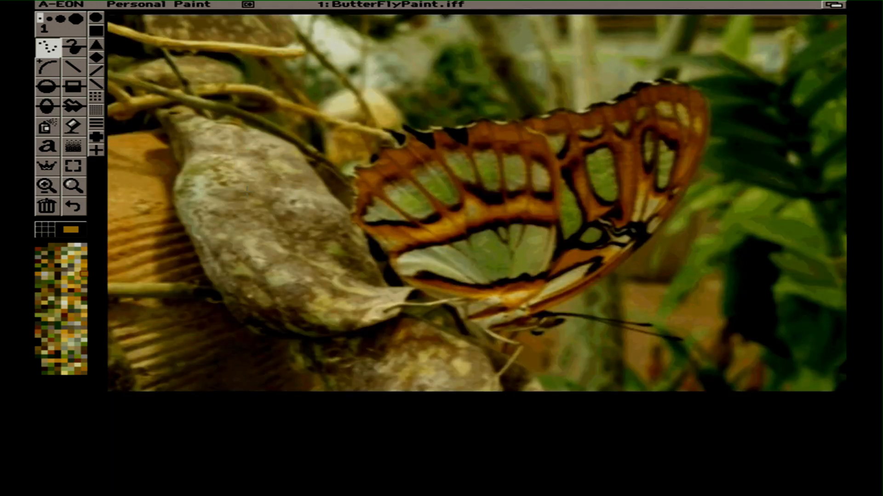
- Pick up a rectangular brush around the butterfly and its antennae and switch to the empty second page
click(73, 165)
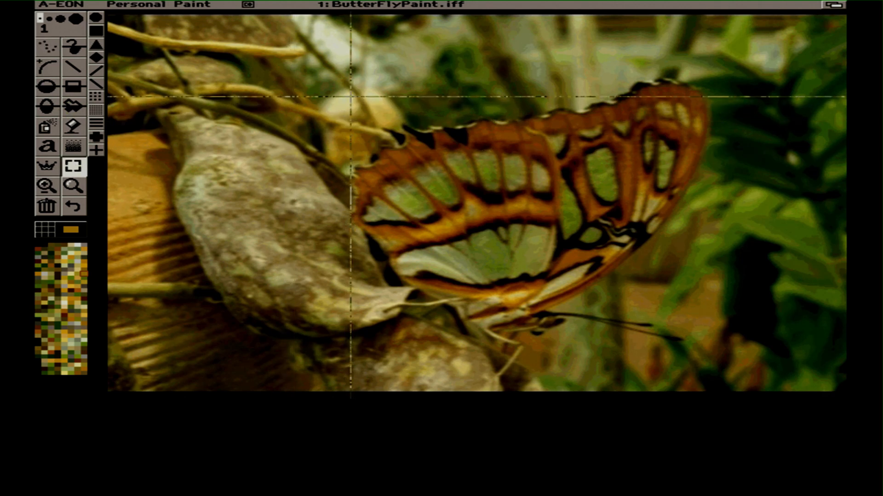
mouse_move(344, 77)
mouse_down()
mouse_move(365, 129)
mouse_move(517, 266)
mouse_move(689, 322)
mouse_move(700, 368)
mouse_move(715, 380)
mouse_up()
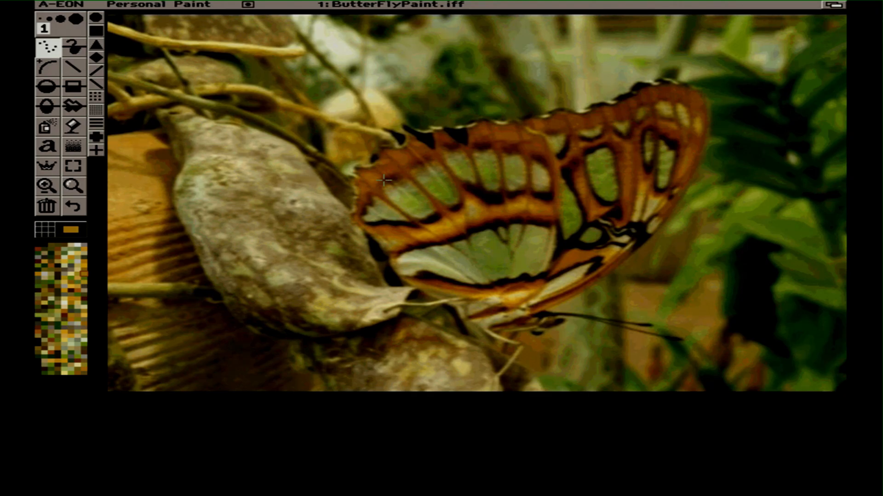
key(j)
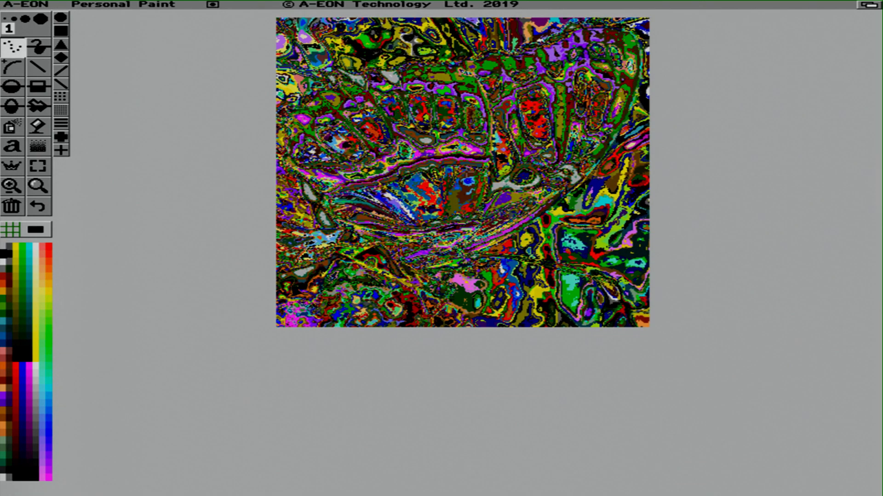
click(466, 172)
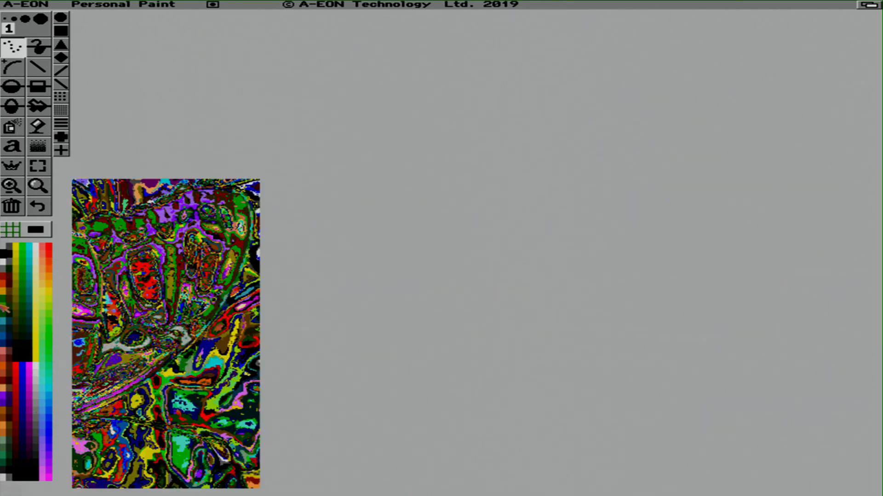
- Replace the second page's color palette with the one from the butterfly brush
right_click(257, 4)
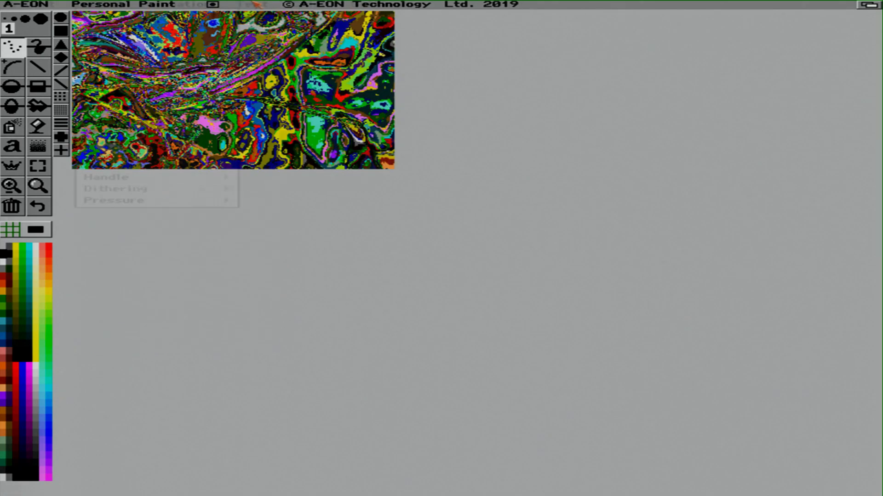
mouse_move(322, 15)
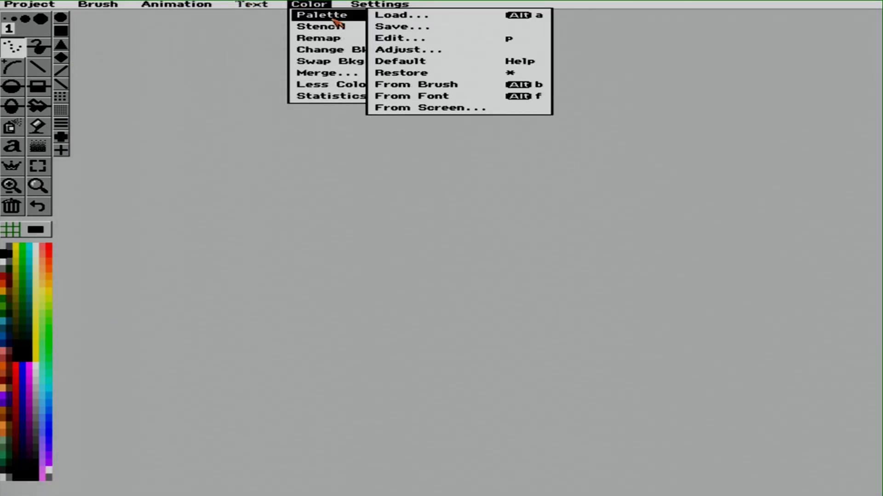
right_click(444, 90)
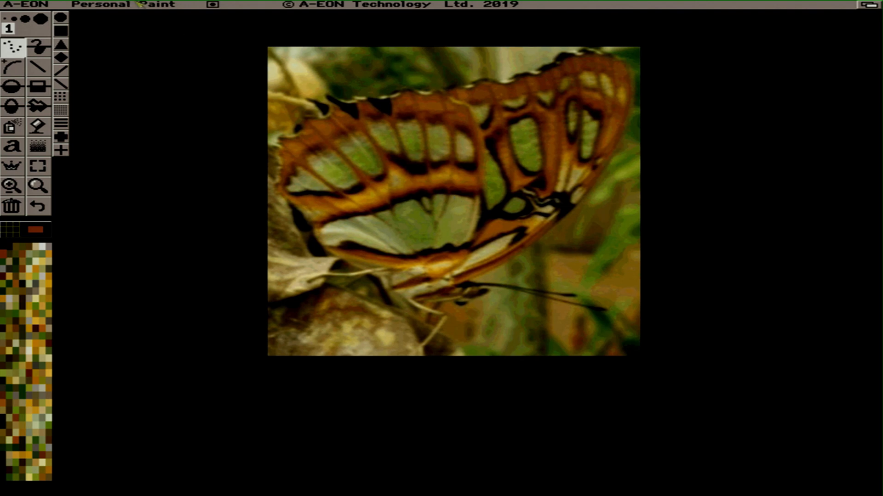
- Shrink the butterfly brush with Stretch and stamp it once near the top centre of the page
right_click(140, 3)
mouse_move(87, 4)
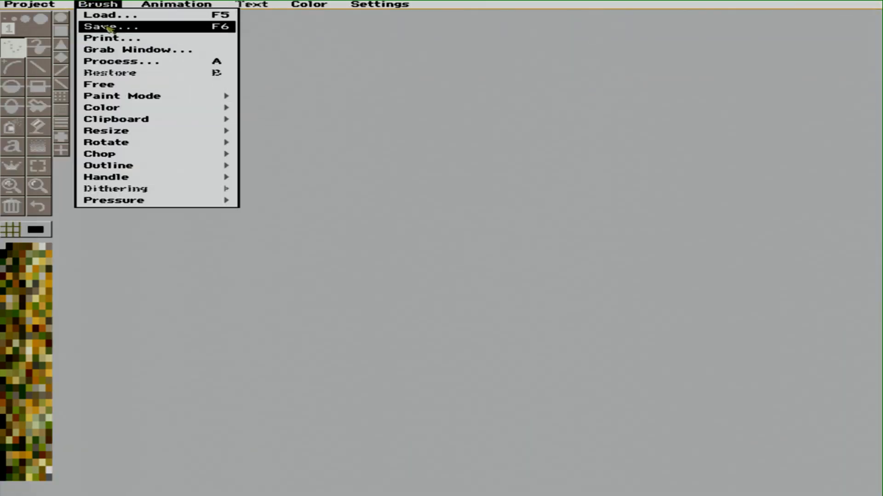
mouse_move(125, 107)
mouse_move(126, 131)
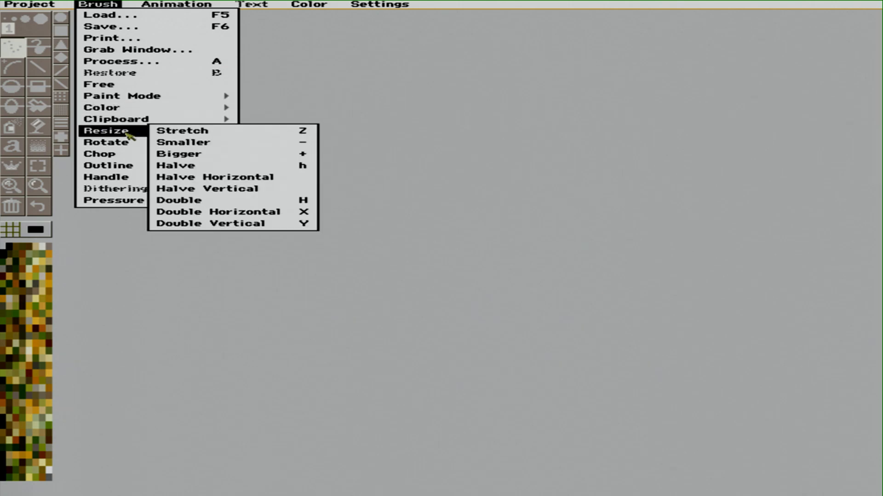
click(184, 131)
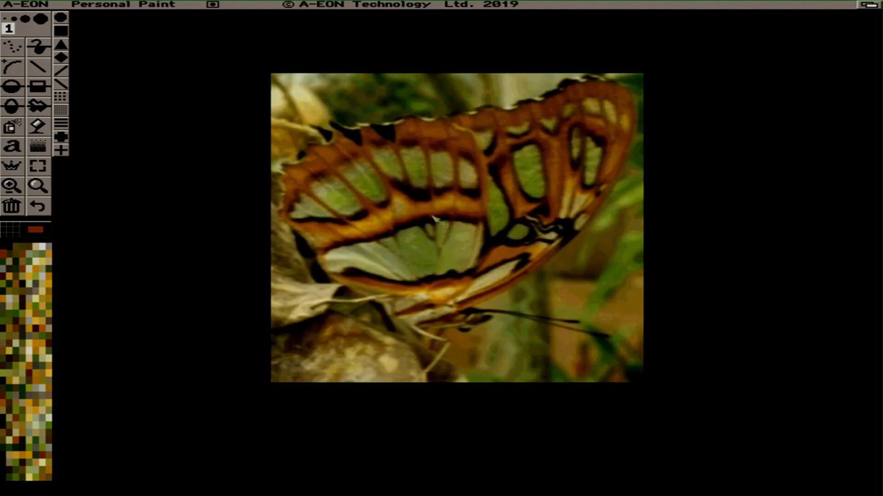
click(403, 187)
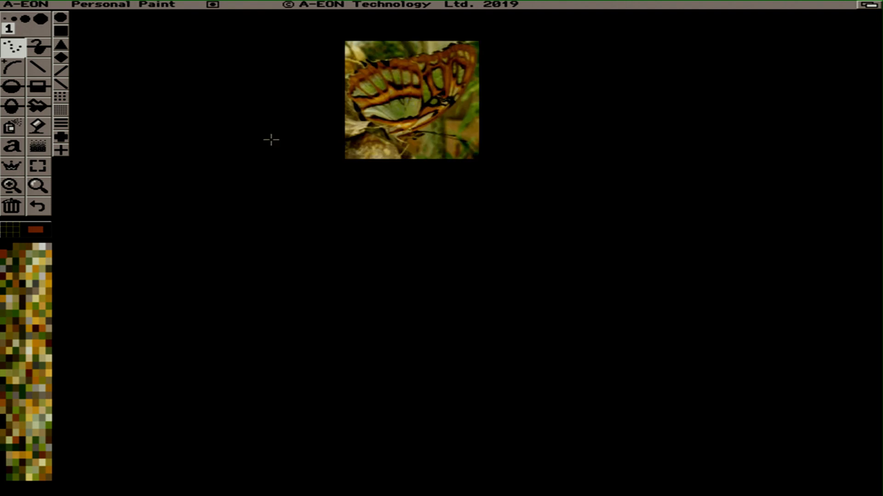
- Rotate the butterfly brush counterclockwise with Any Angle and stamp two tilted copies side by side below the upright butterfly
right_click(168, 5)
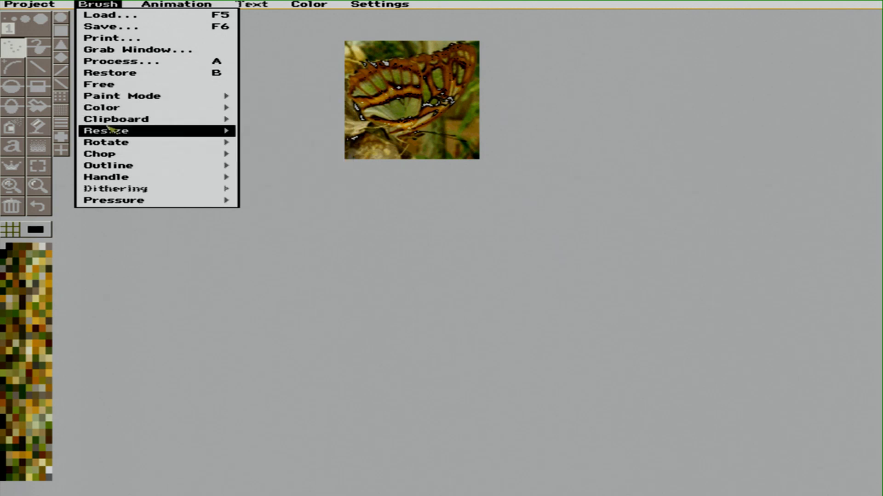
mouse_move(112, 140)
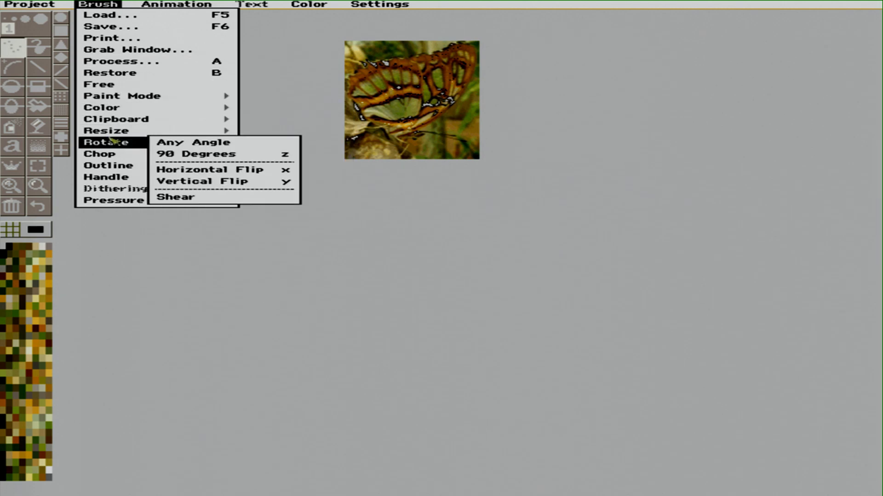
click(195, 143)
mouse_move(343, 311)
mouse_down()
mouse_move(360, 272)
mouse_move(327, 247)
mouse_up()
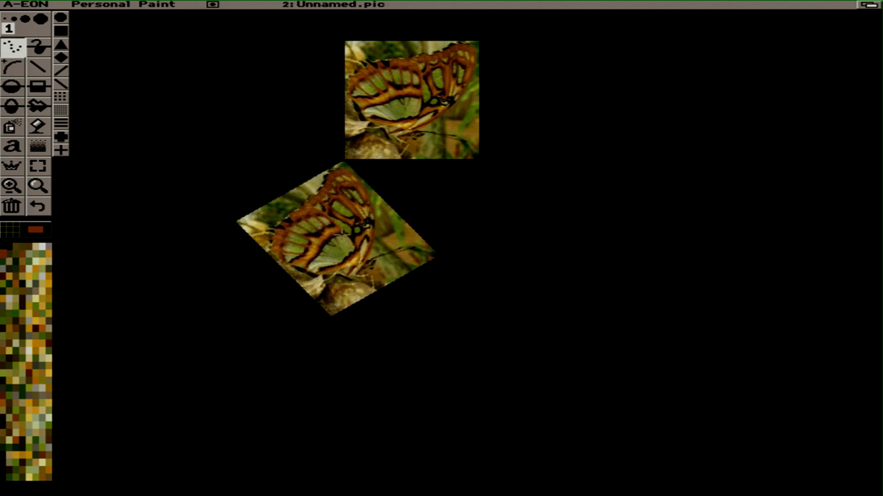
click(339, 236)
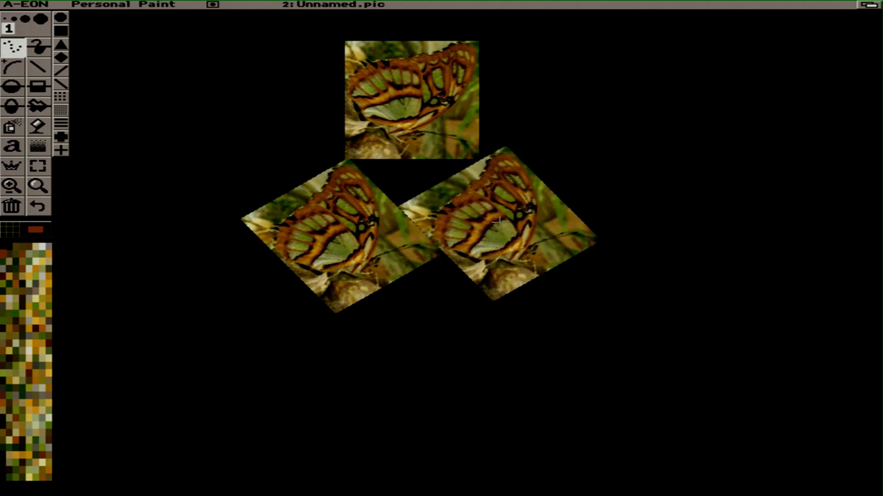
click(497, 224)
- Activate the Text tool and set its font to CGTimes, size 40
click(12, 147)
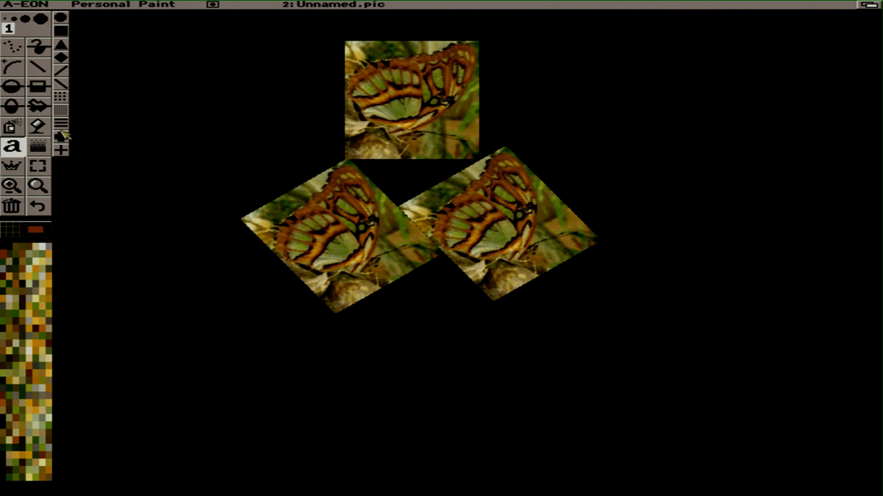
right_click(11, 149)
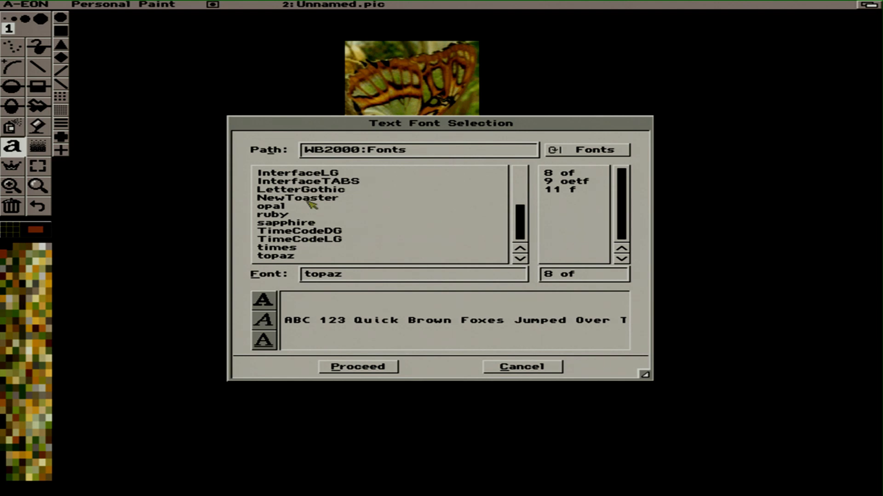
drag(524, 235, 517, 182)
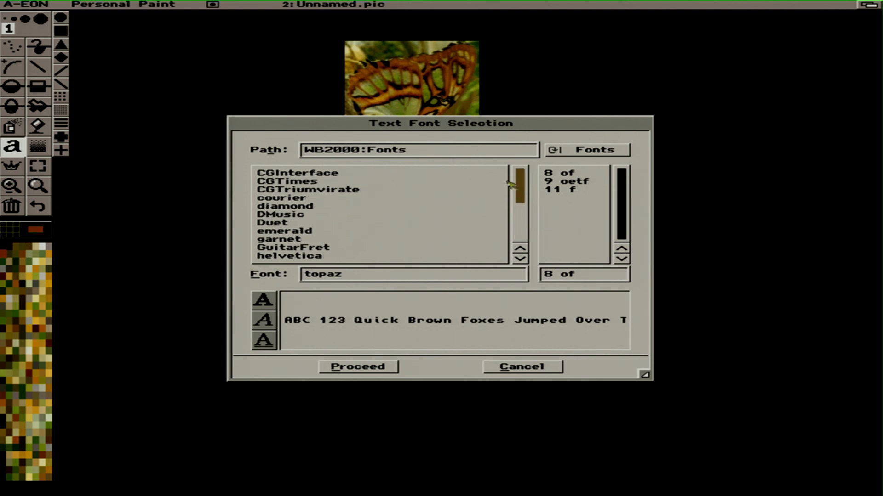
click(303, 184)
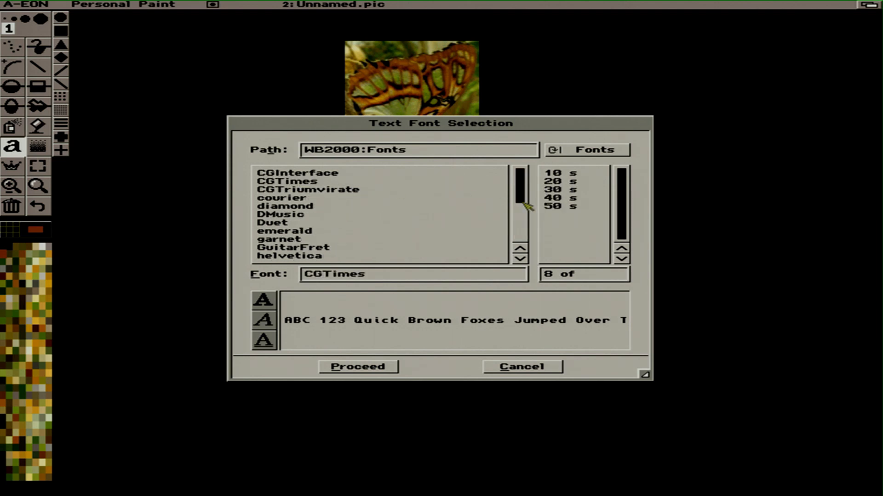
click(555, 198)
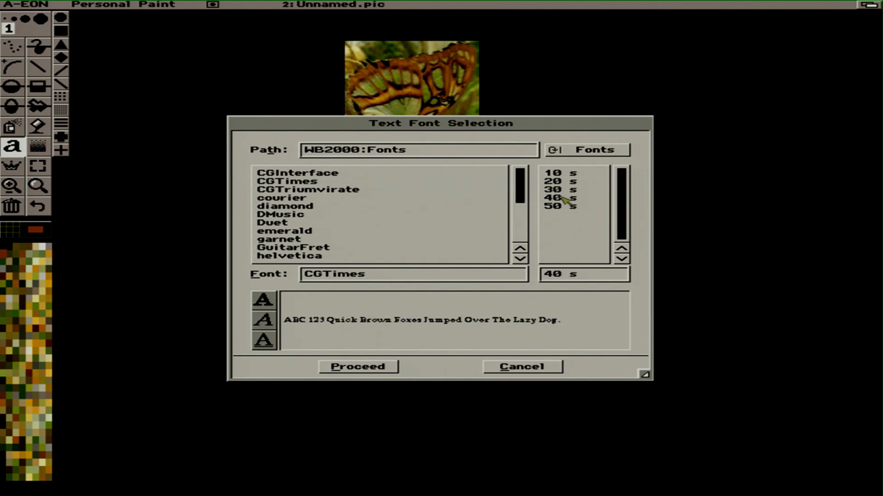
click(384, 368)
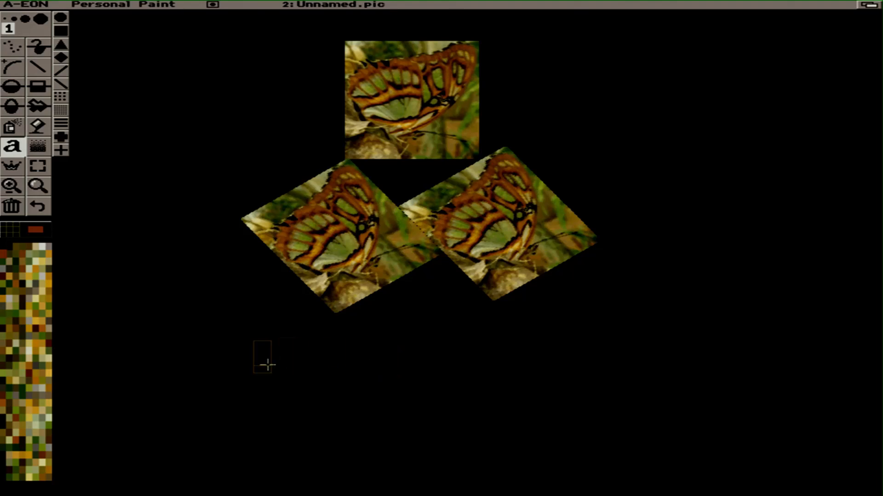
- Write "10 Minute Amiga Retro Cast - Butterfly" in dark red beneath the butterfly pictures
click(123, 367)
text(10)
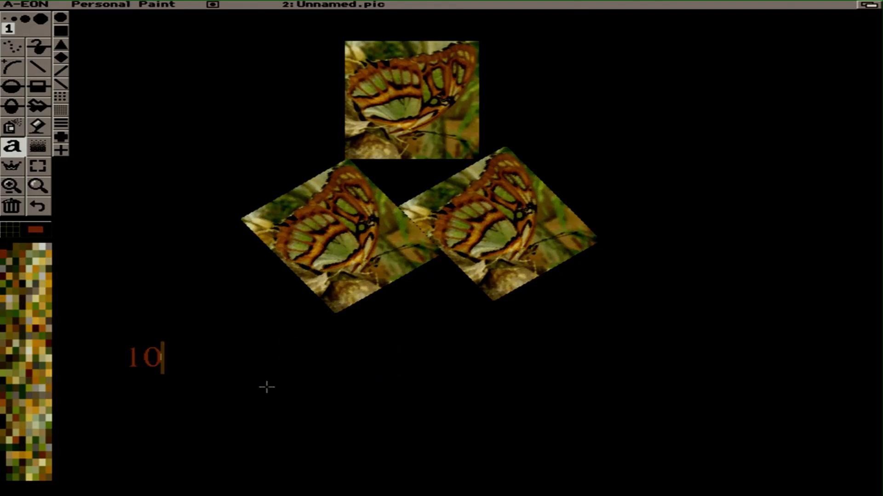
text( Minute)
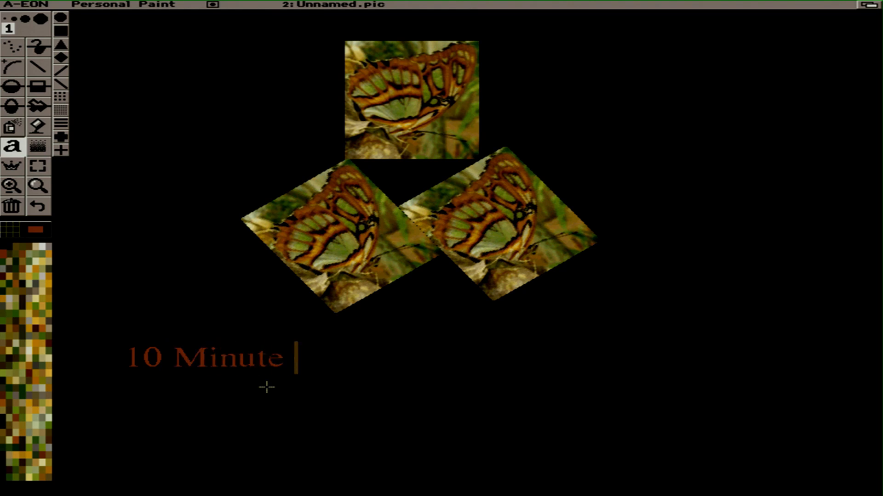
text( Amiga Ret)
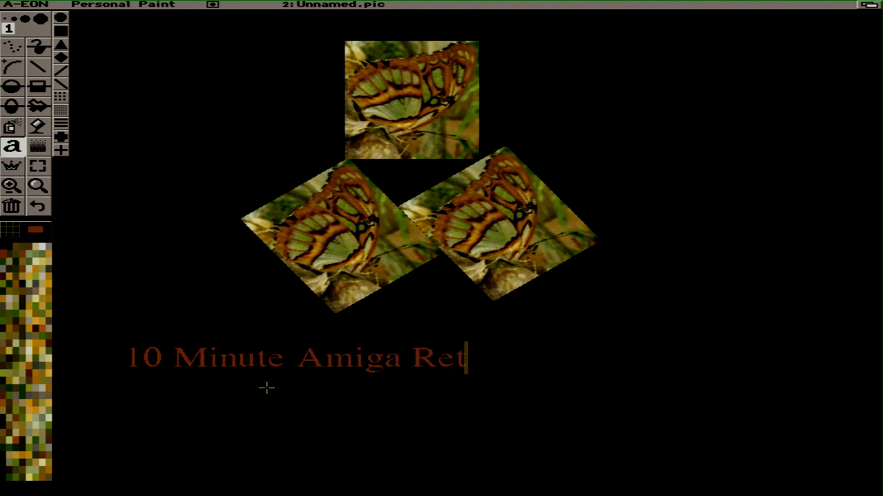
text(ro Cast)
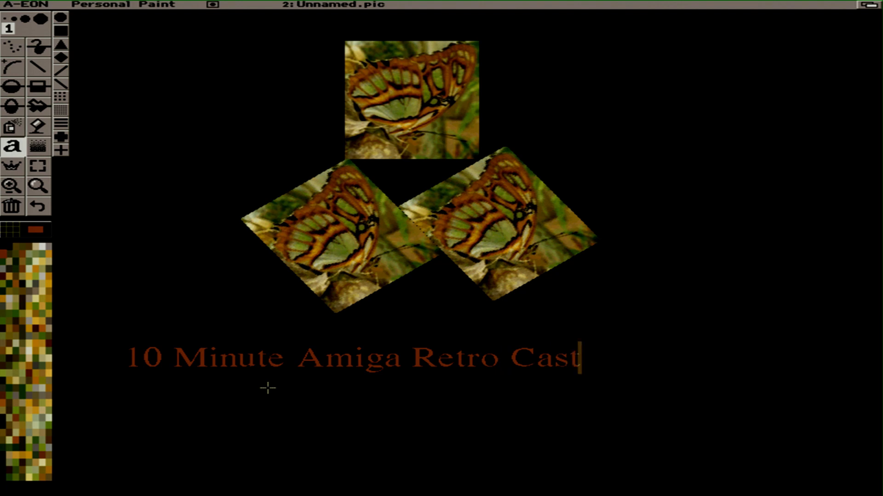
text( - Butt)
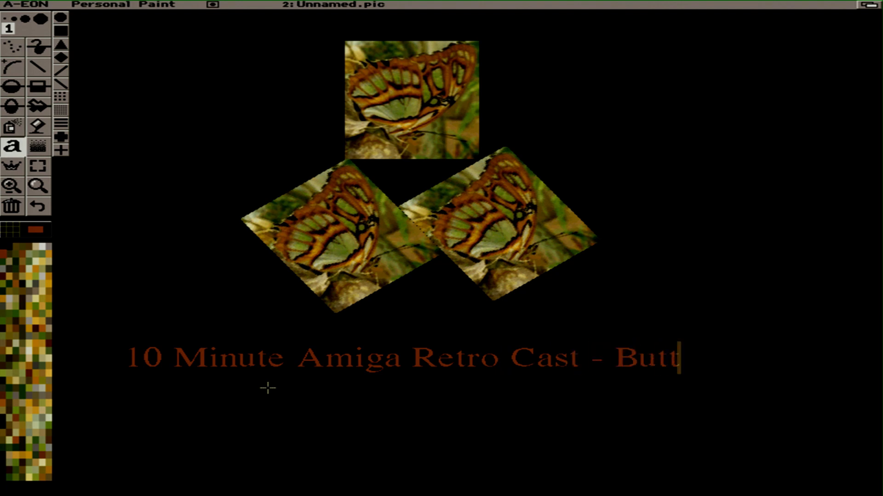
text(erfly)
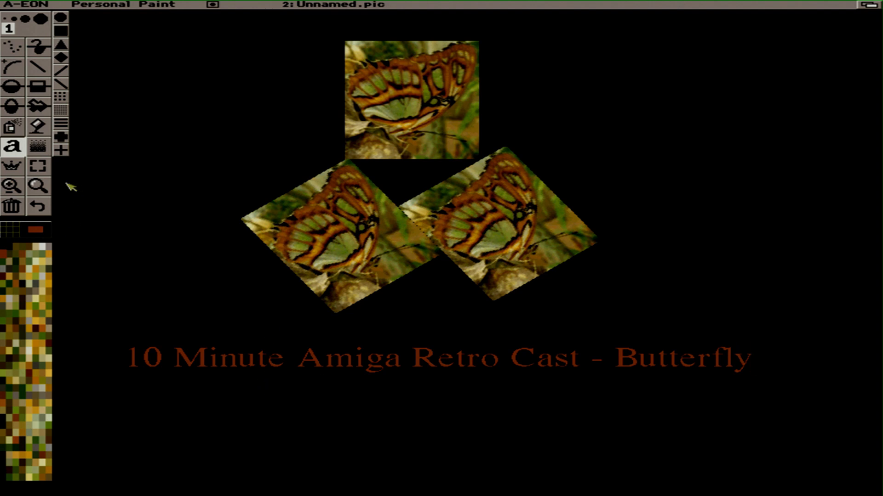
- Pick up the words "10 Minute Amiga Retro Cast" as a brush and stamp them above the top butterfly
click(43, 169)
mouse_move(122, 345)
mouse_down()
mouse_move(437, 380)
mouse_move(591, 376)
mouse_move(584, 380)
mouse_up()
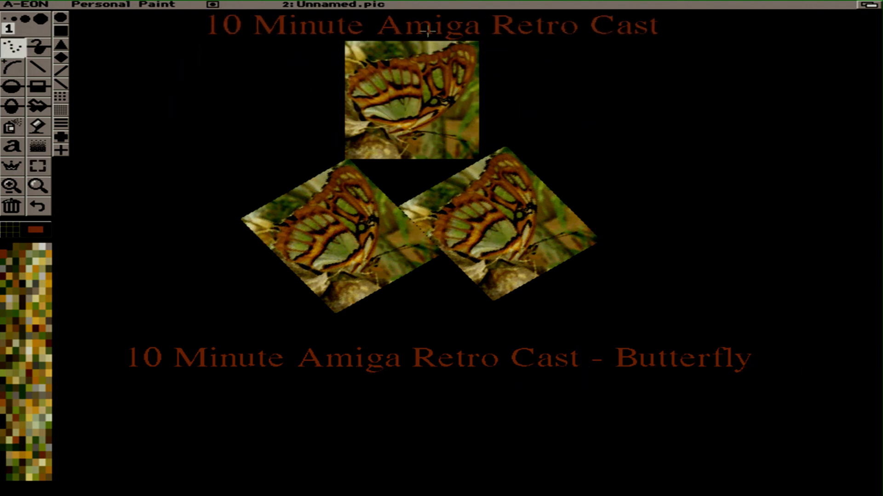
click(426, 28)
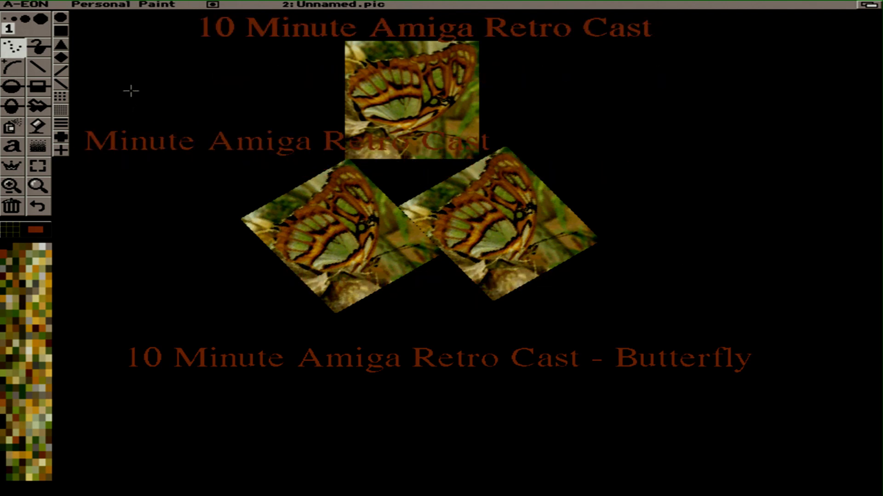
- Drop the text brush for the built-in one and review the Memory Management settings without changing them
right_click(8, 24)
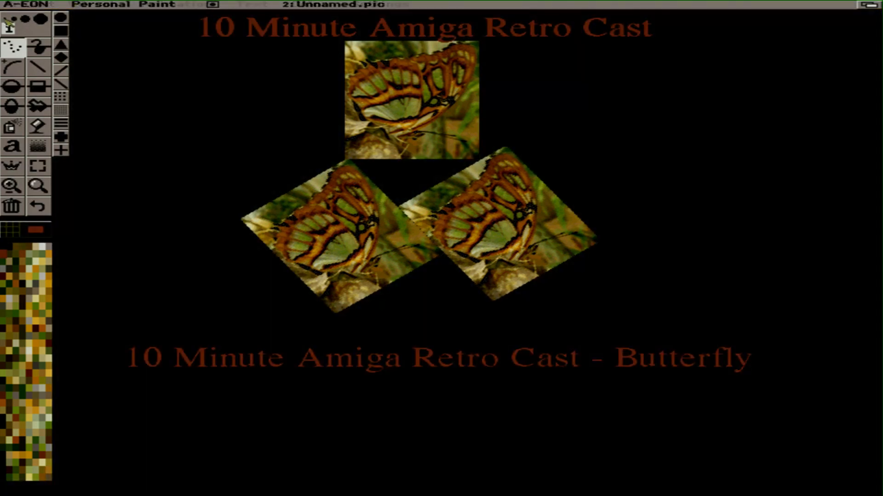
right_click(424, 3)
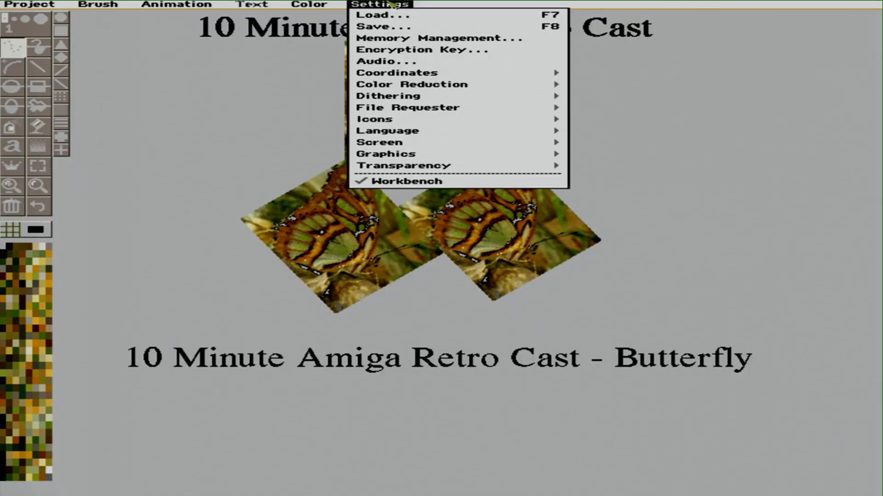
right_click(394, 40)
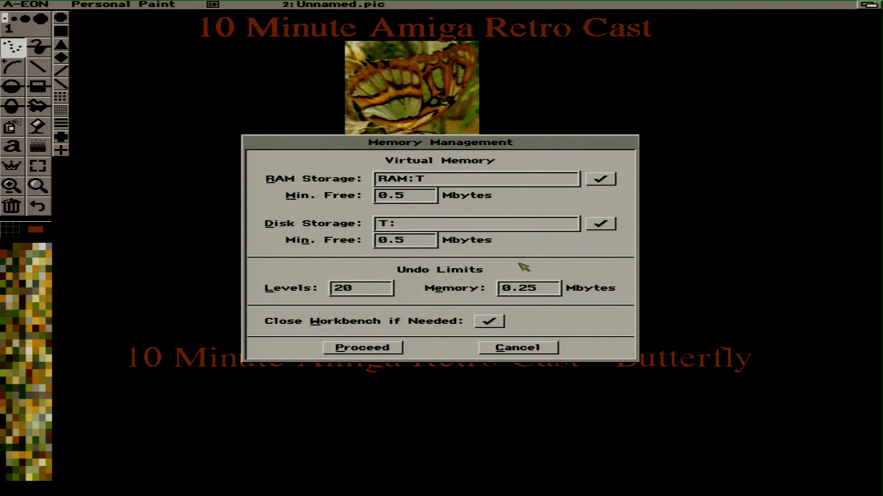
click(539, 353)
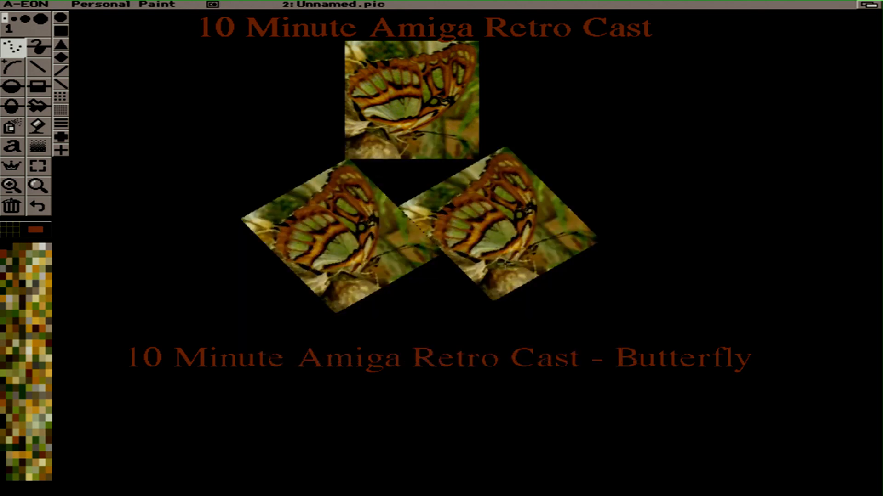
- Turn on the display of cursor coordinates
right_click(379, 4)
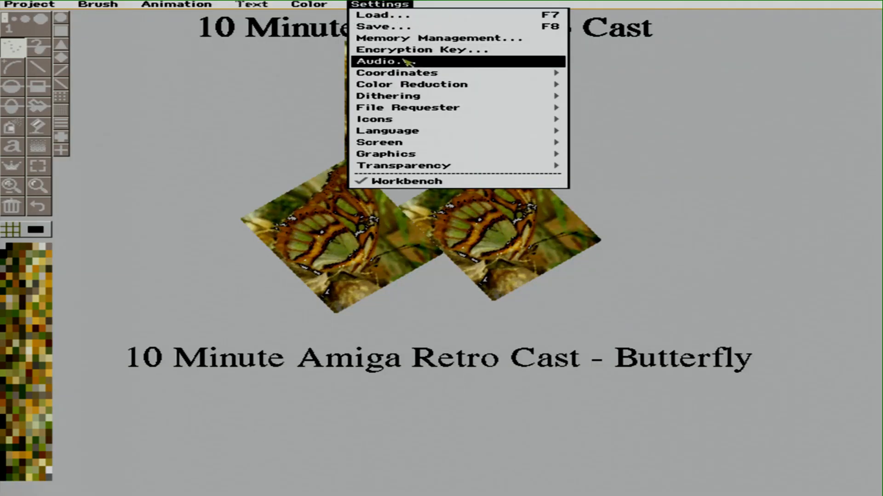
mouse_move(414, 78)
click(517, 73)
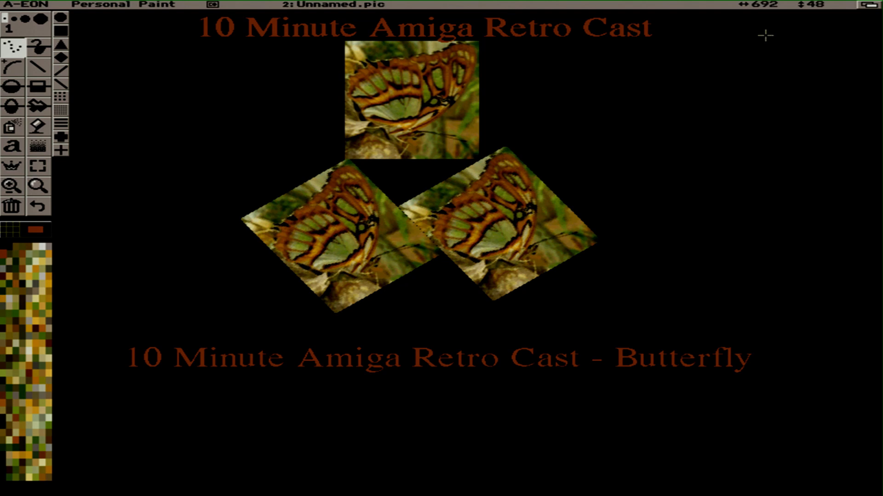
- Review the setting options for Color Reduction, Dithering, File Requester, Icons and Graphics
right_click(377, 6)
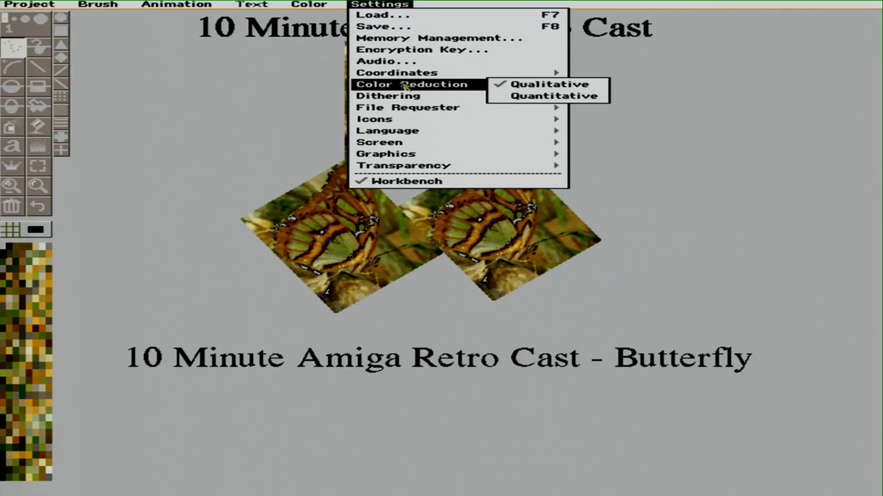
mouse_move(409, 98)
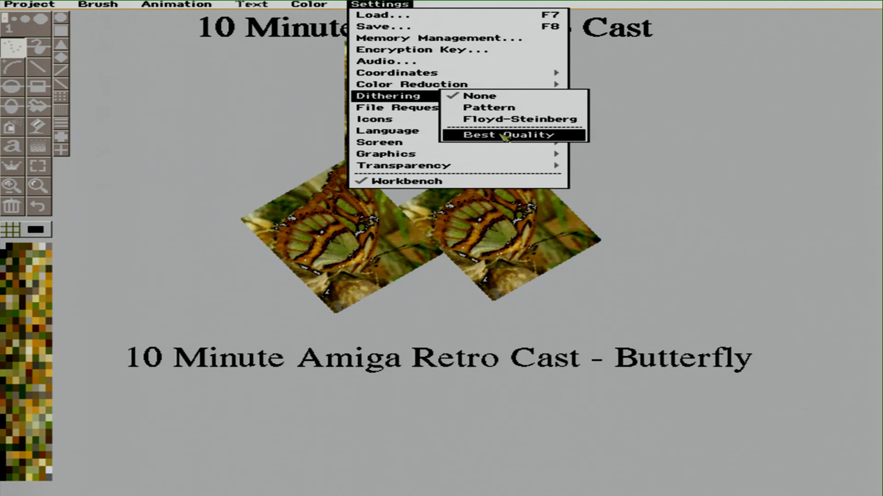
mouse_move(439, 110)
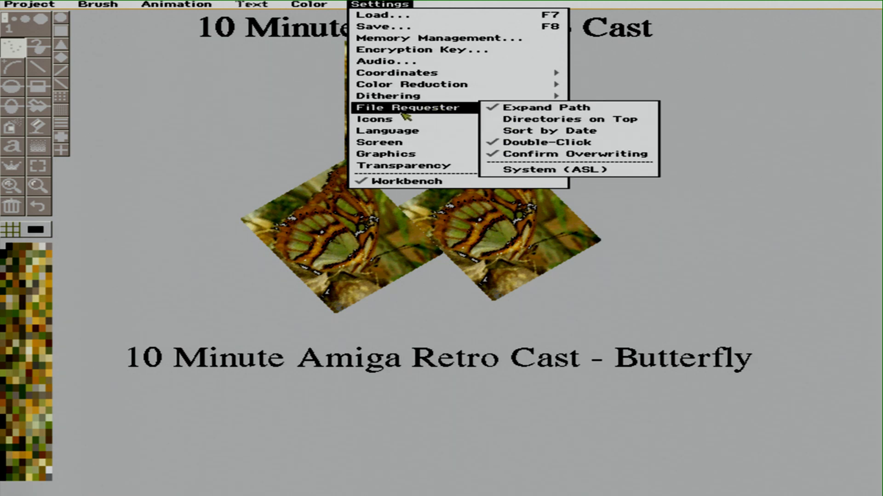
mouse_move(398, 122)
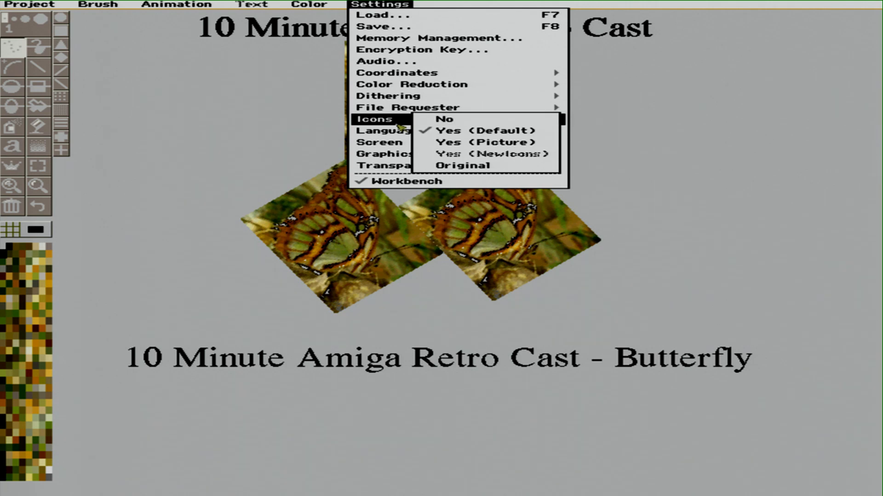
mouse_move(391, 147)
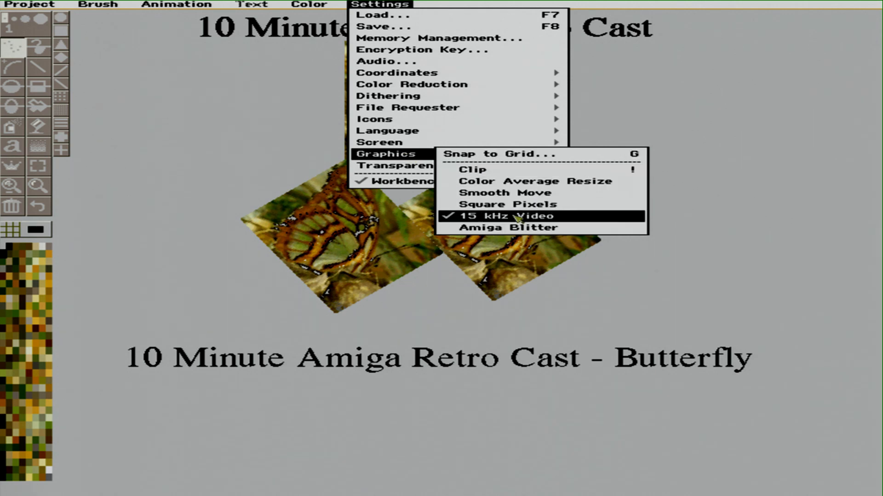
mouse_move(424, 170)
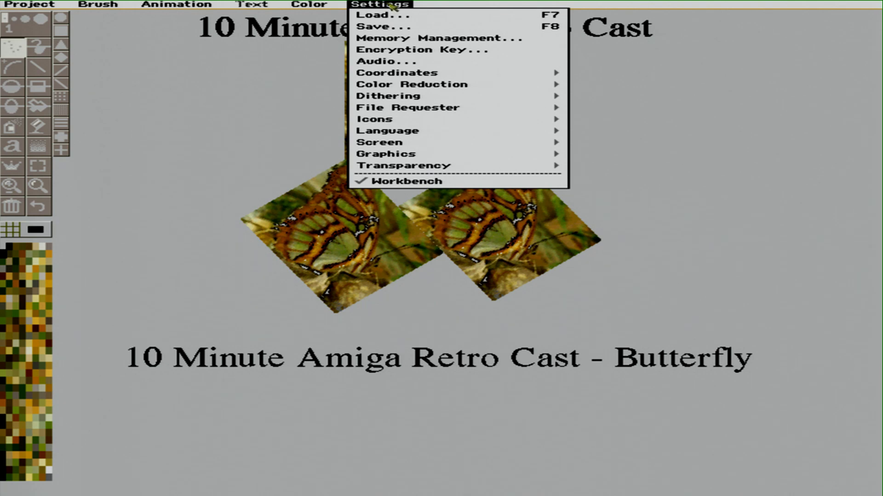
- Review the list of environment and program settings that can be saved, and leave it without saving
click(387, 28)
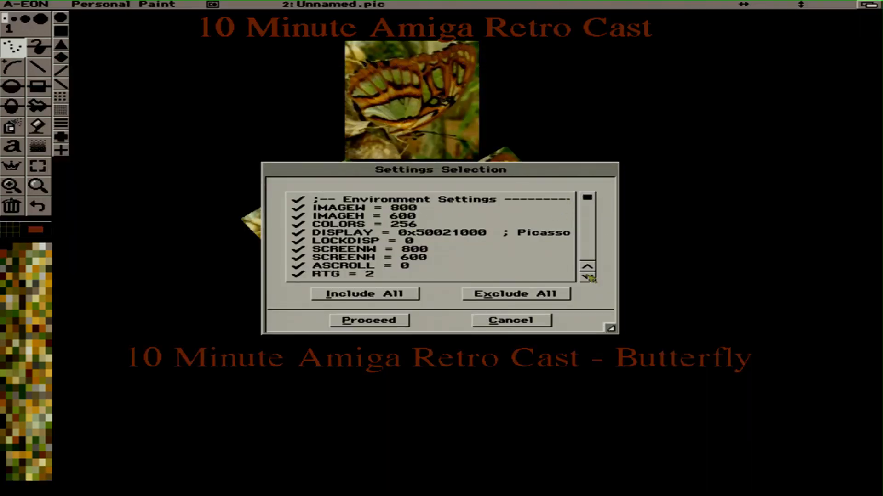
click(587, 277)
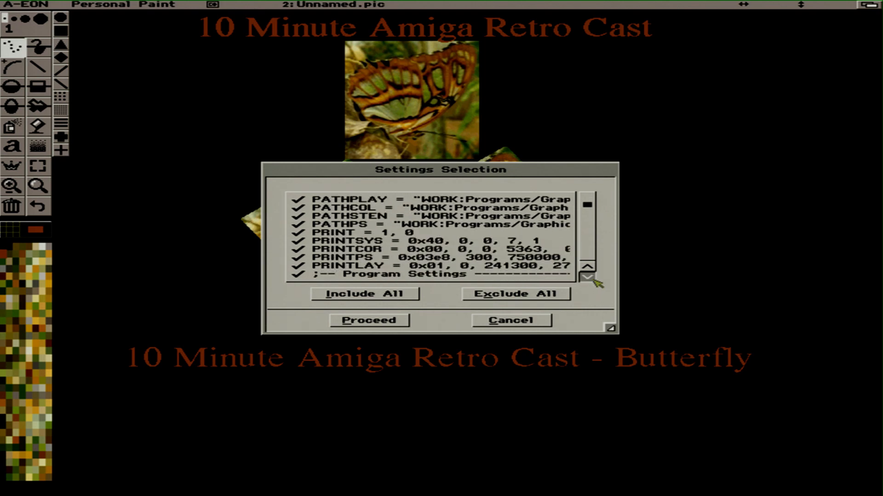
mouse_move(589, 205)
mouse_down()
mouse_move(589, 263)
mouse_move(590, 195)
mouse_up()
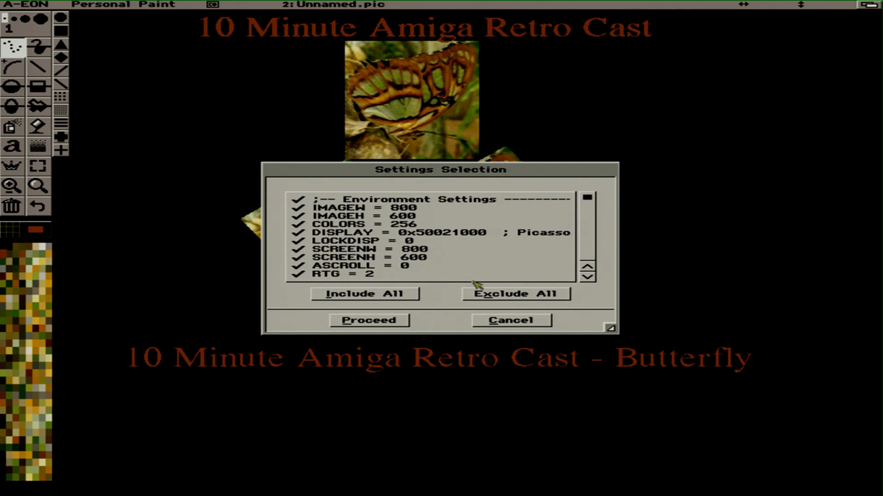
click(513, 320)
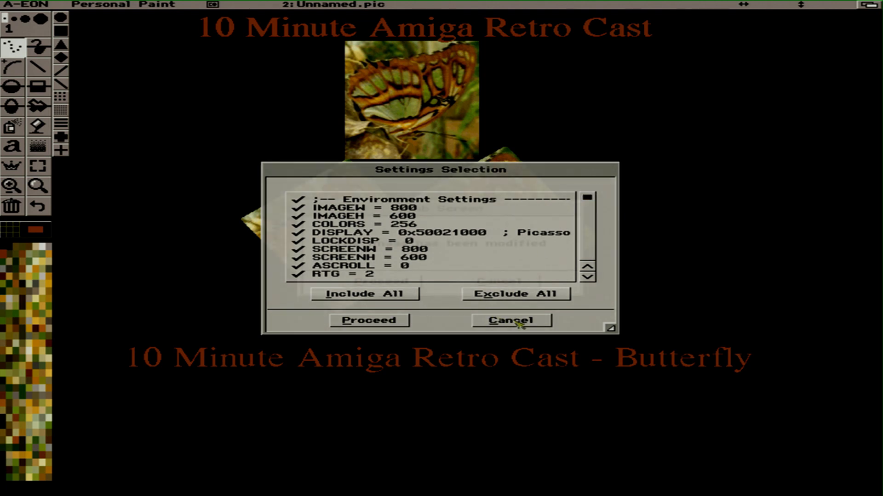
click(497, 281)
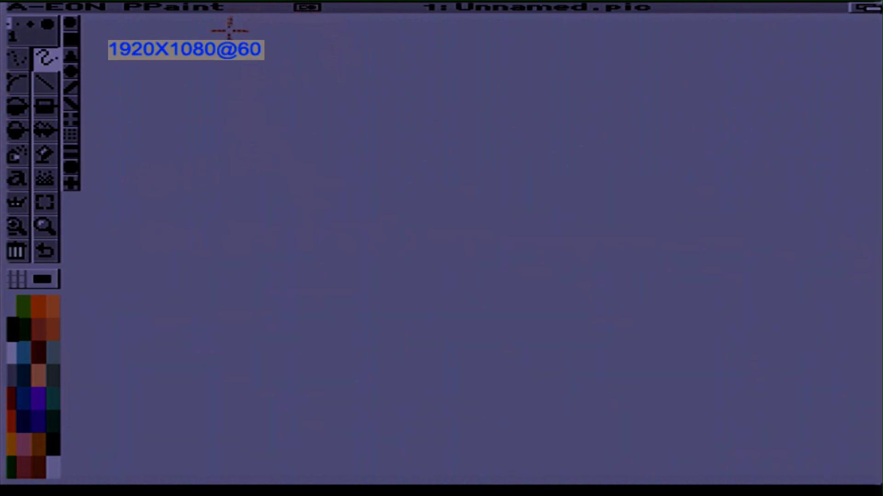
- Create an eight-frame animation by adding blank frames one at a time
right_click(230, 5)
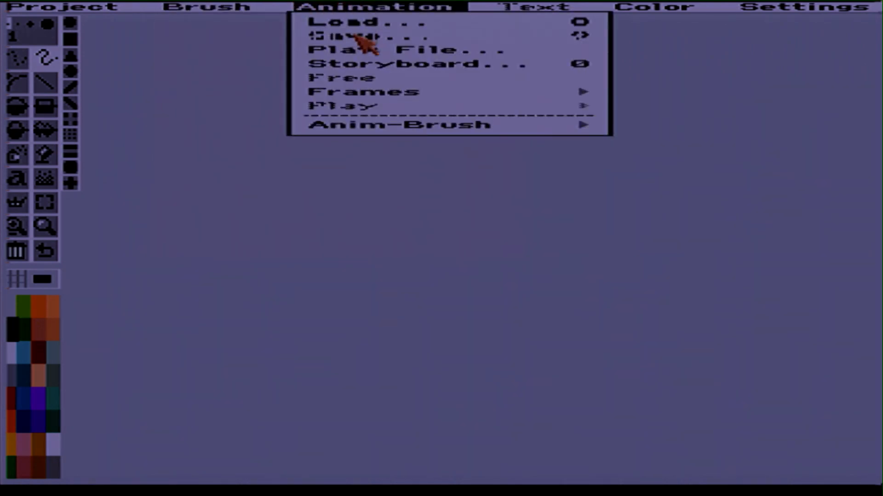
mouse_move(413, 93)
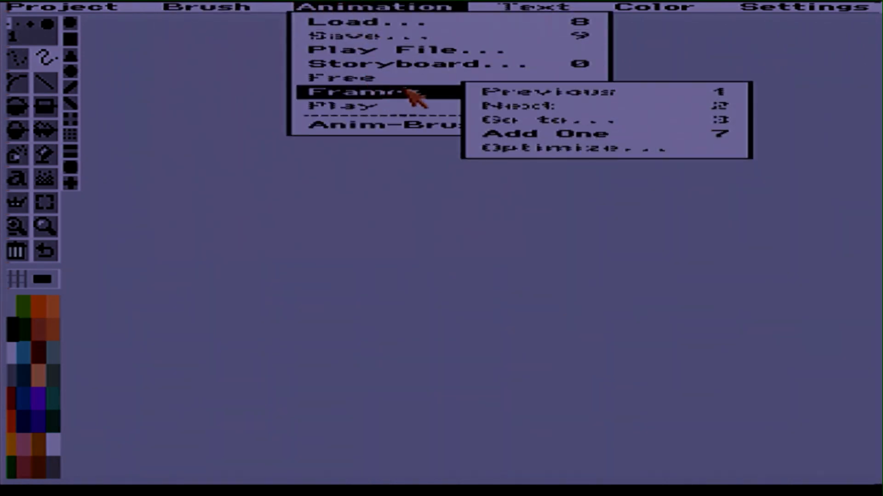
right_click(549, 136)
right_click(302, 6)
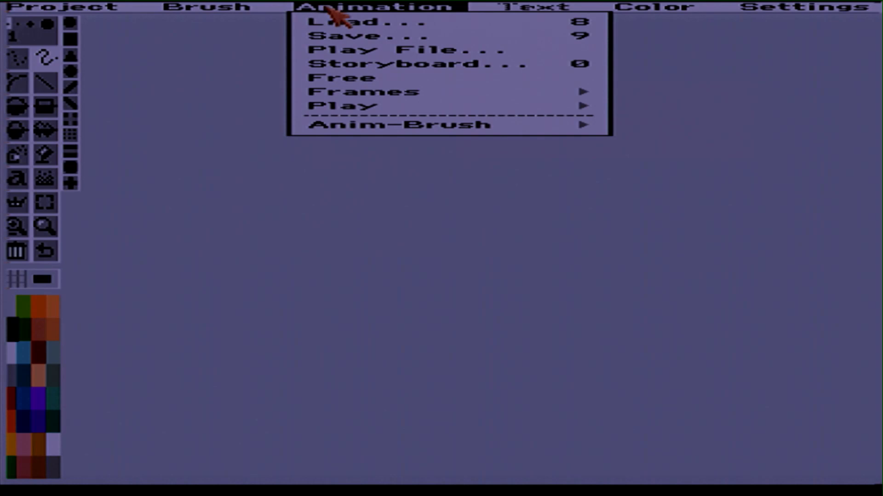
mouse_move(365, 94)
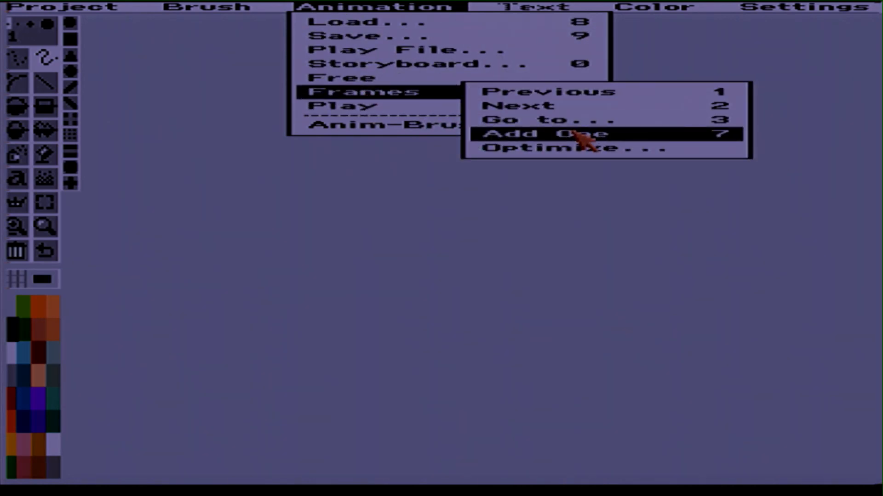
click(575, 135)
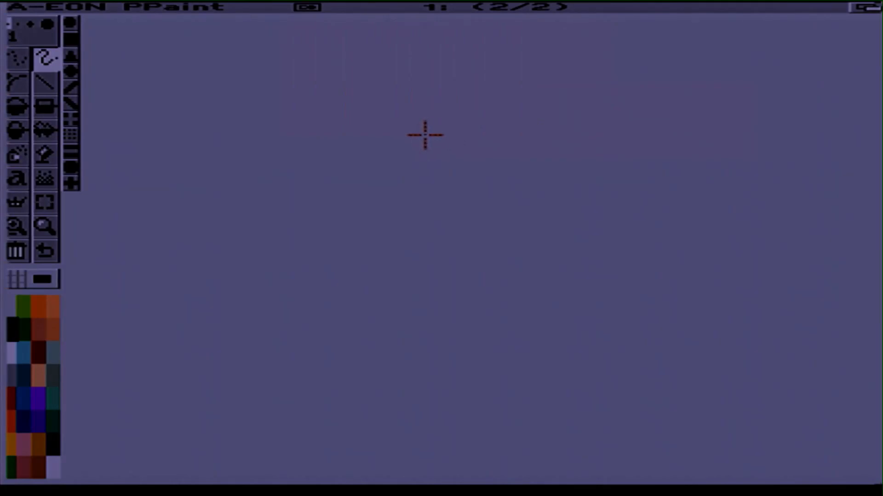
key(7)
key(7)
key(7)
key(7)
- Step to frame 1 of the animation and draw a small filled black circle in the upper left of the canvas
right_click(381, 6)
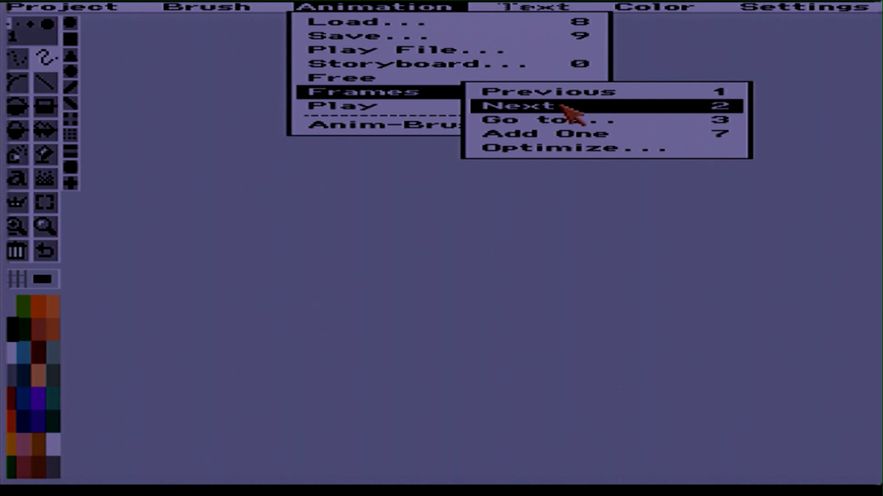
key(1)
key(2)
key(2)
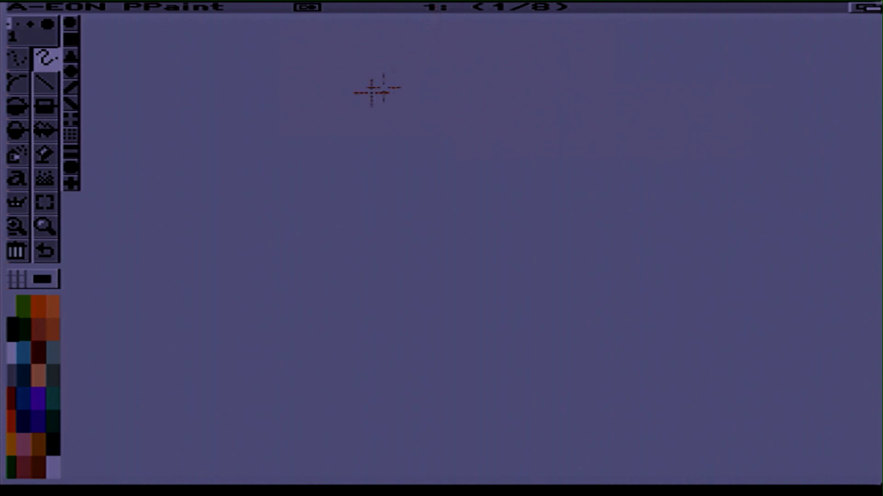
click(19, 131)
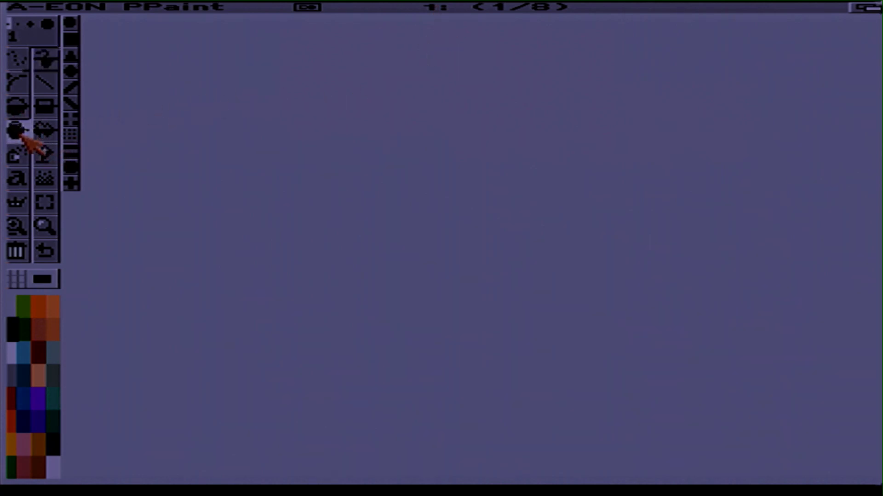
drag(184, 94, 202, 106)
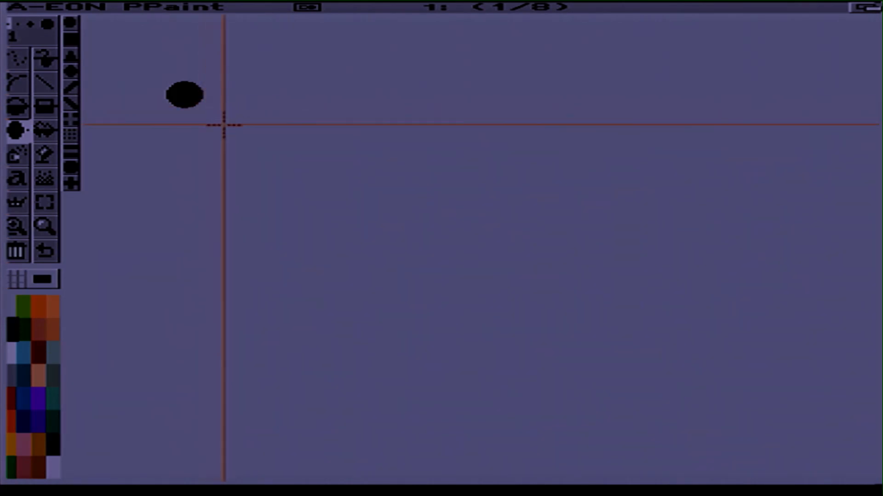
- Advance frame by frame to frame 8, drawing filled black circles progressively farther right along the upper canvas
key(2)
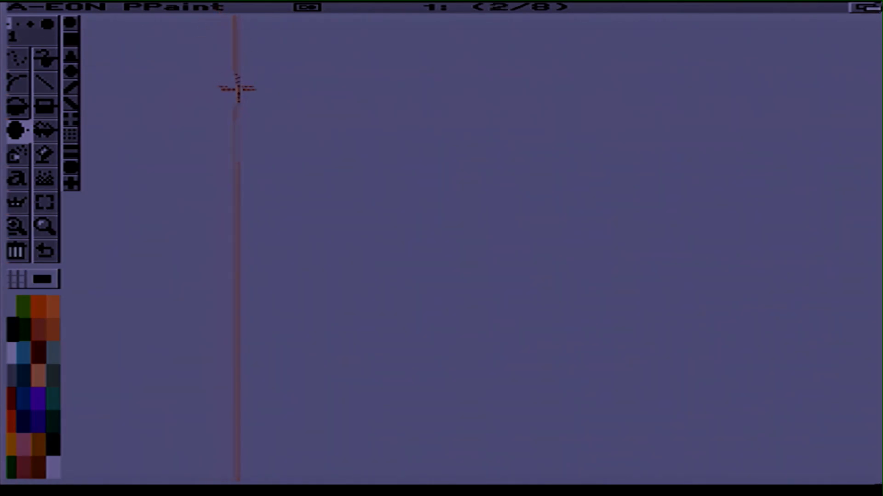
drag(231, 84, 289, 100)
key(2)
key(2)
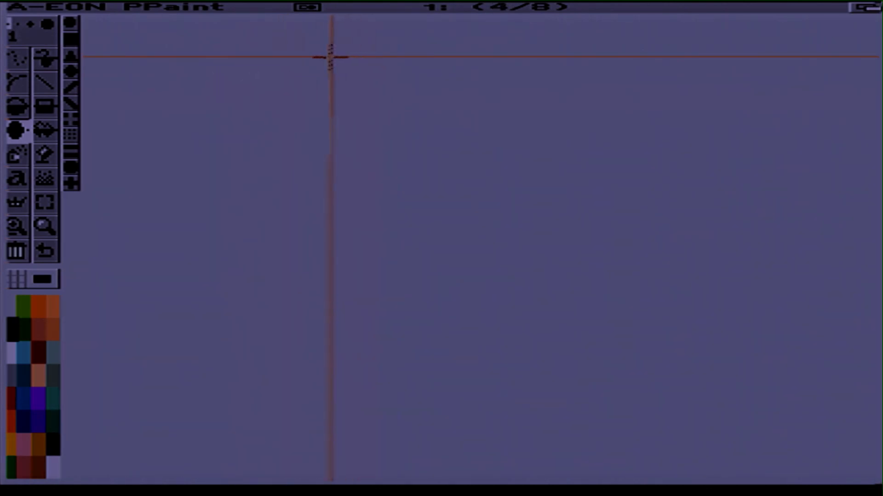
drag(292, 59, 351, 84)
key(2)
key(2)
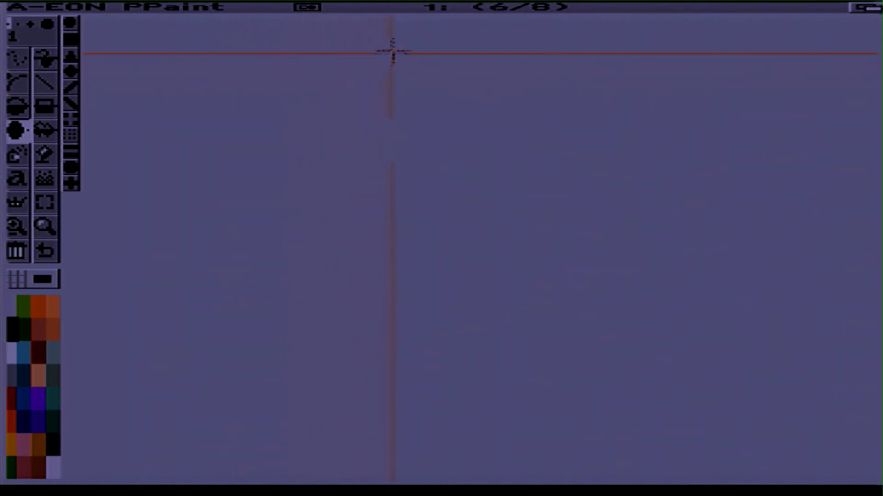
drag(404, 45, 477, 99)
key(2)
key(2)
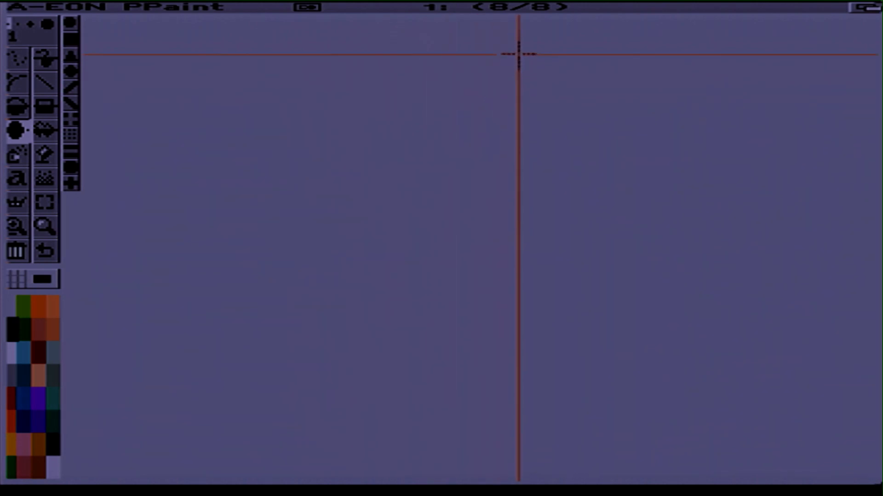
drag(516, 45, 550, 70)
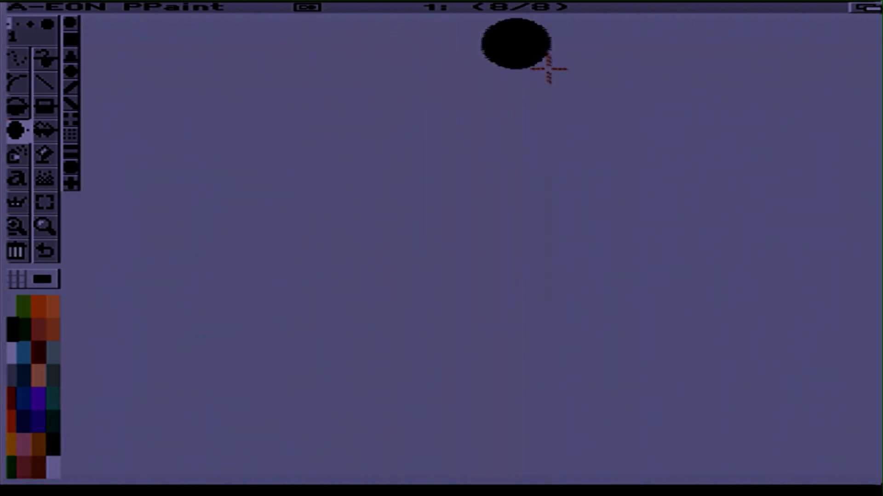
- Play the circle animation in Continuous mode
right_click(331, 7)
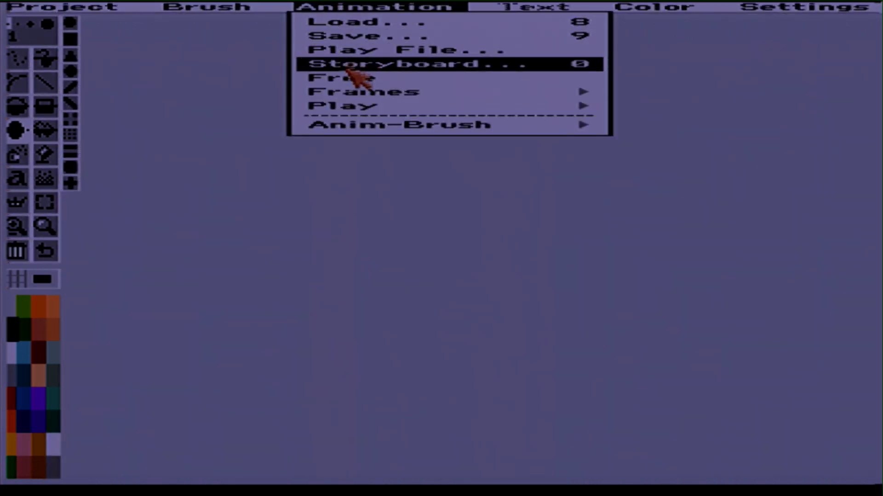
mouse_move(351, 110)
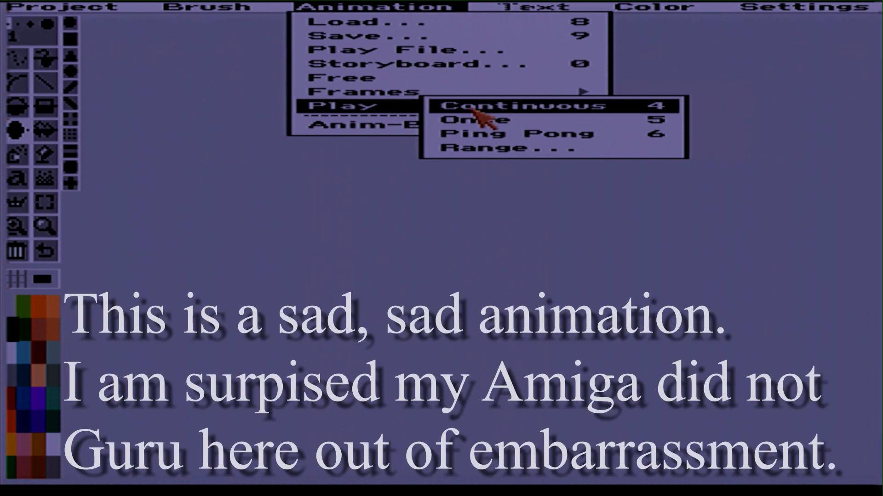
right_click(473, 109)
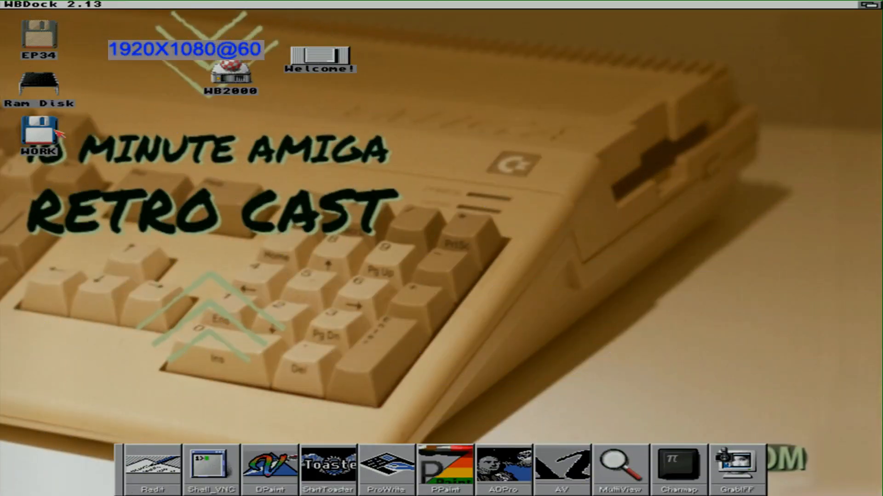
- Open the PPaint drawer on the WORK disk, inside Programs and Graphics
double_click(63, 132)
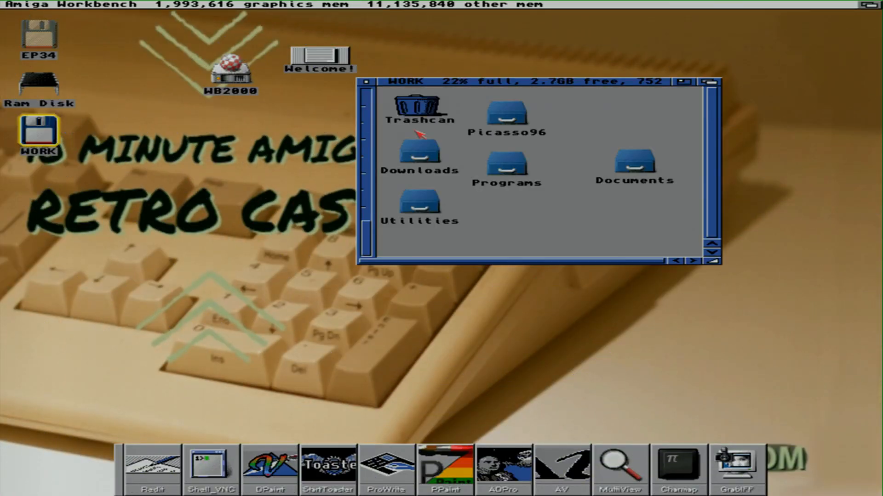
double_click(521, 165)
click(405, 85)
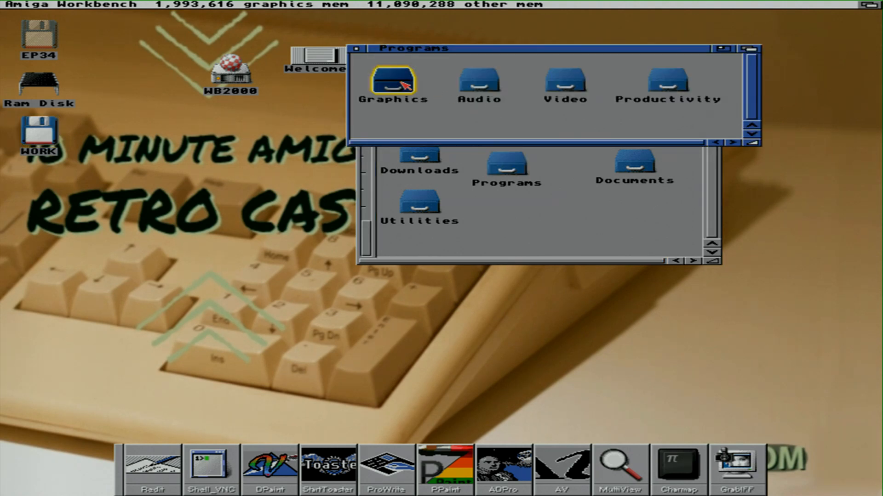
double_click(404, 85)
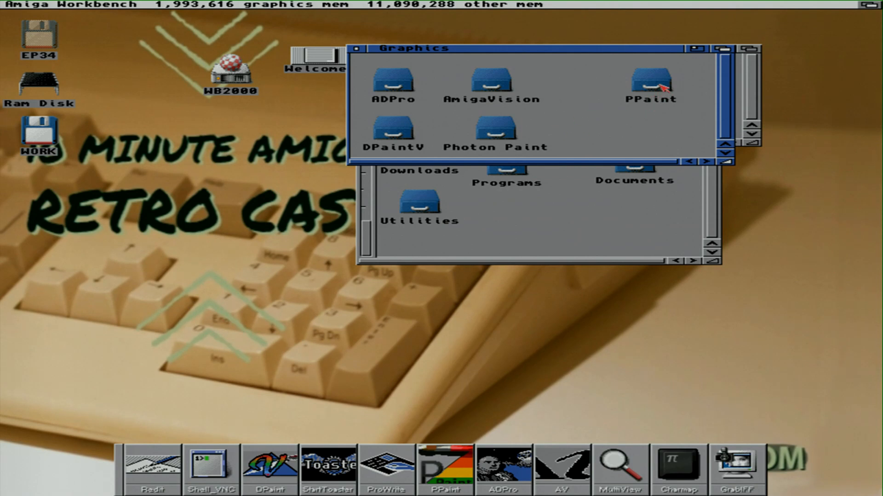
double_click(661, 85)
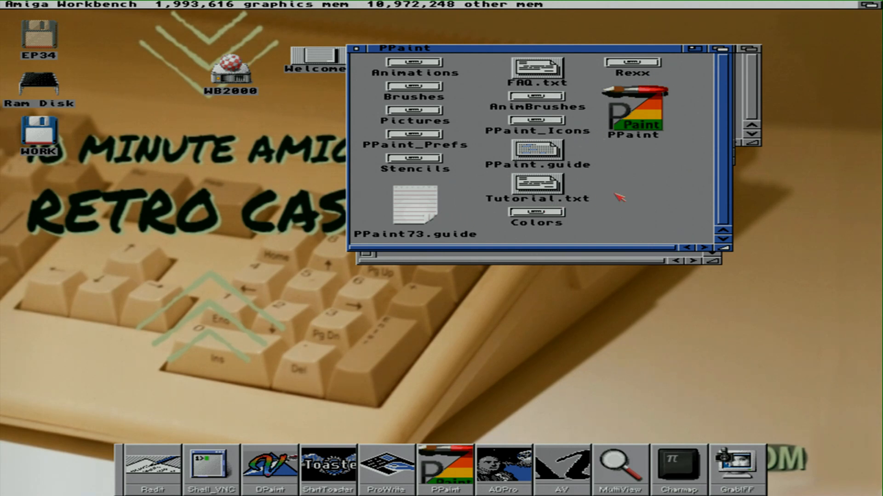
- Look through the PPaint.guide overview and the PPaint73.guide manual, including tutorial section 2.5, Color Reduction and Remapping, and the Other Utilities chapter
click(561, 154)
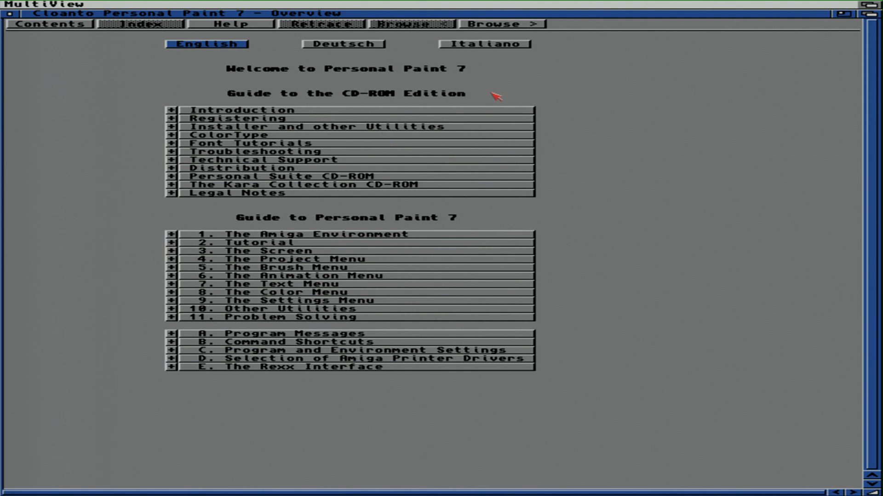
click(11, 13)
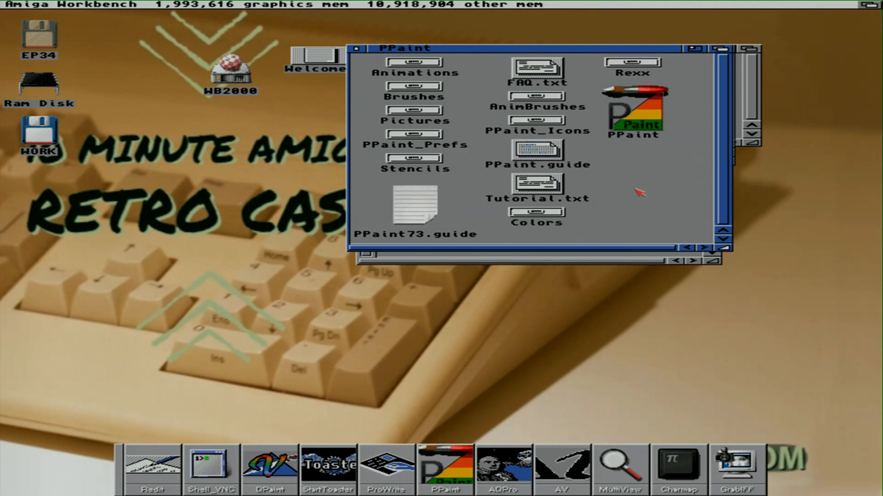
double_click(423, 201)
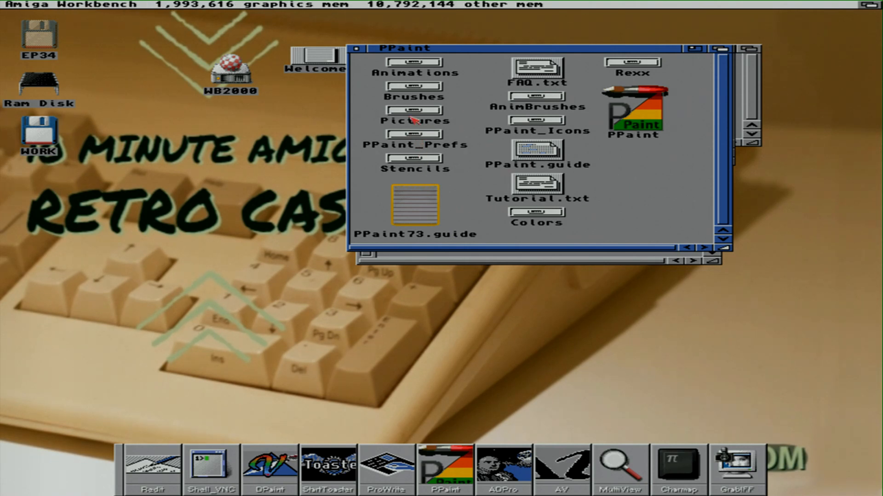
double_click(414, 203)
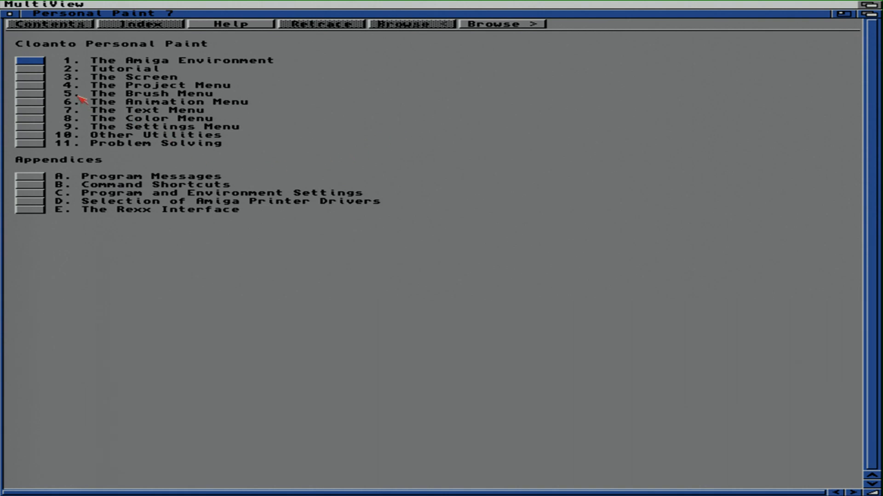
click(37, 71)
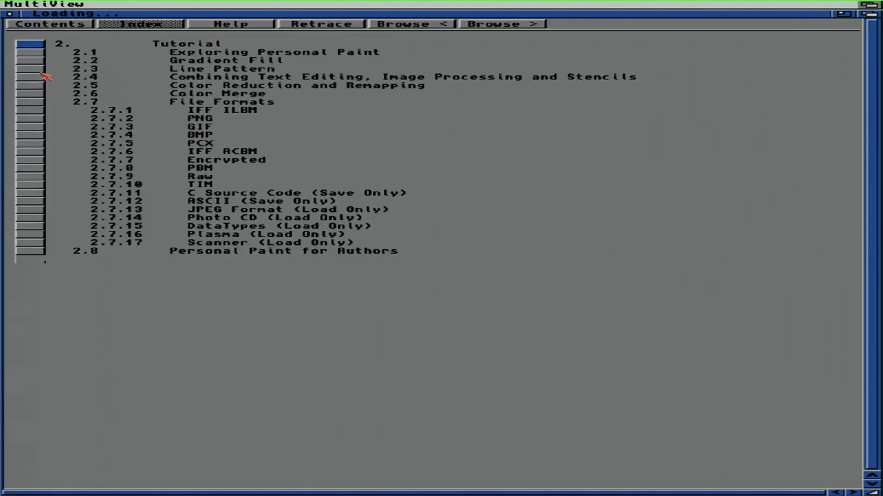
click(28, 86)
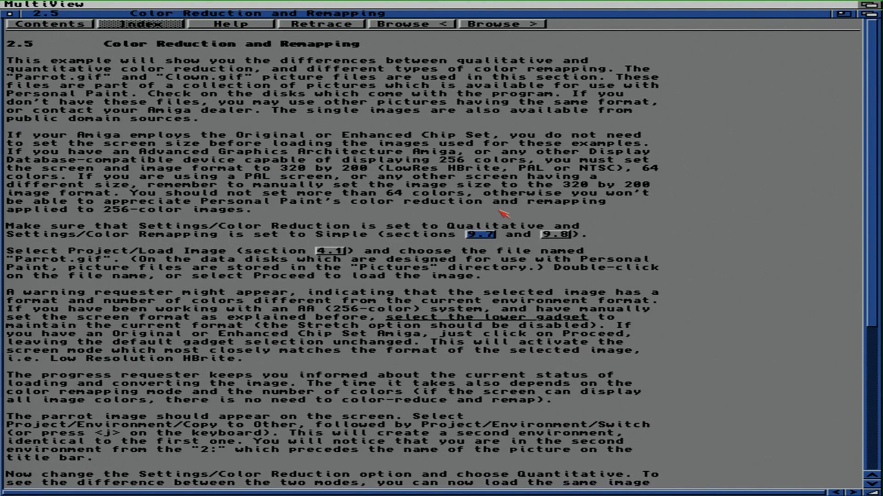
click(51, 26)
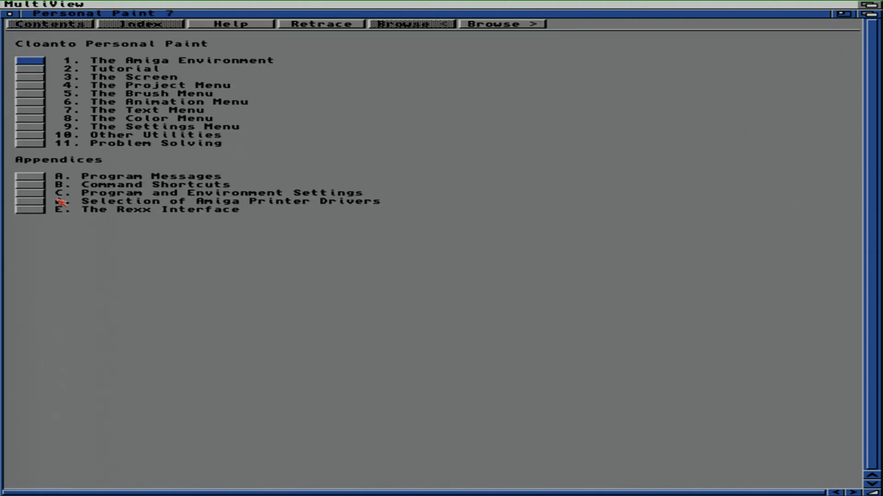
click(31, 135)
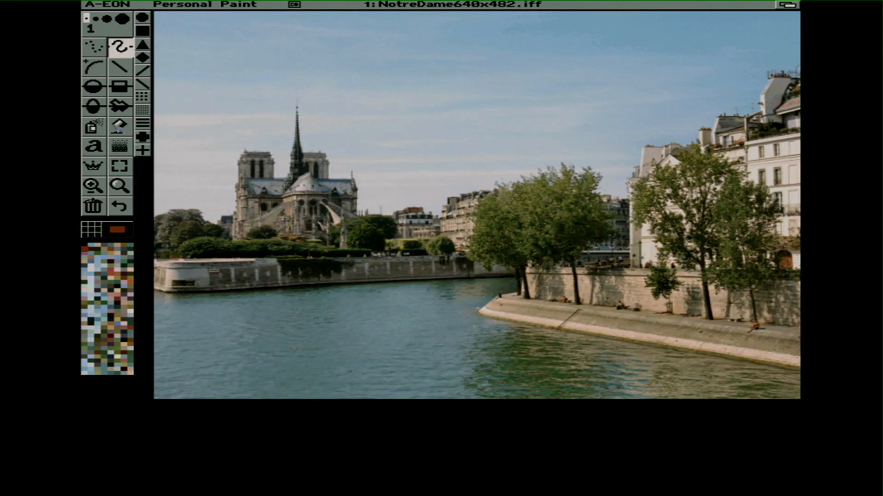
- View the Notre-Dame picture with the toolbar and title bar hidden, and restore them
key(F10)
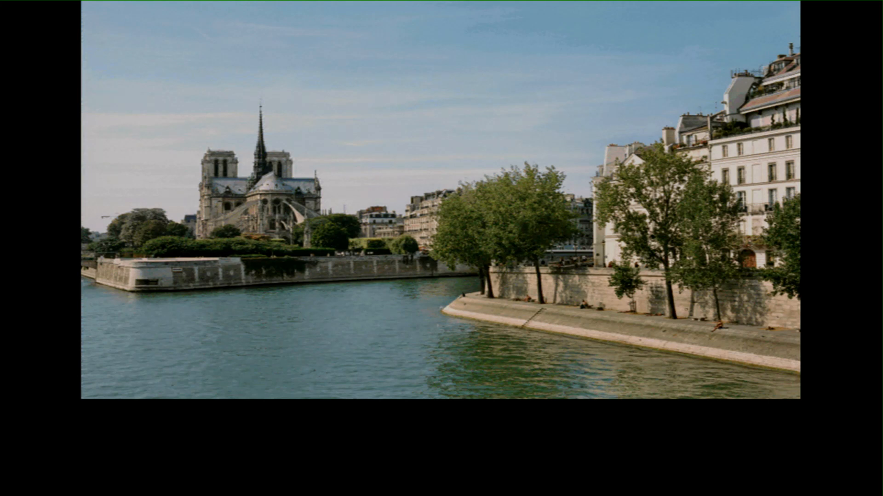
key(F10)
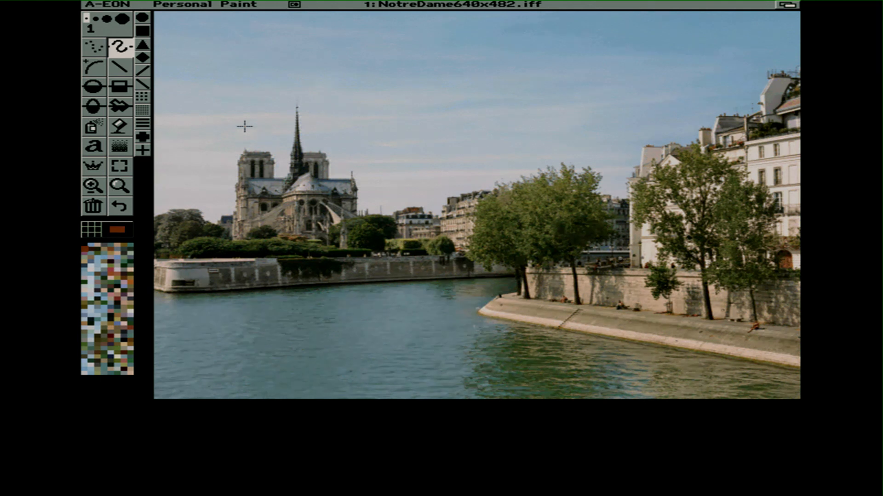
- Draw a stick figure in the sky above the cathedral, with an ellipse for the head and straight lines for the body, leg and arms
click(93, 106)
drag(378, 45, 394, 63)
click(121, 70)
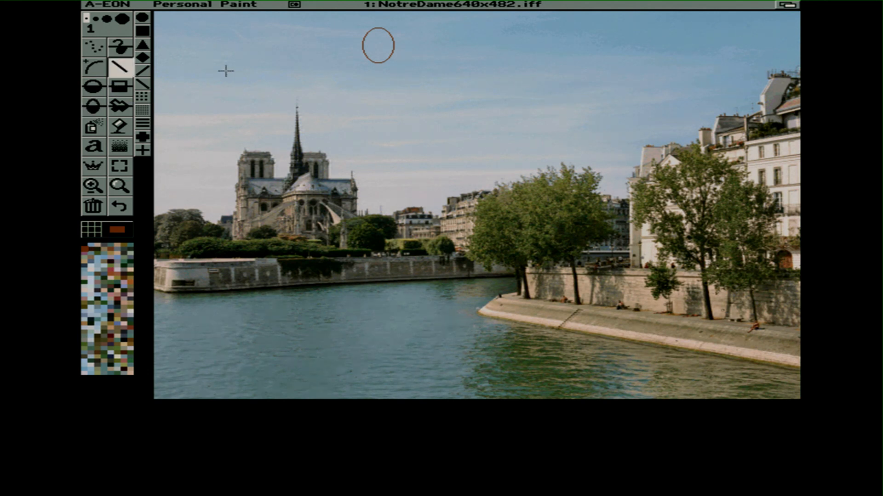
drag(377, 63, 379, 113)
drag(380, 113, 398, 144)
drag(378, 76, 346, 94)
drag(379, 77, 413, 97)
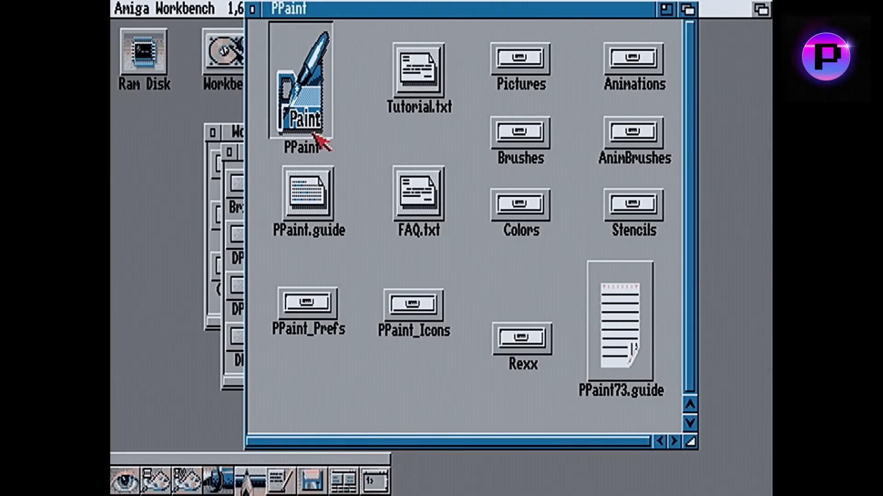
- Launch Personal Paint and load the image 1A from the Kyo-Ani Tribute directory in AMIGACF:Graphics
double_click(313, 134)
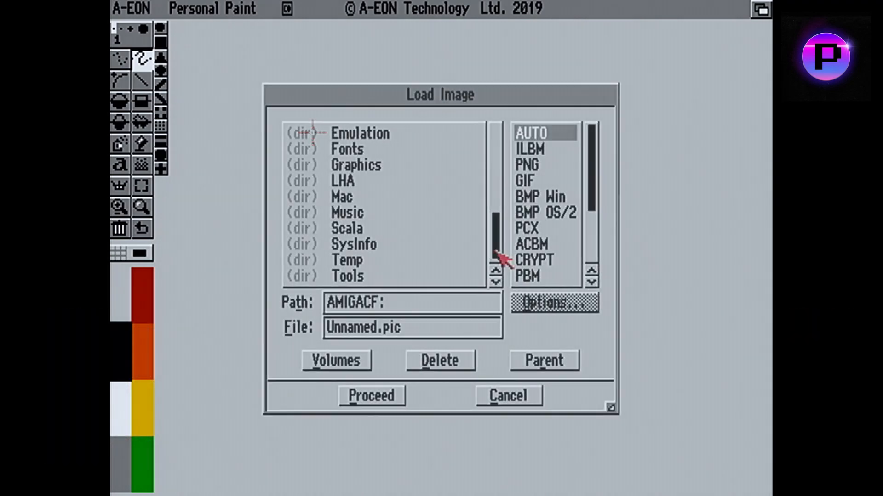
double_click(403, 166)
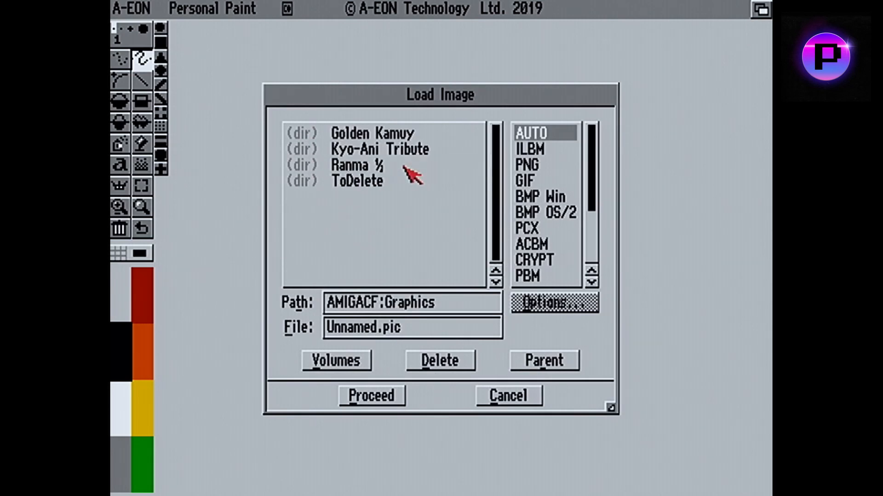
double_click(405, 150)
click(400, 134)
double_click(401, 136)
click(393, 340)
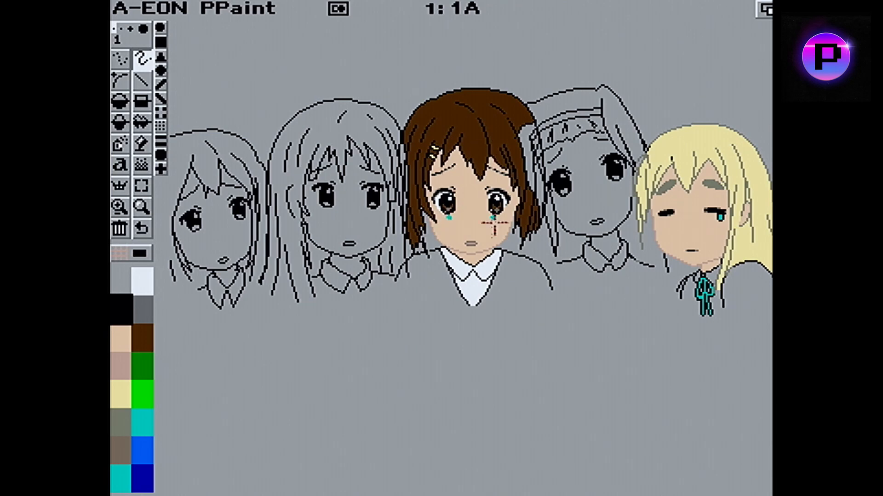
- Magnify the brown-haired girl's face, choose pink, grey-green and dark brown in turn, and retouch the hair strand line above her forehead in dark brown
key(m)
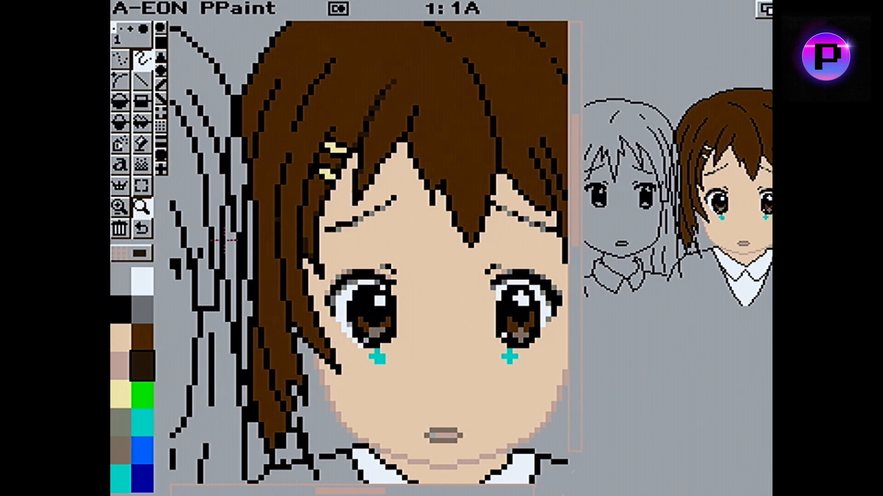
click(123, 364)
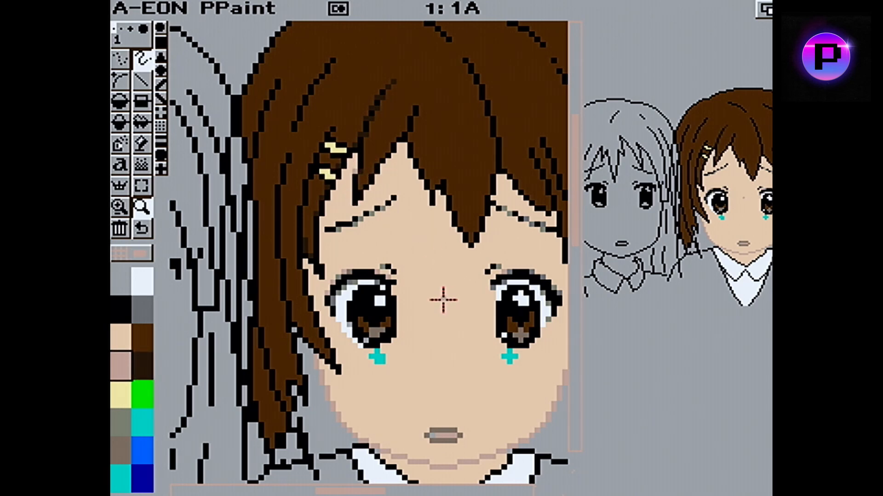
click(113, 417)
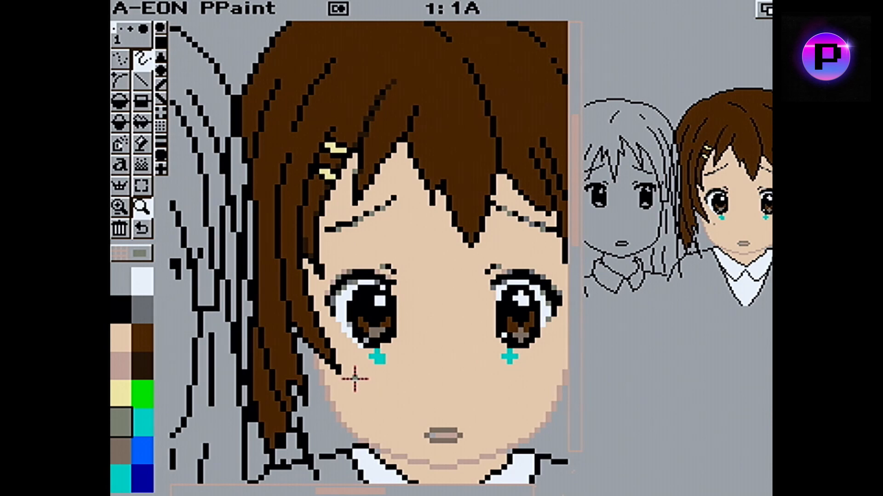
click(143, 368)
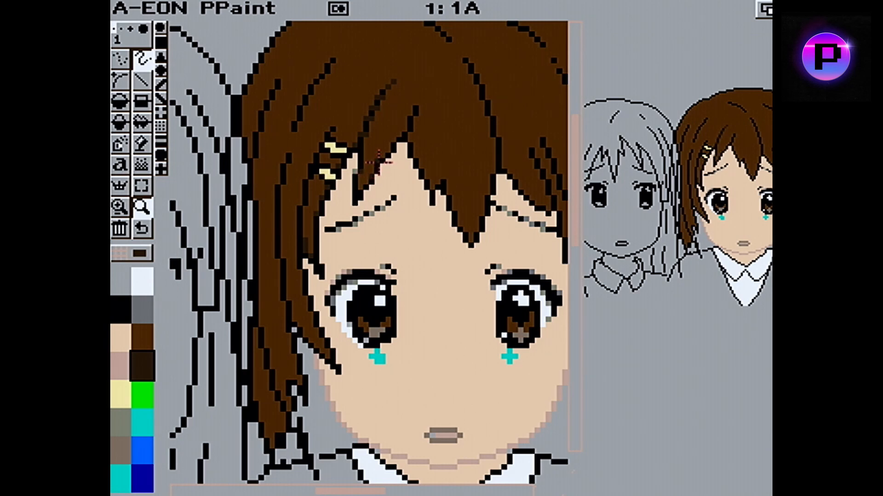
drag(376, 164, 391, 141)
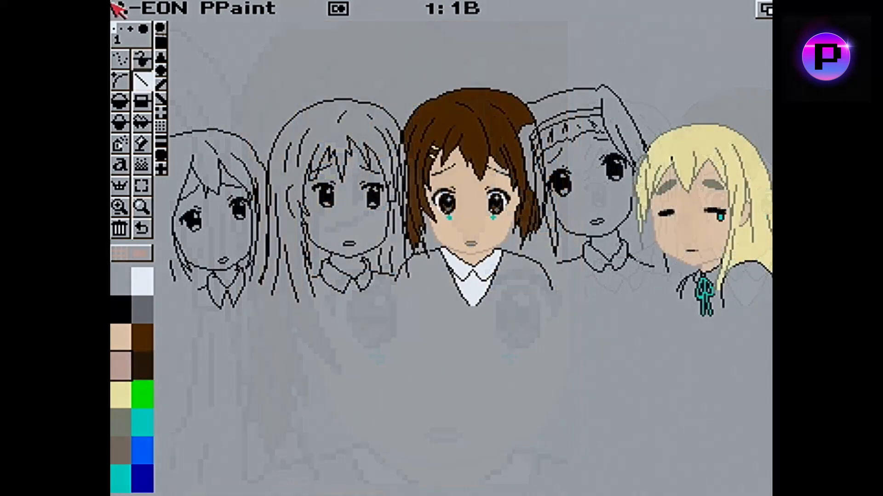
- Review the PNG and GIF format options for saving the image 1B, leaving each format's settings without changing them
right_click(147, 40)
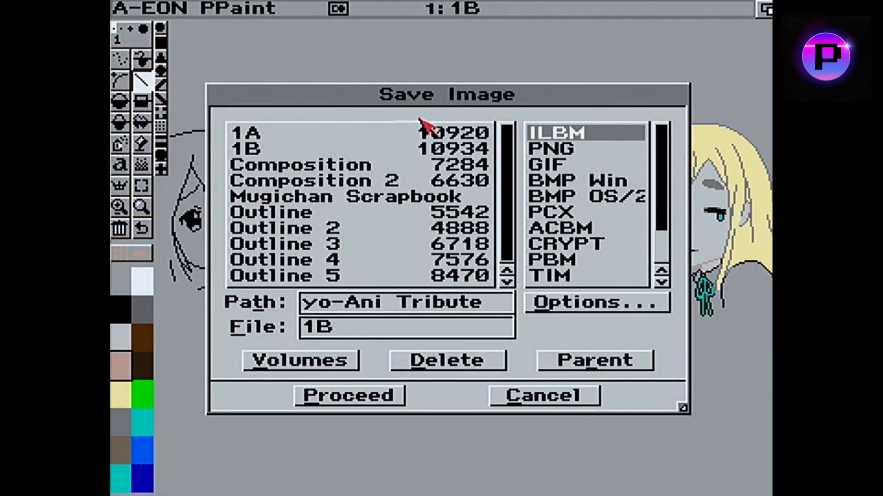
click(605, 151)
click(612, 296)
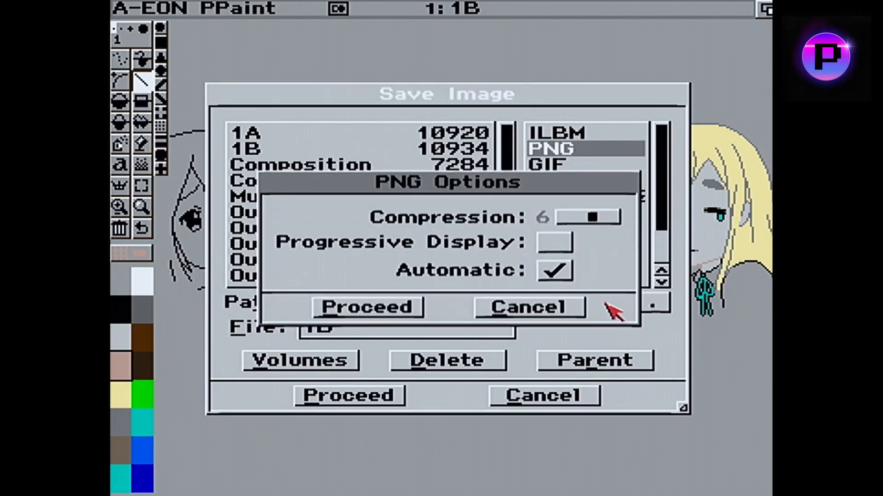
click(561, 308)
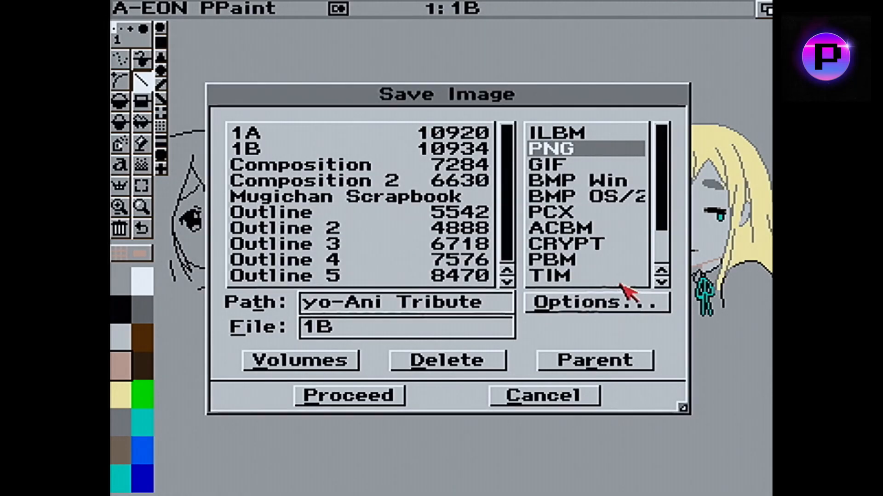
drag(666, 223, 656, 168)
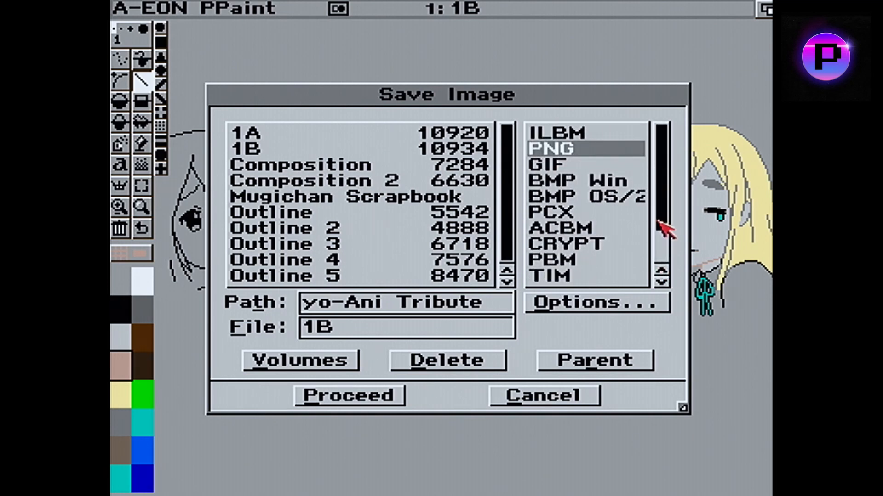
click(602, 166)
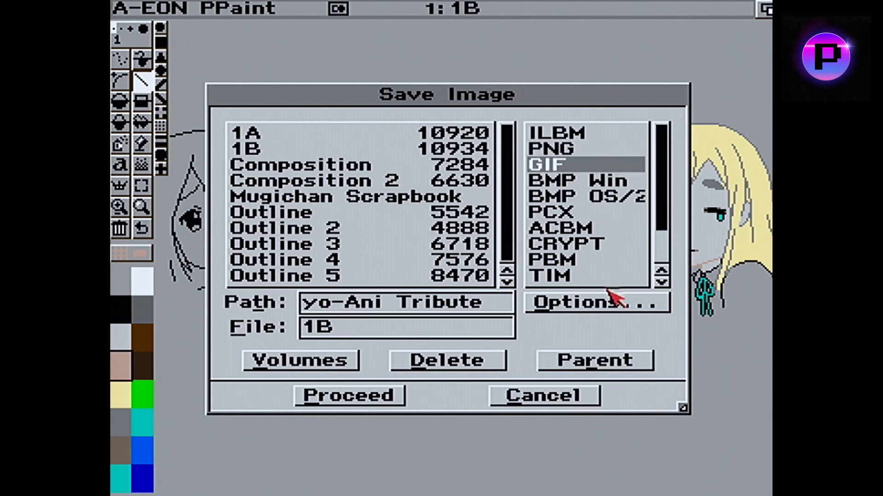
click(612, 302)
click(535, 314)
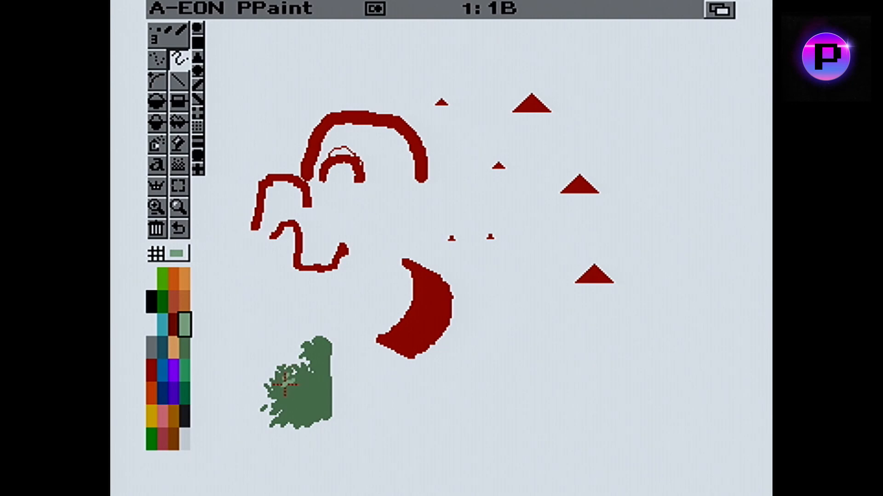
- Paint light green highlights along the upper and outer edges of the dark green foliage shape
drag(278, 381, 269, 383)
mouse_move(310, 356)
mouse_down()
mouse_move(313, 339)
mouse_move(318, 344)
mouse_move(310, 346)
mouse_up()
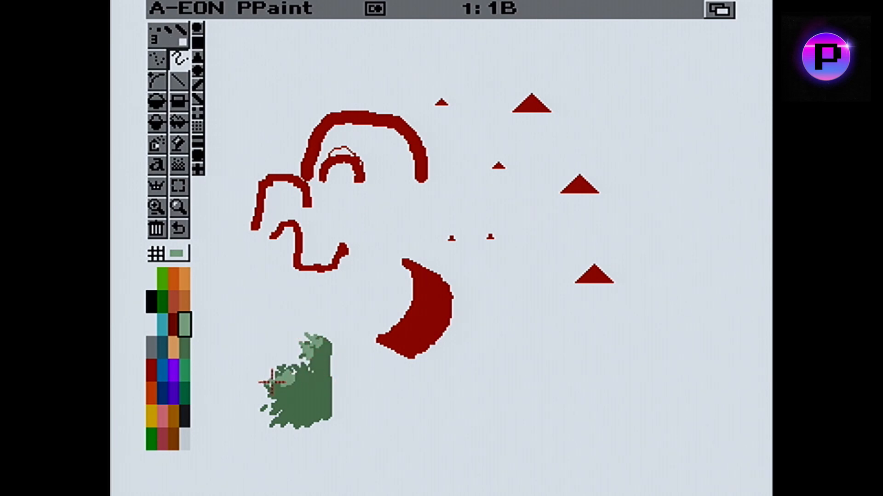
click(266, 404)
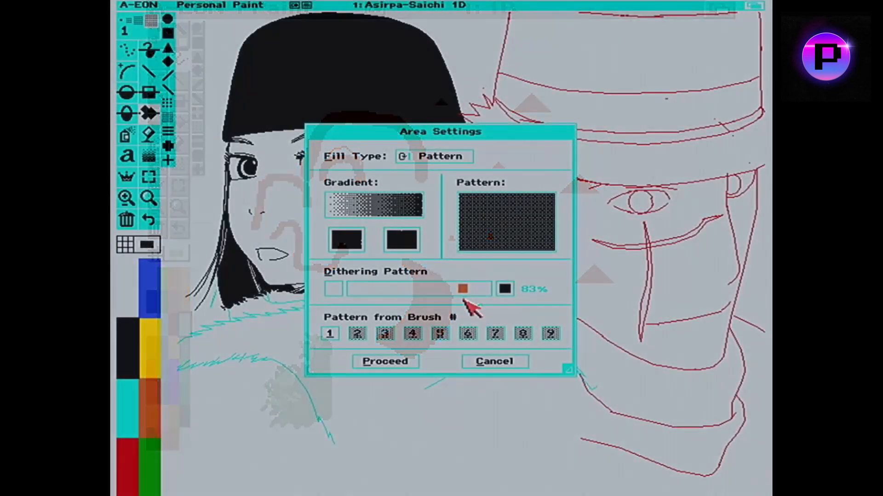
- Set the area fill's dithering pattern to 86% and start outlining a pattern-filled polygon along the front edge of the black hat
drag(460, 301, 467, 301)
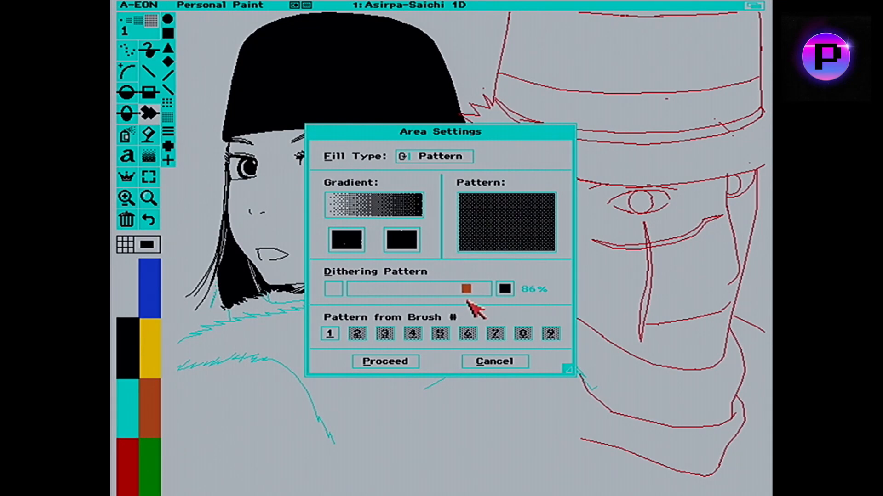
click(407, 362)
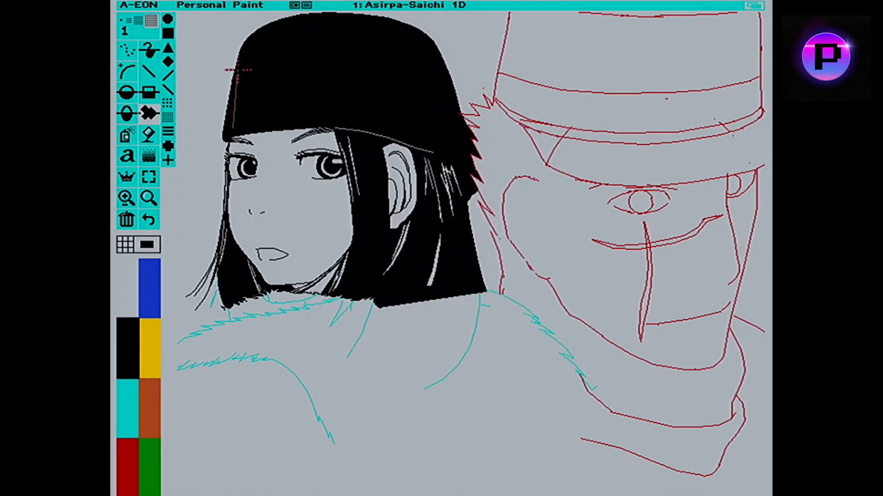
click(232, 128)
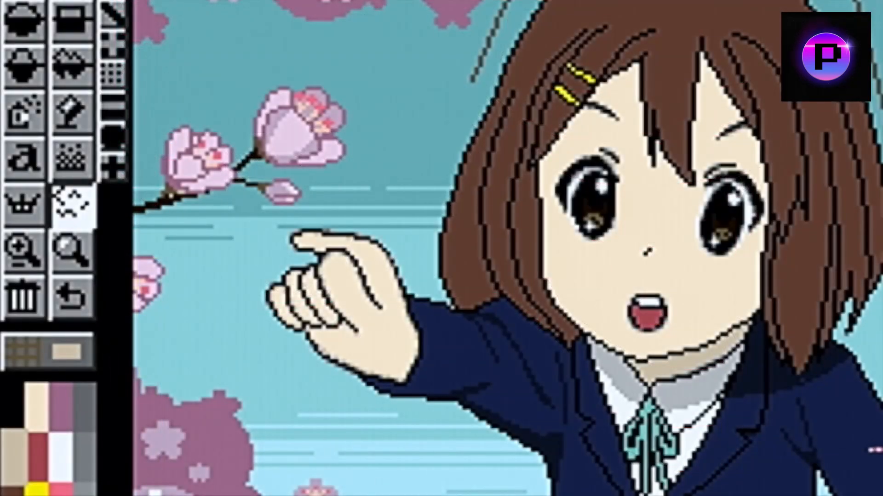
- Outline a polygonal brush selection around the brown-haired girl, past her sleeve and up along the outside of her hair
click(497, 440)
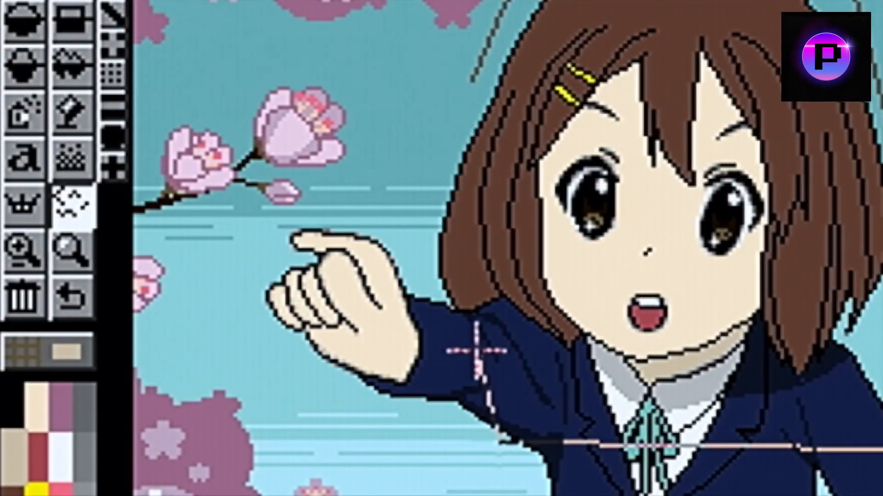
click(417, 285)
click(440, 113)
click(469, 78)
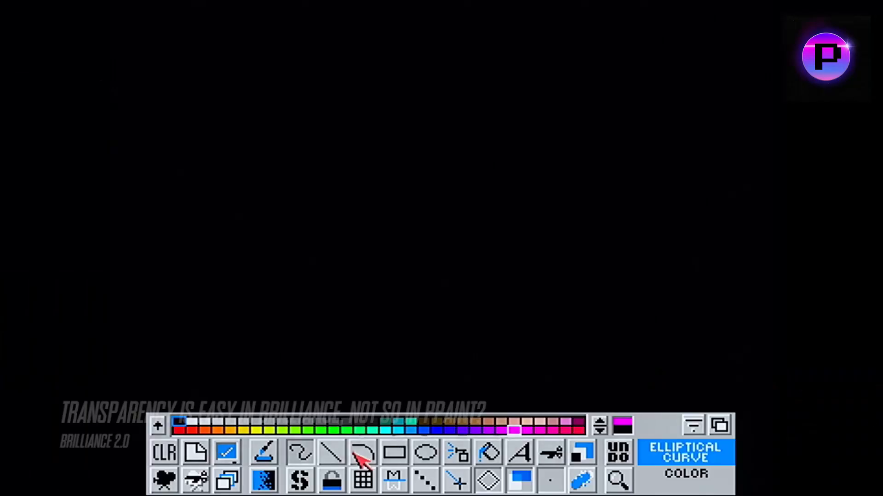
- Switch to Brilliance and draw a translucent magenta filled rectangle about 84 by 102 pixels, with a translucent yellow one overlapping its lower corner
click(394, 453)
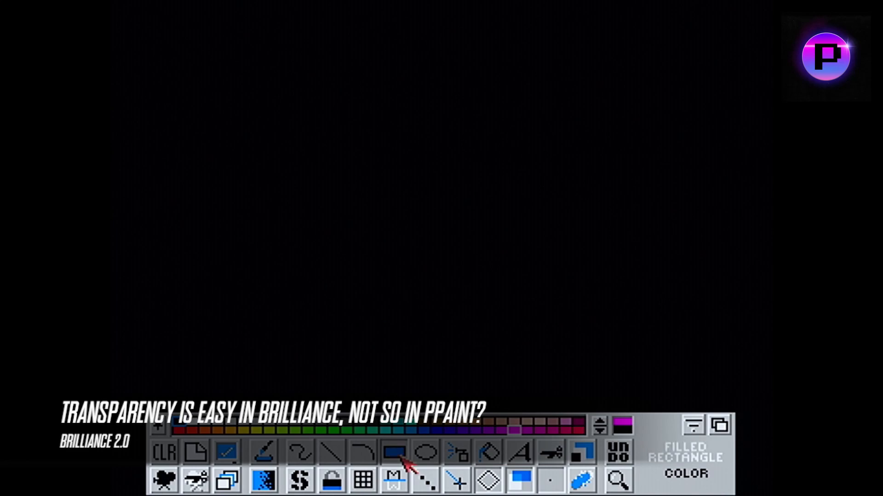
drag(330, 140, 485, 318)
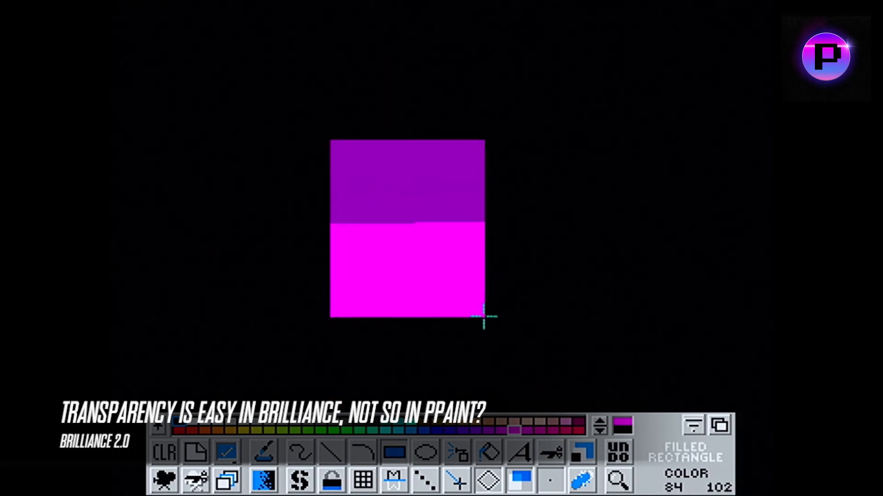
click(256, 430)
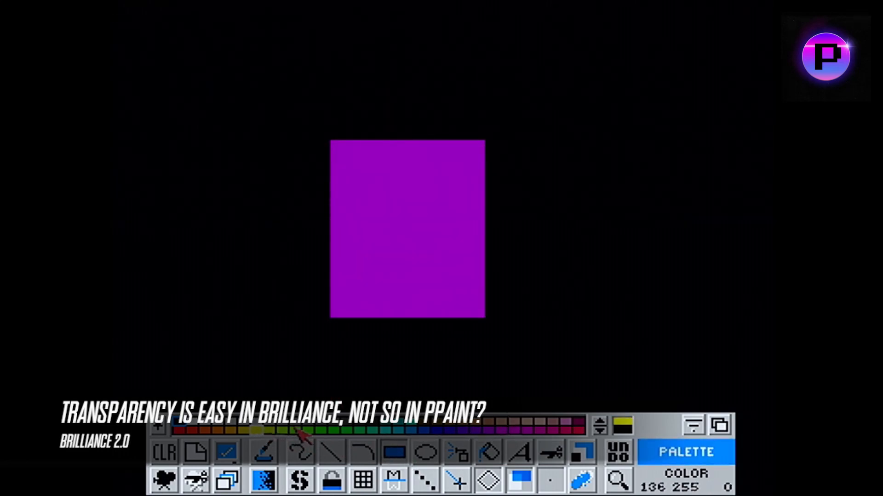
drag(416, 245, 554, 375)
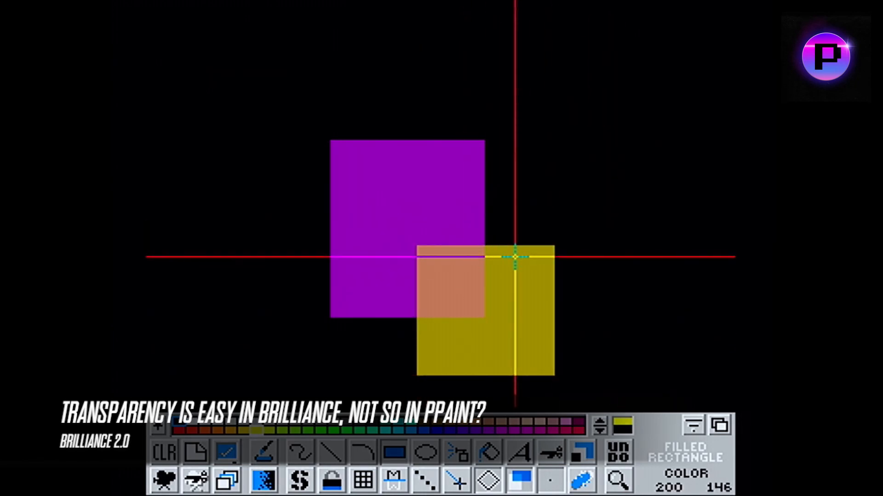
- Set the opacity to 76% and draw a black filled rectangle over the yellow rectangle's upper outer corner
click(521, 481)
drag(393, 486, 435, 488)
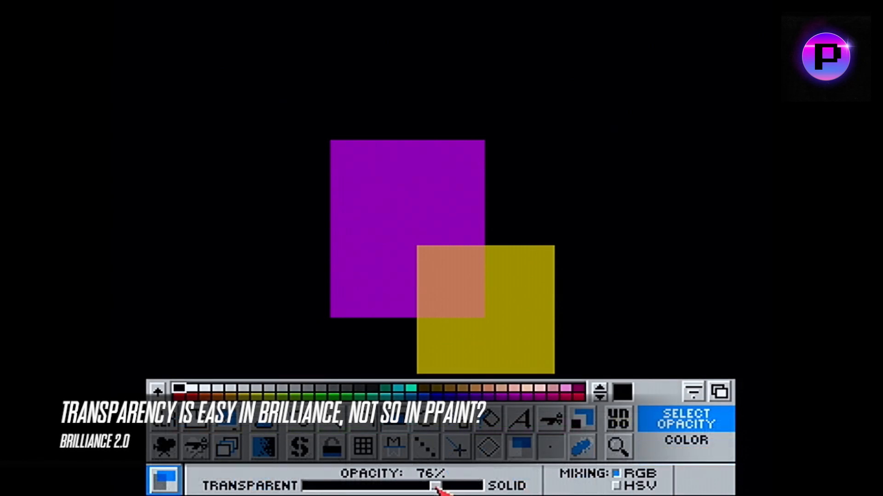
drag(523, 319, 627, 213)
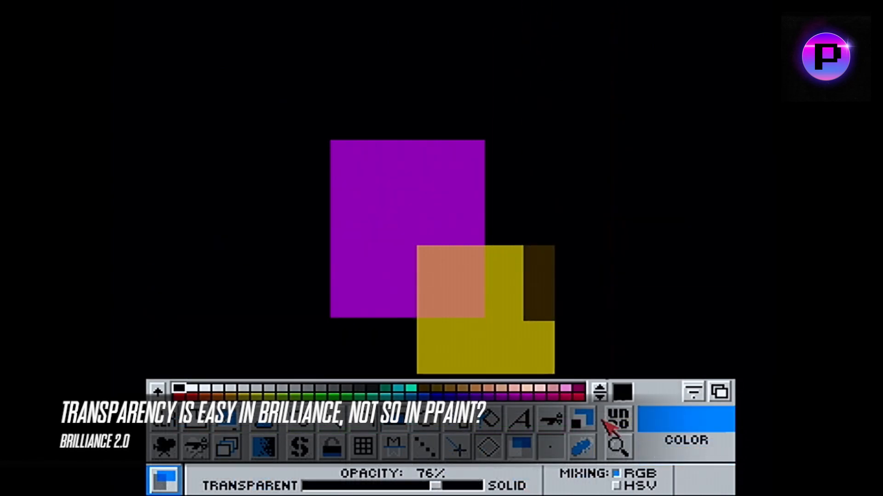
- Switch to HSV mixing and draw two green filled rectangles overlapping the magenta rectangle's side and upper edges, the smaller about 26 by 31 pixels
click(616, 485)
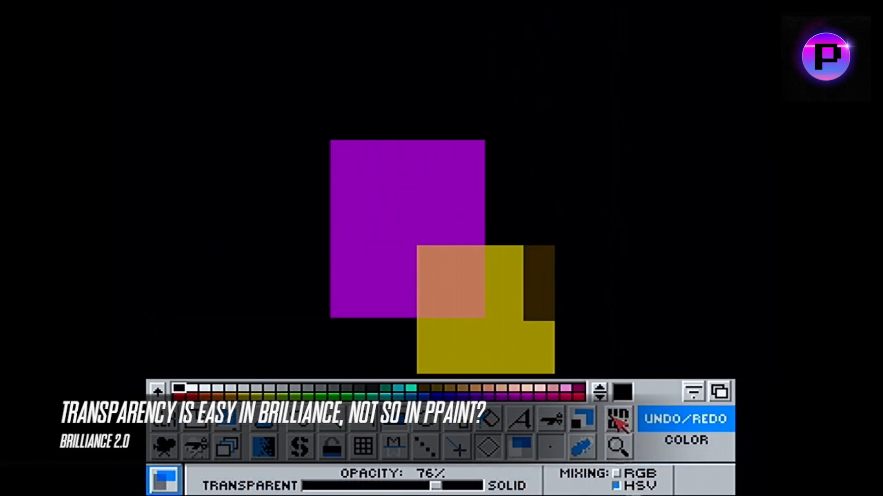
click(308, 395)
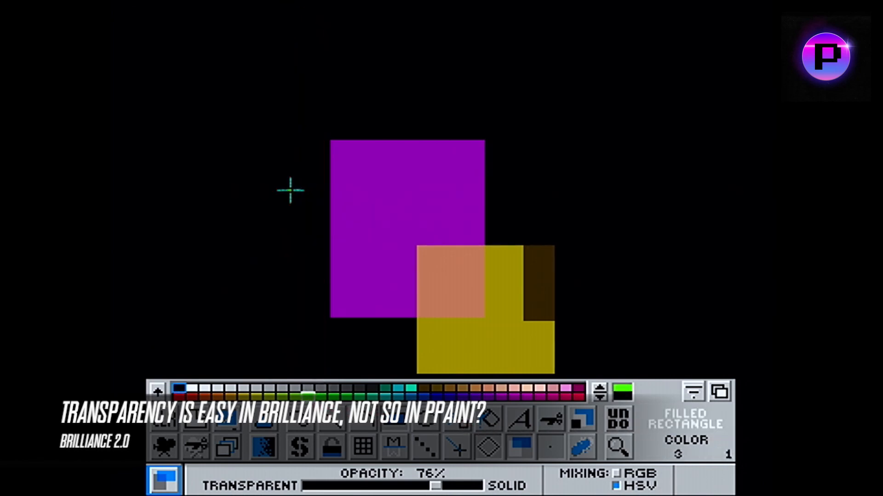
drag(286, 189, 393, 256)
drag(400, 173, 446, 120)
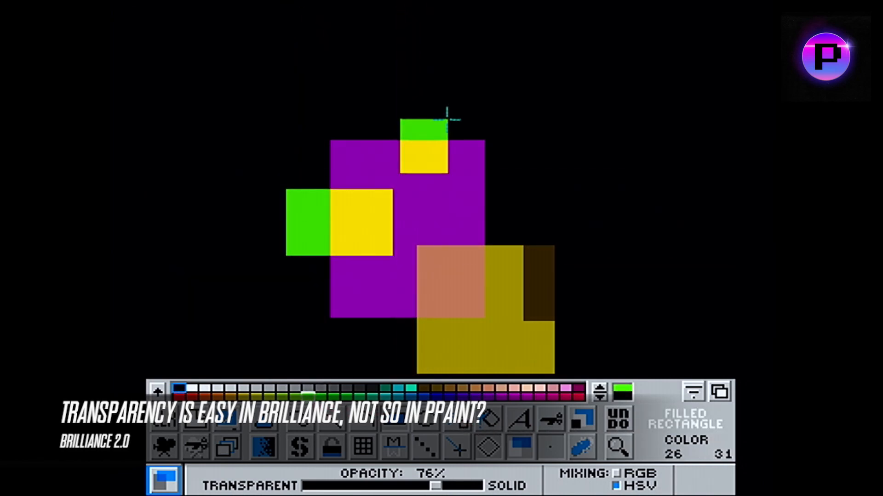
- Switch to RGB mixing and draw two more green filled rectangles, one across both large rectangles and one across the magenta rectangle's upper corner
click(616, 474)
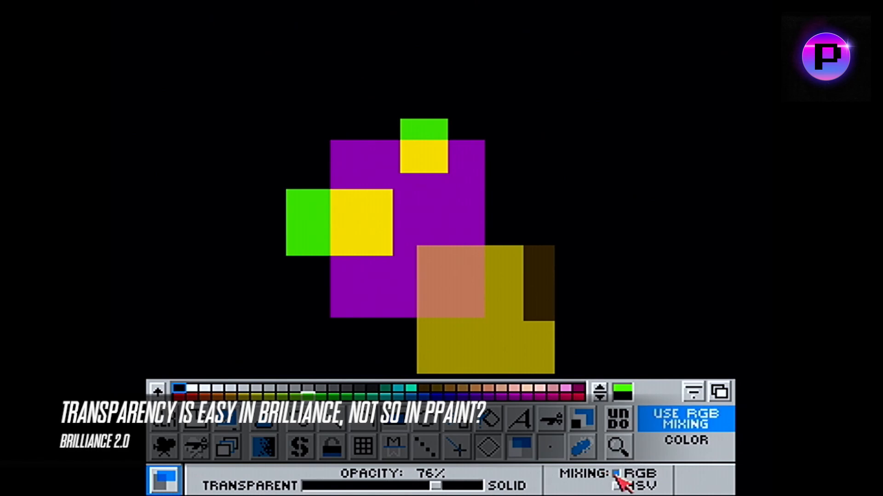
drag(429, 205, 547, 290)
drag(462, 164, 517, 83)
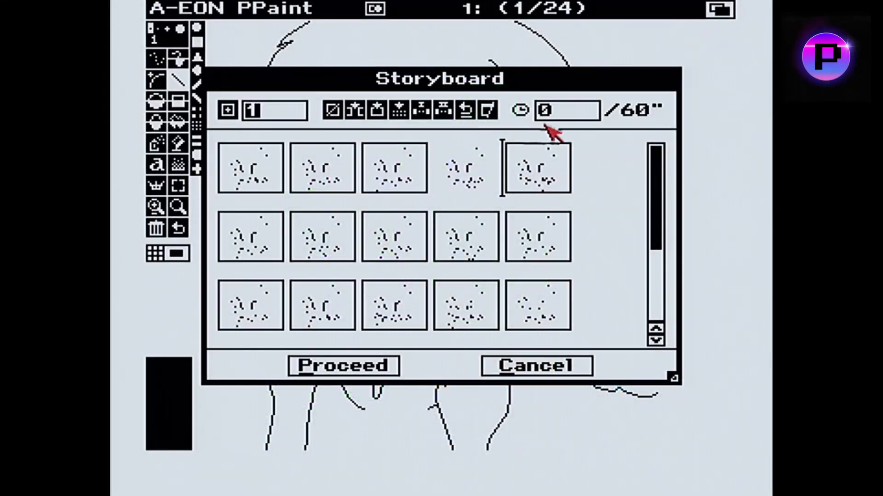
- Switch to the Personal Paint storyboard and set the timing of the fourth, fifth and sixth frames to 5/60 second
click(559, 111)
key(BackSpace)
text(5)
key(Return)
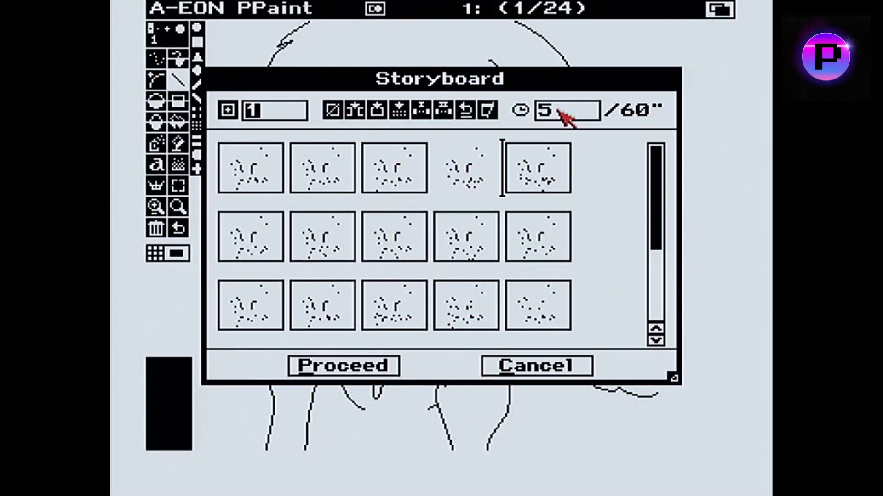
click(527, 159)
click(574, 112)
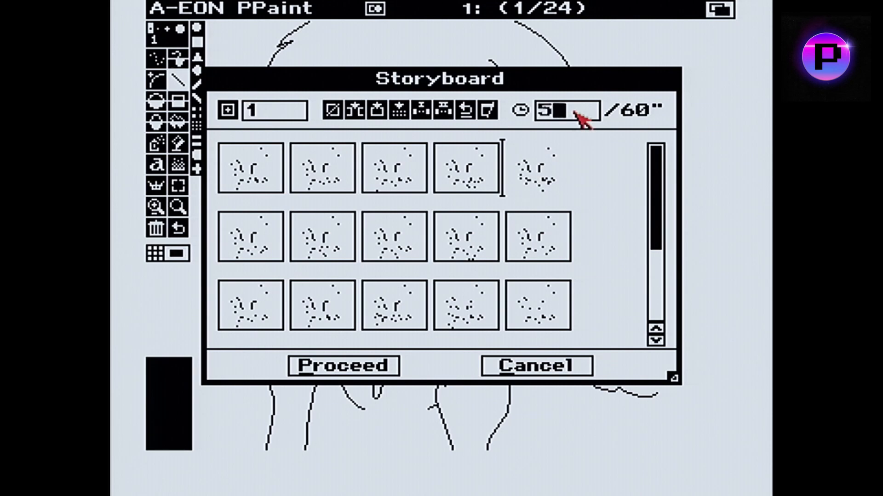
key(Tab)
click(288, 257)
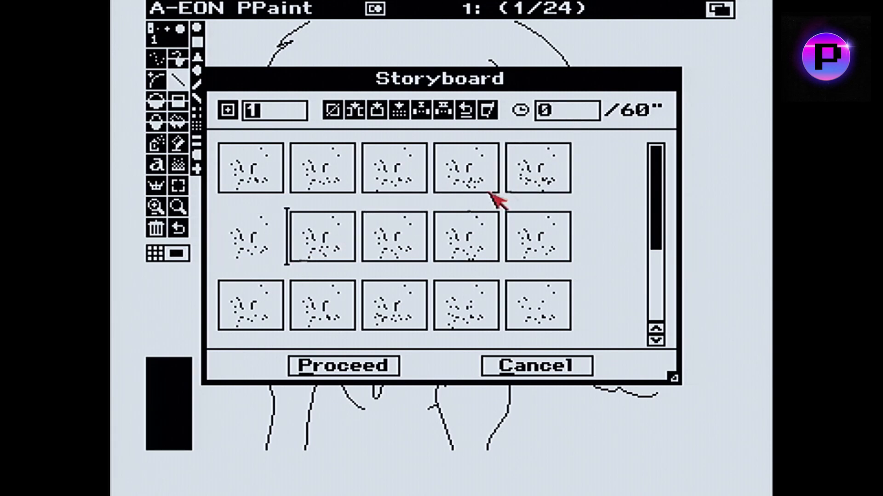
click(546, 113)
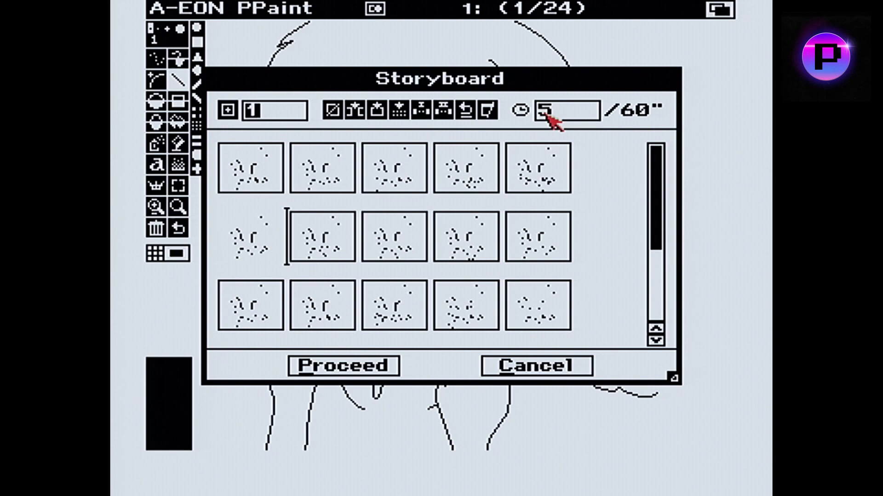
- Set the timing of the eighth, ninth and tenth frames to 5/60 second and accept the storyboard
click(367, 244)
click(547, 112)
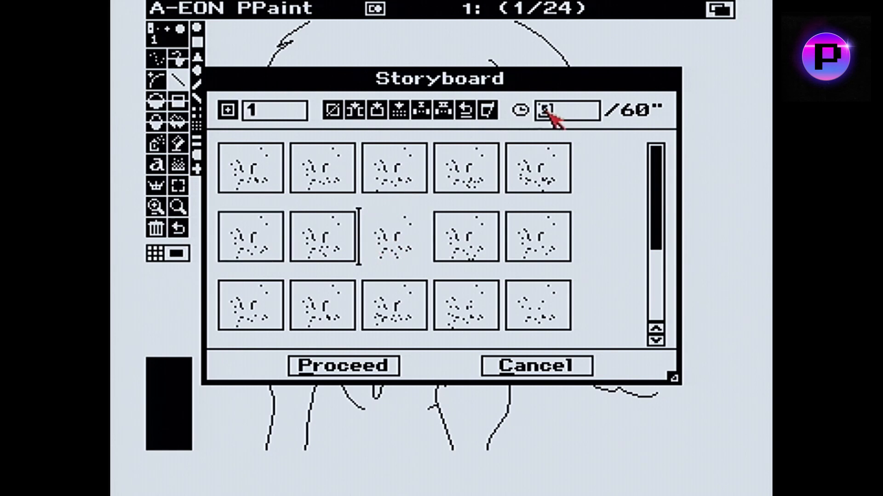
text(5)
key(Return)
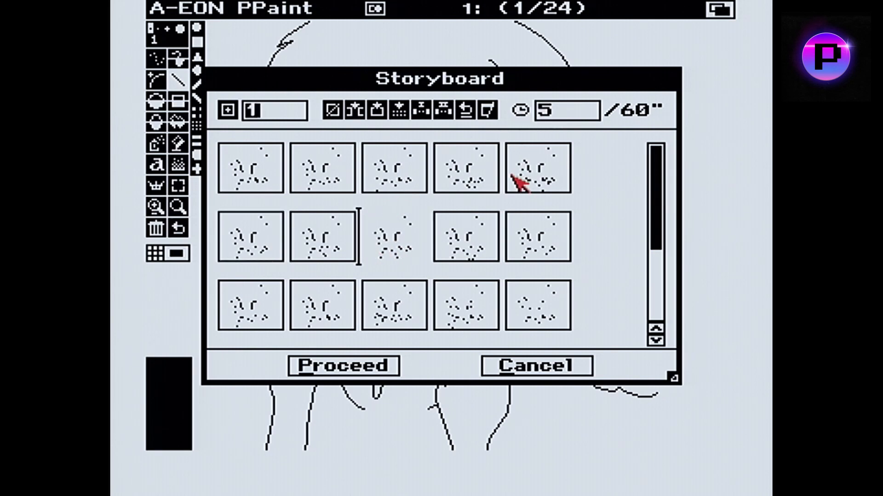
click(464, 232)
click(547, 109)
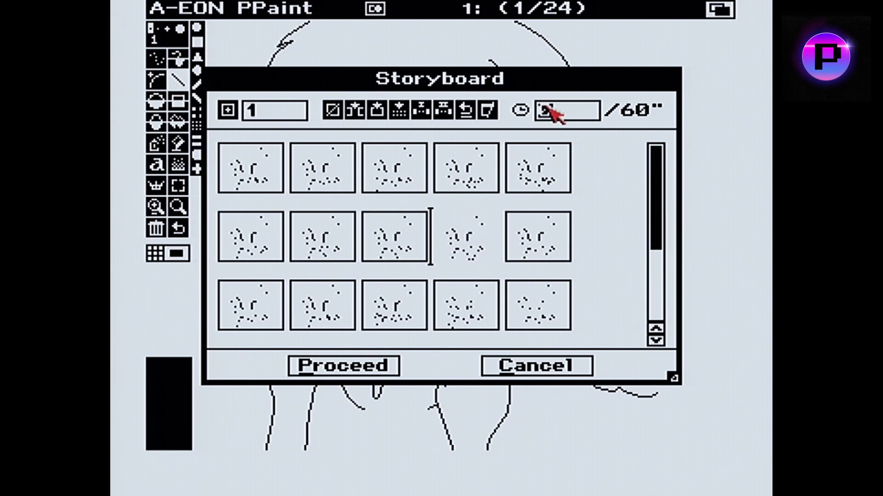
text(5)
key(Return)
click(547, 229)
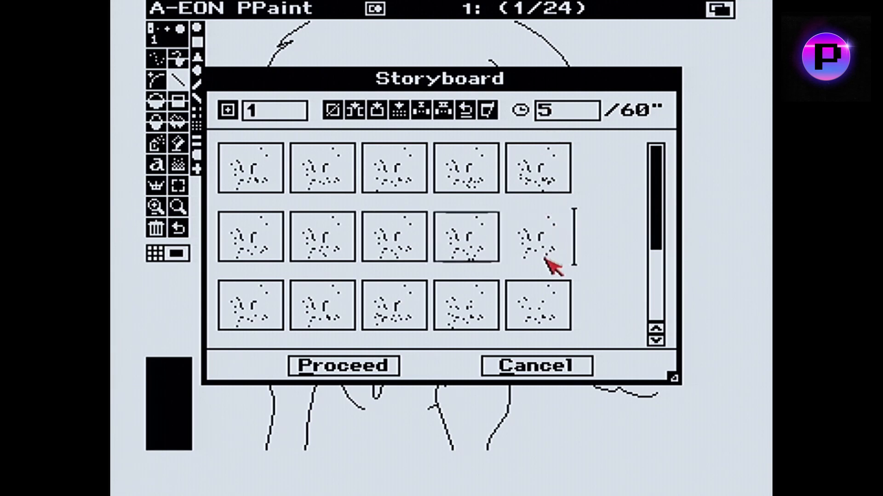
click(563, 118)
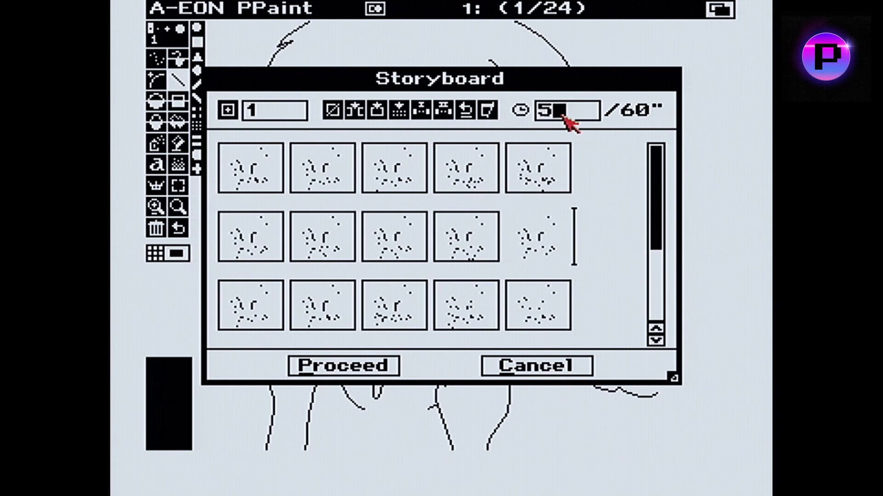
key(Return)
click(388, 367)
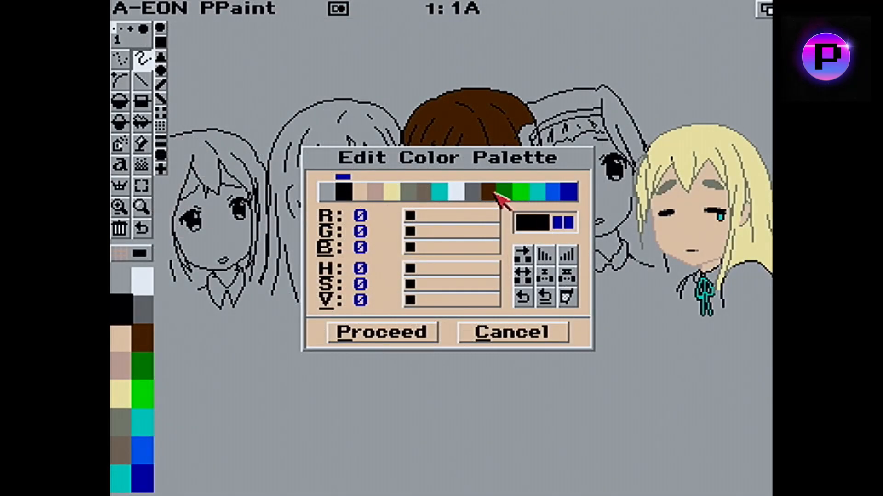
- Copy the dark brown over the neighbouring dark green palette slot and adjust the saturation of the copied colour
click(495, 194)
click(521, 254)
click(508, 193)
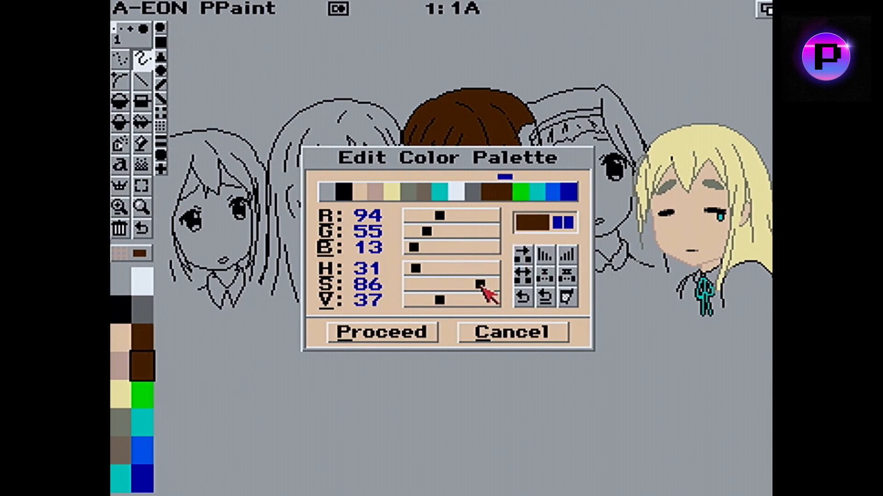
drag(481, 285, 435, 299)
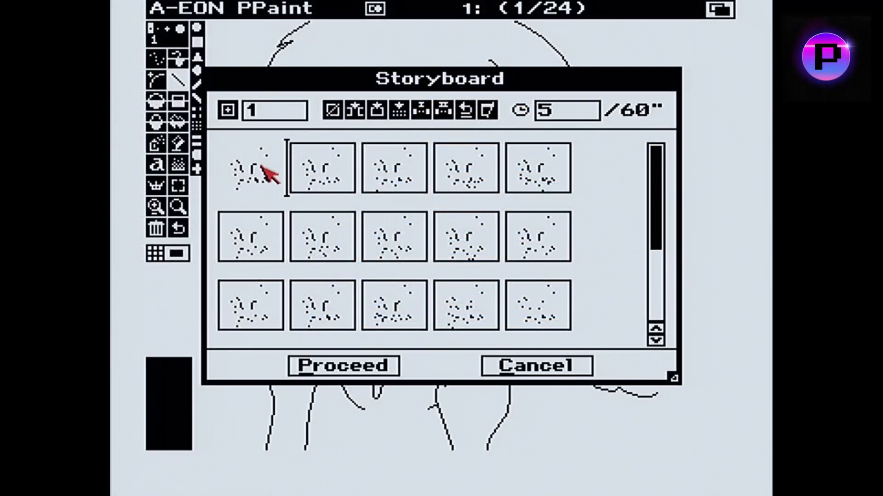
- Delete the first animation frame in the storyboard and insert a copy of the current third frame before it
click(334, 112)
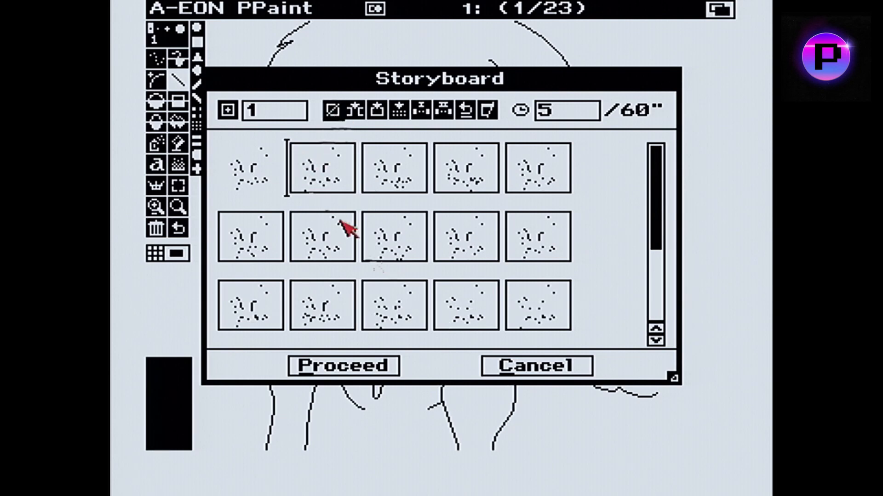
click(370, 164)
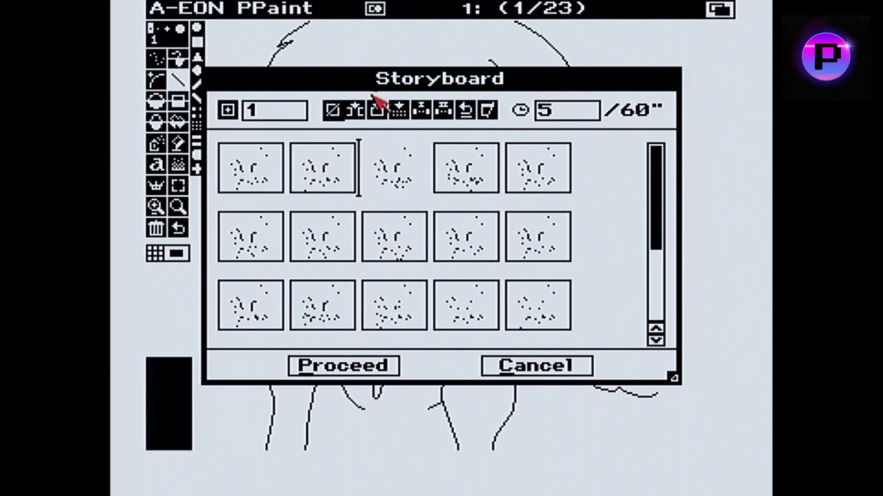
click(360, 115)
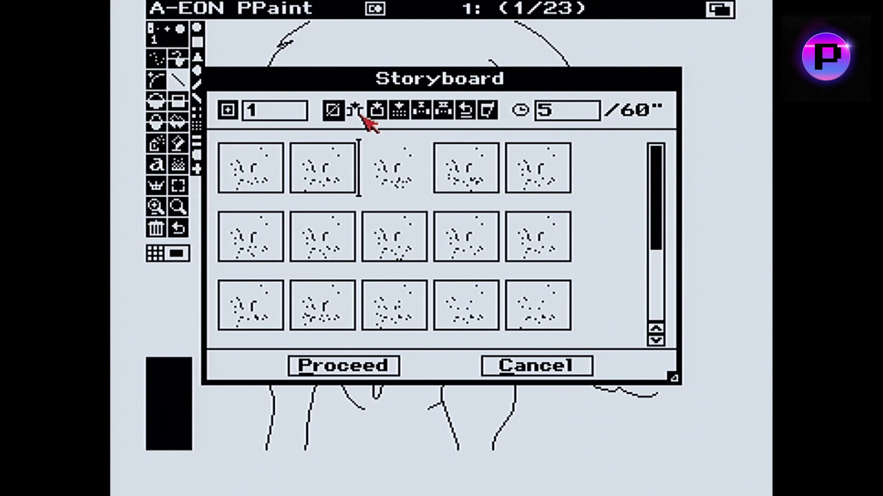
click(373, 167)
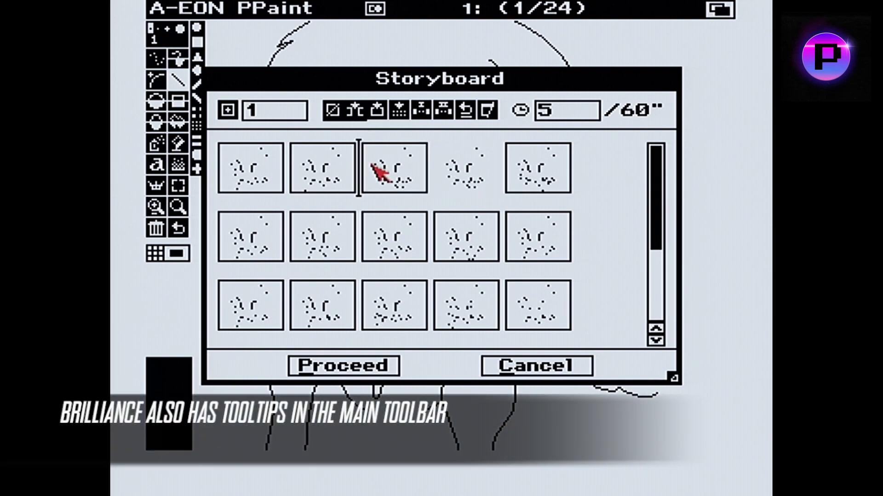
click(379, 114)
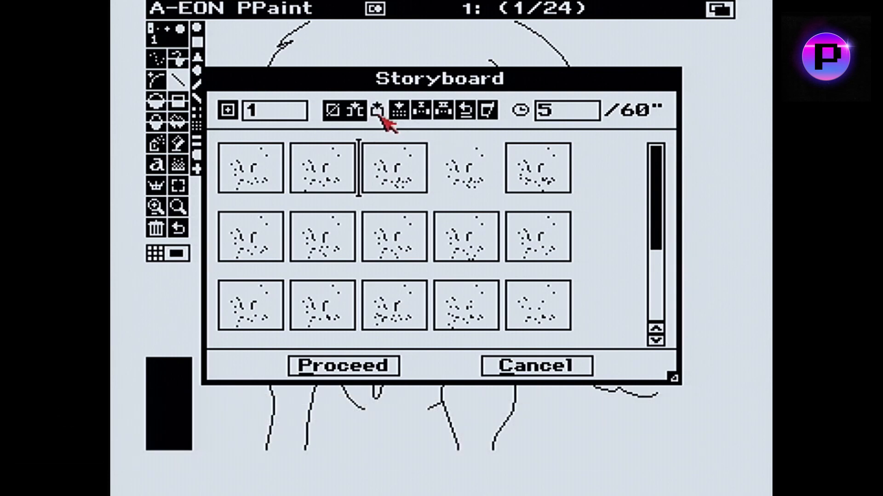
click(372, 167)
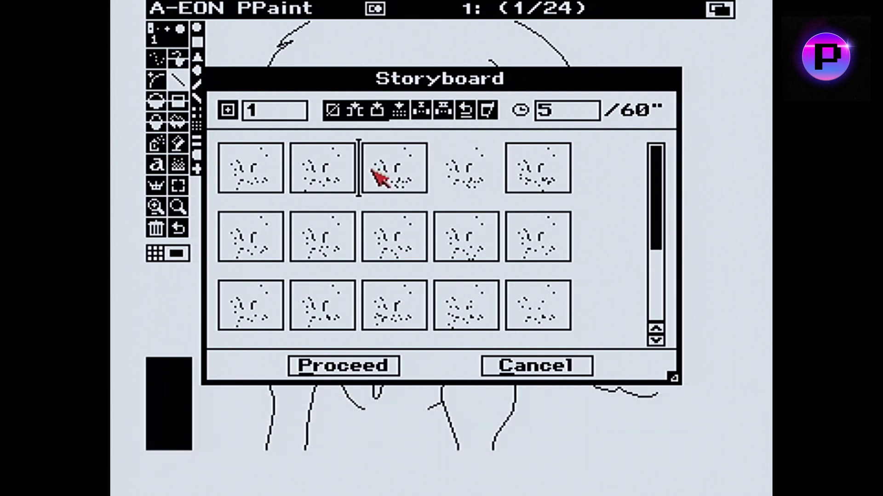
click(660, 282)
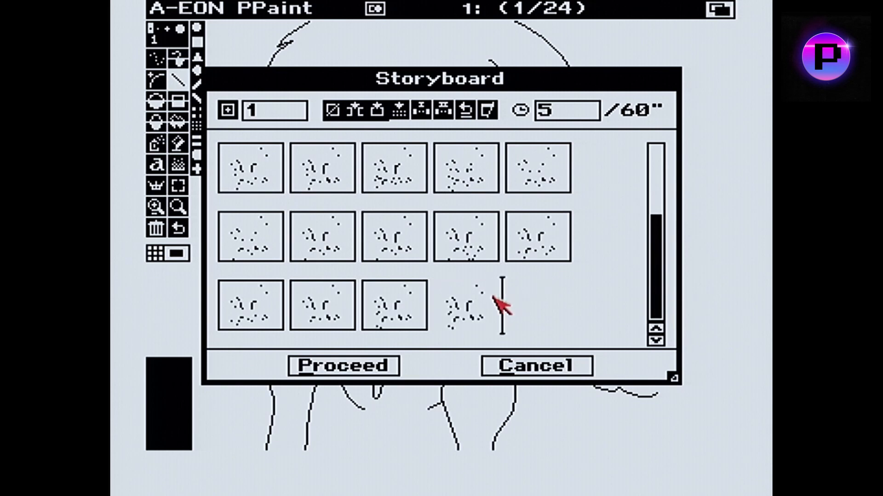
click(481, 300)
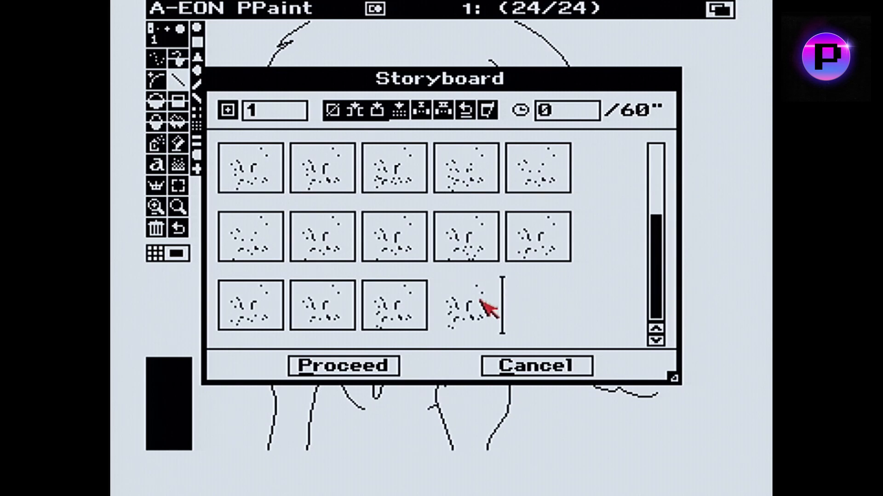
drag(487, 304, 469, 299)
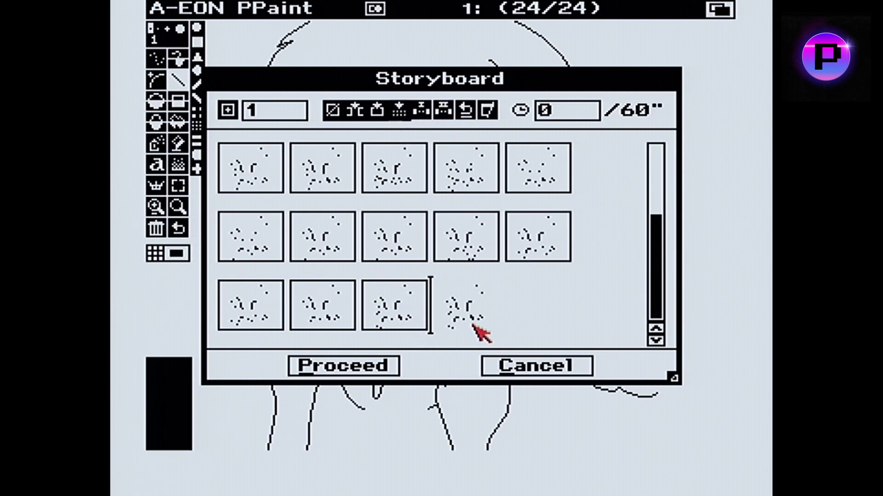
click(465, 111)
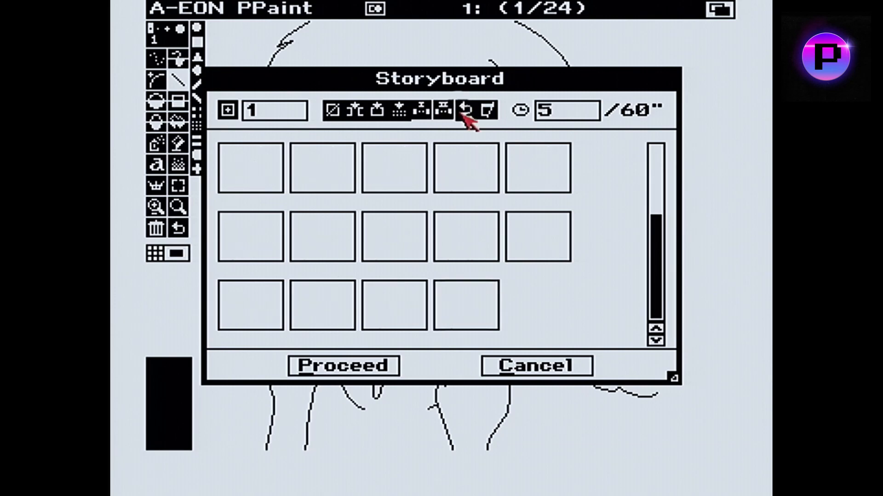
click(586, 368)
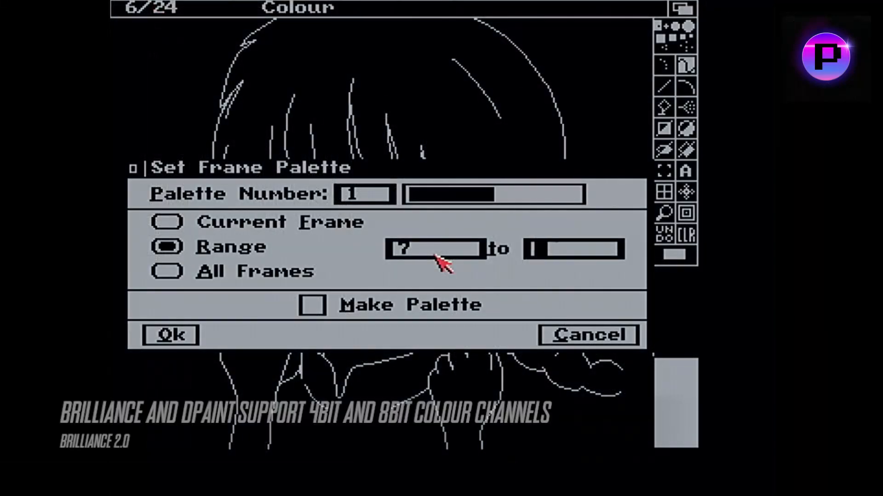
- In Deluxe Paint V, assign palette number 1 to frames 7 to 12 with Make Palette enabled
text(12)
key(Tab)
click(312, 305)
click(193, 339)
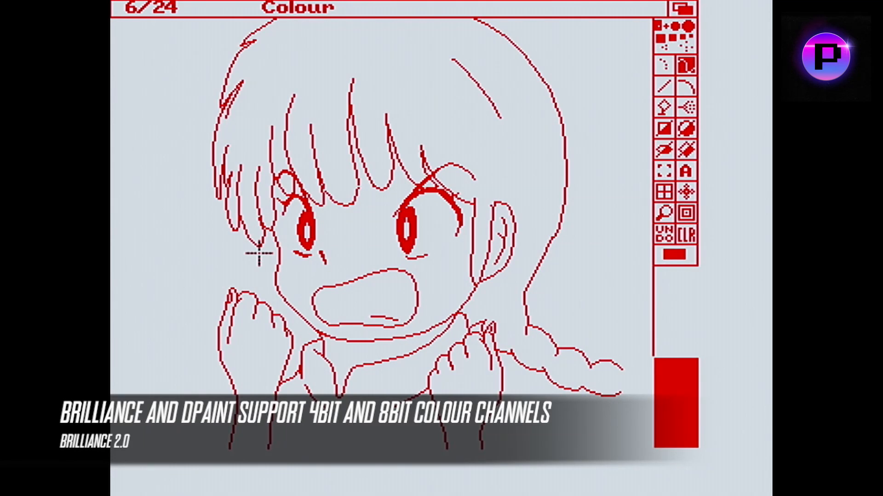
- Change palette colour 1 to magenta and accept the palette
key(p)
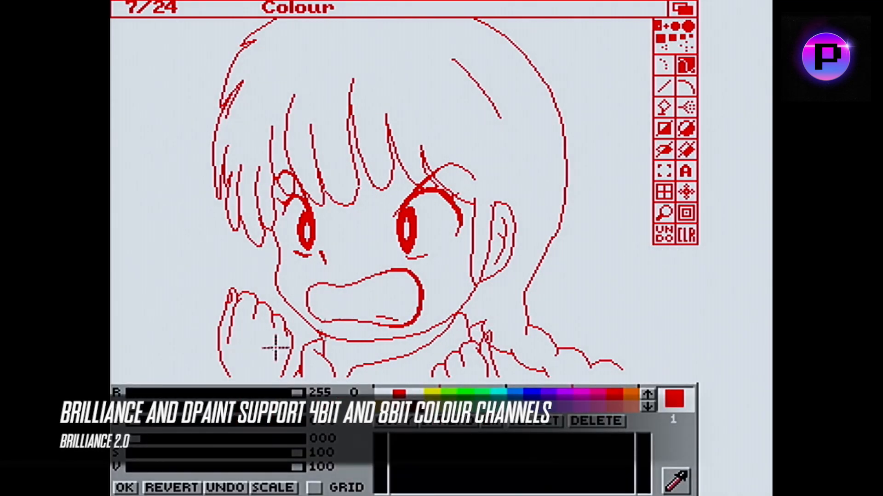
drag(134, 433, 272, 436)
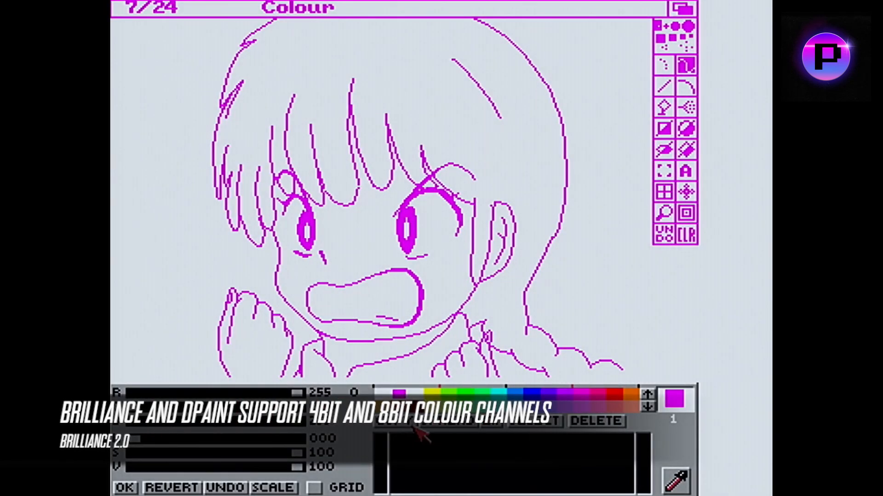
click(124, 487)
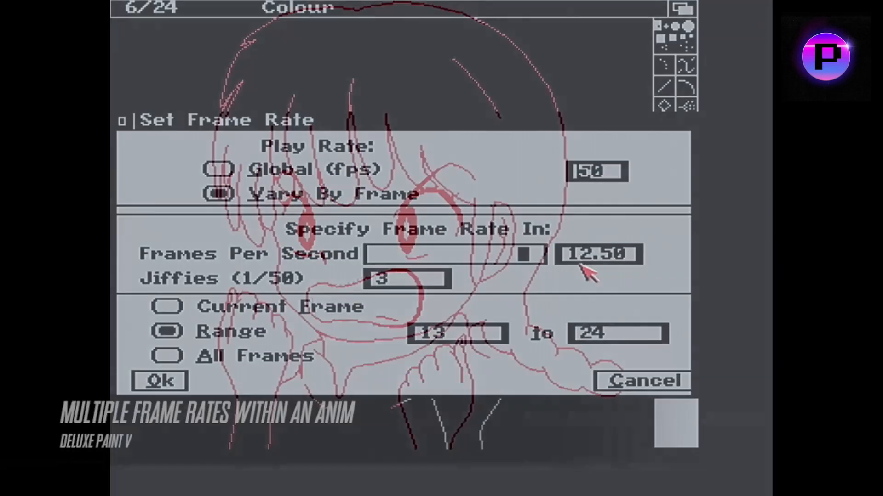
- Set a varying frame rate of 3 frames per second for frames 13 to 24 and play the animation
key(Delete)
key(Delete)
key(Delete)
key(Delete)
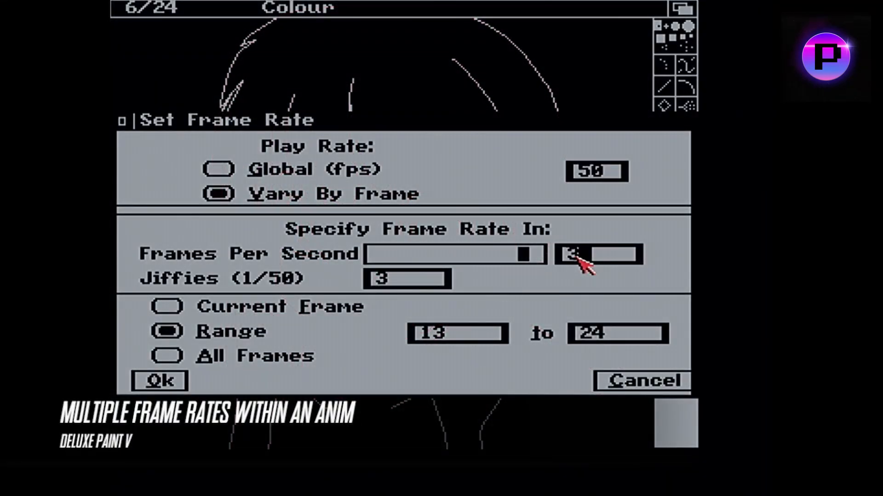
key(Return)
click(170, 377)
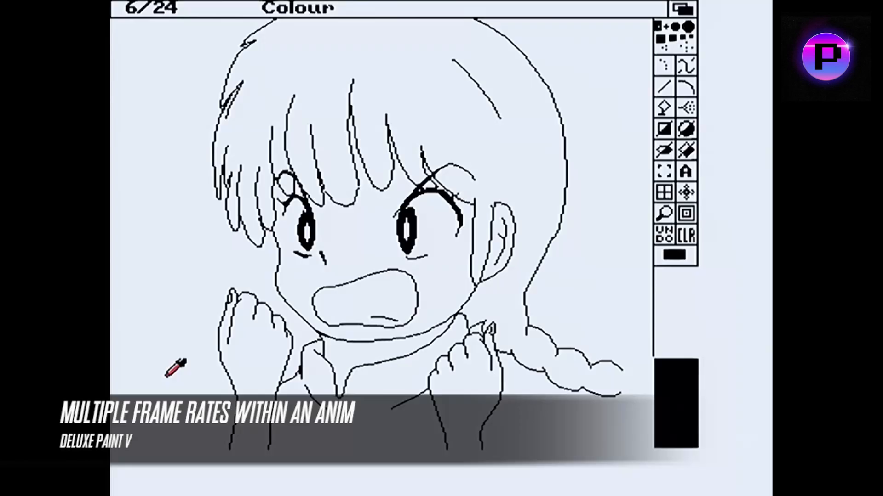
key(4)
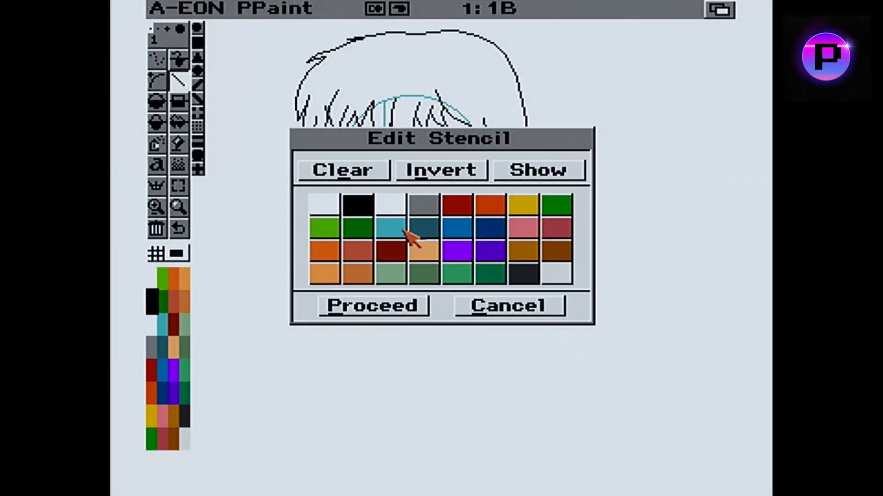
- Switch to Personal Paint and set a stencil that marks every colour except the light cyan of the guide lines
click(405, 229)
click(453, 178)
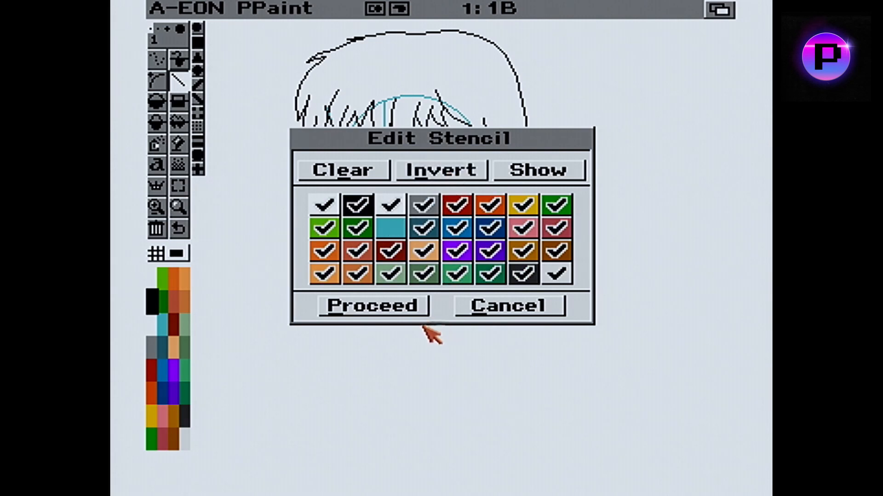
click(419, 303)
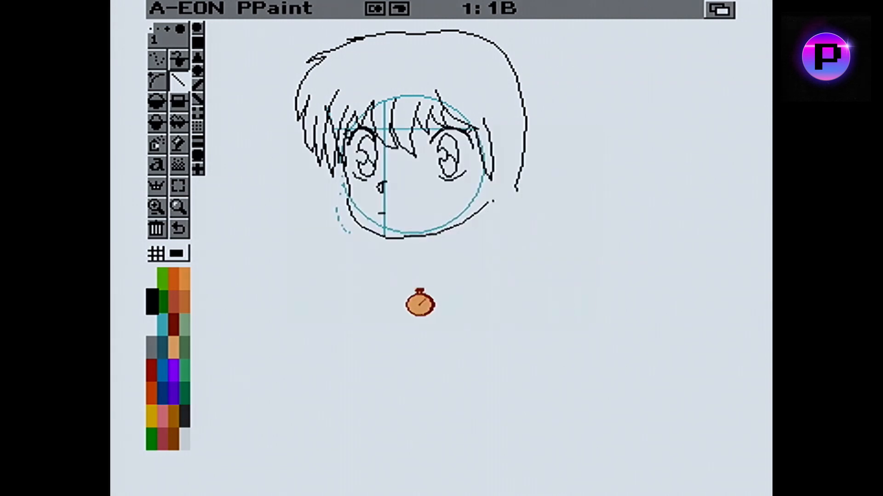
- Draw a filled rectangle over the head sketch to clear the cyan guide lines, and toggle the stencil
click(185, 108)
right_click(268, 13)
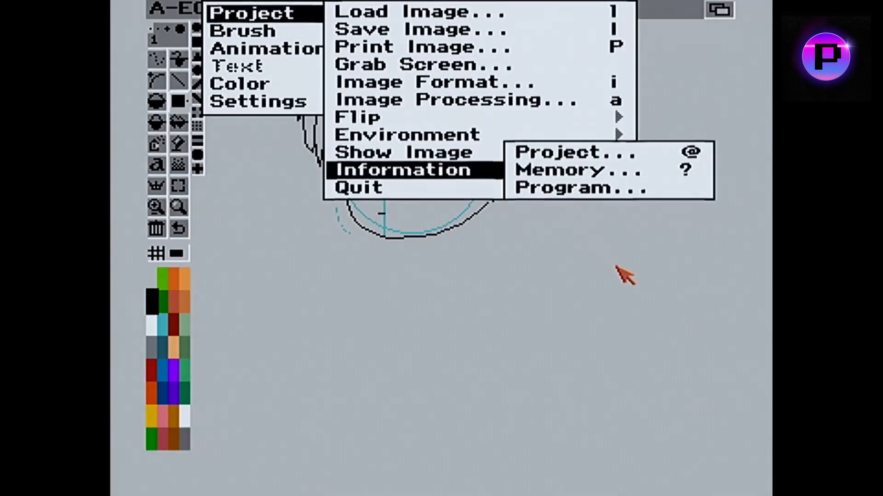
right_click(300, 152)
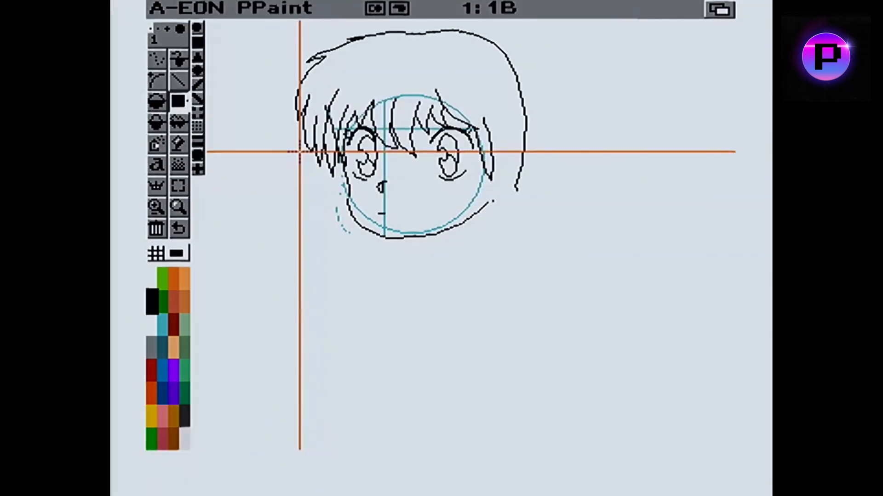
mouse_move(285, 29)
mouse_down()
mouse_move(449, 180)
mouse_move(603, 287)
mouse_up()
right_click(603, 287)
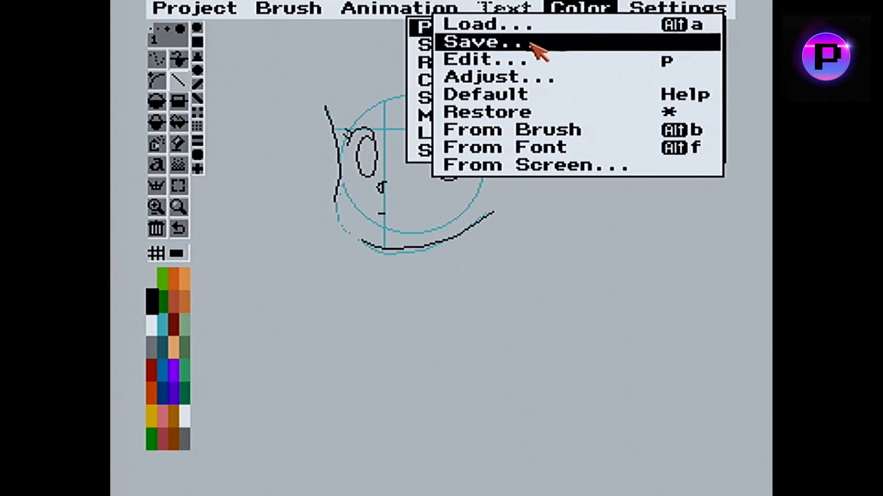
mouse_move(435, 46)
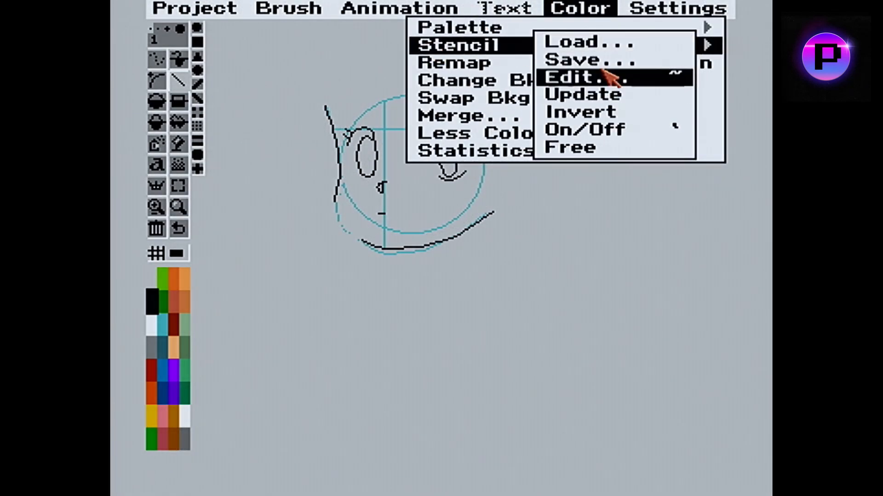
click(604, 131)
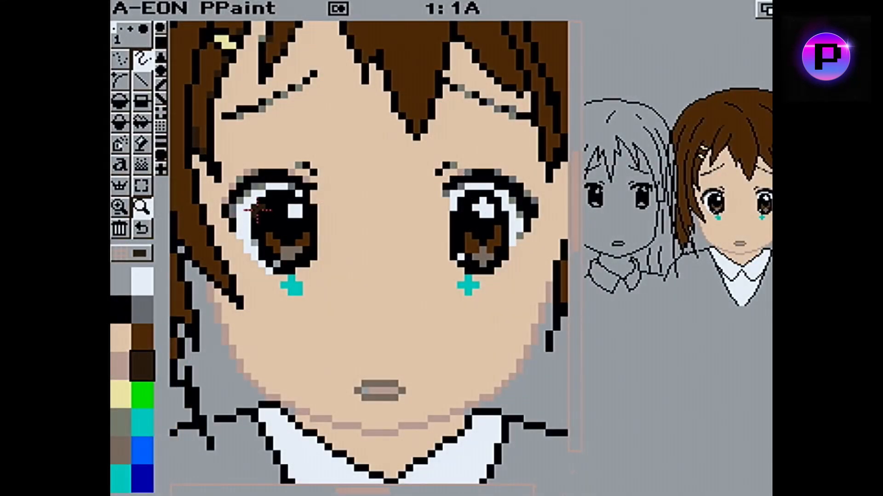
- Retouch the pixels of the brown-haired girl's left iris in the magnified view with the line tool, alternating dark grey and dark brown
key(v)
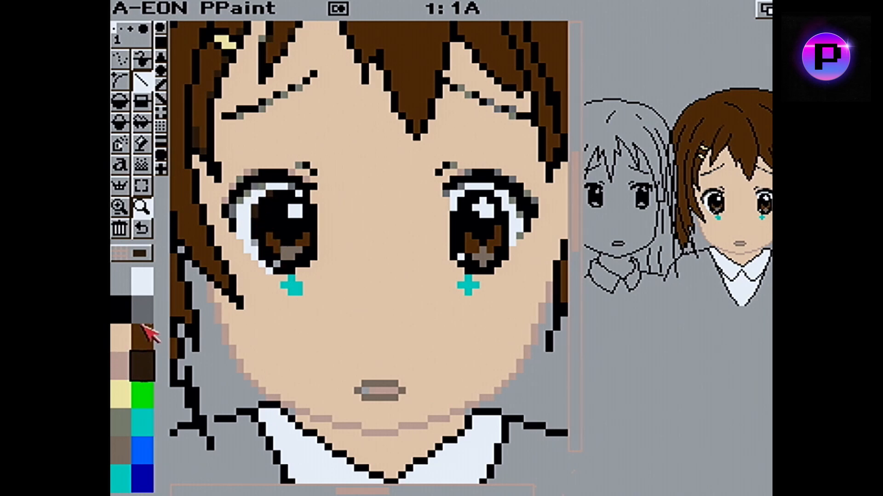
click(143, 309)
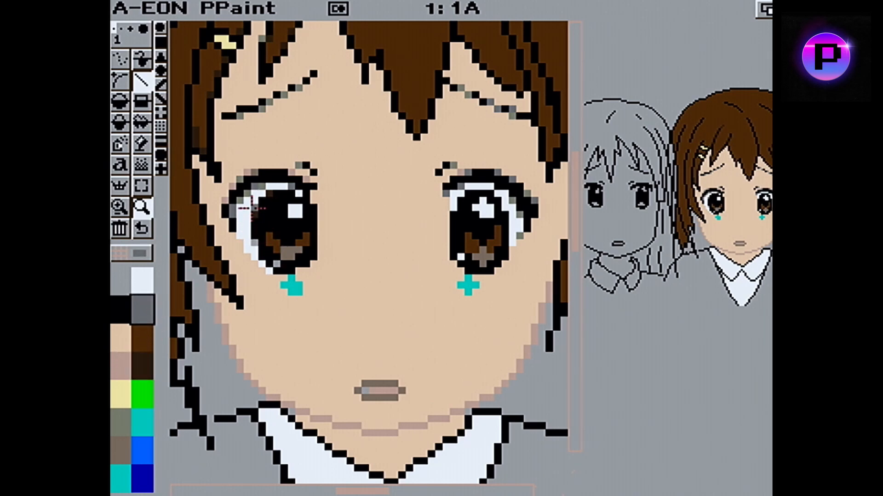
click(142, 370)
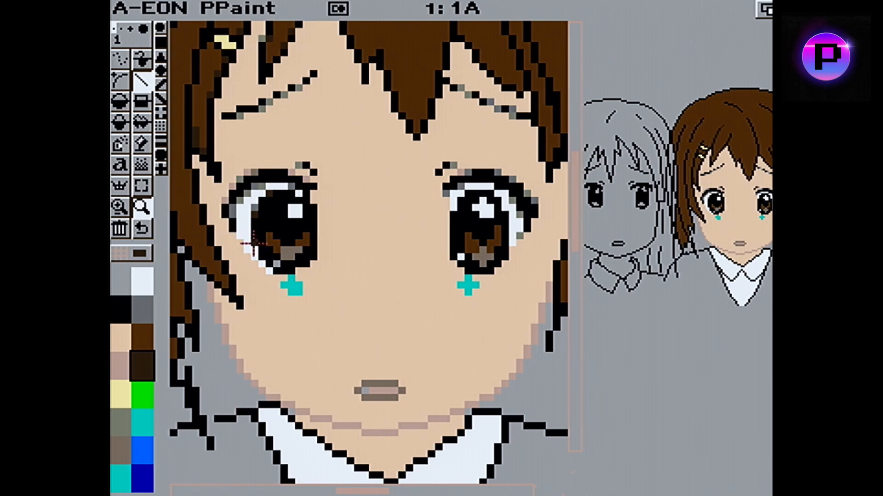
click(143, 310)
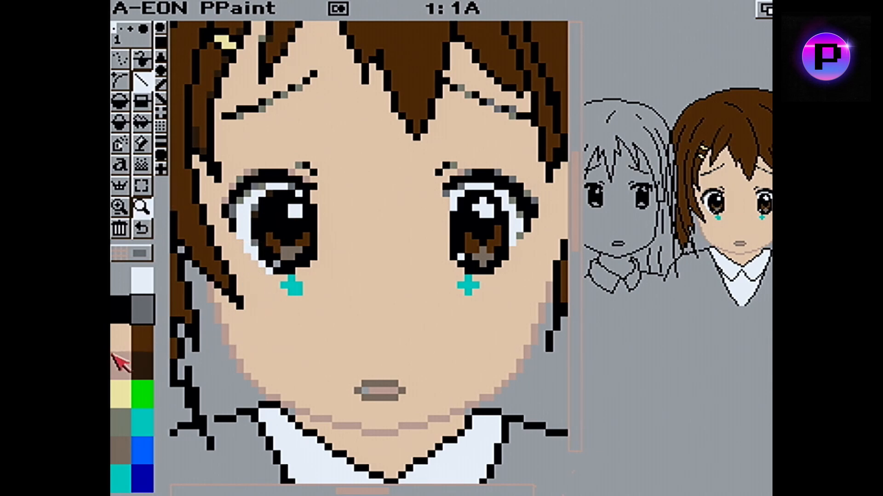
click(137, 360)
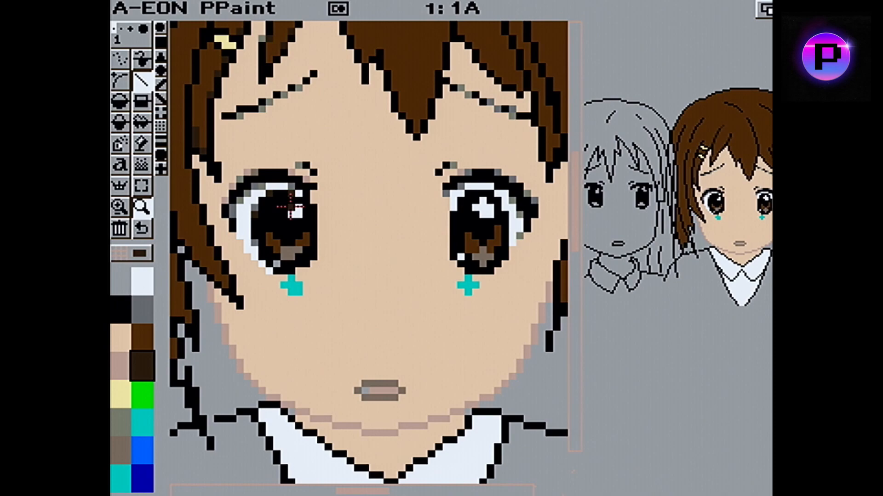
click(145, 308)
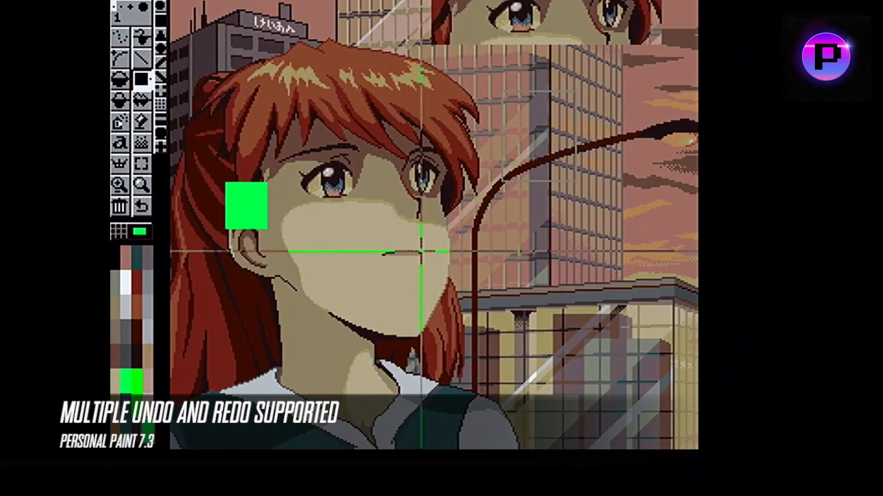
- Draw twelve filled green rectangles of various sizes scattered across the red-haired portrait and its city background
drag(416, 250, 455, 268)
drag(611, 175, 670, 214)
drag(598, 307, 657, 367)
drag(387, 382, 503, 391)
mouse_move(325, 385)
mouse_down()
mouse_move(275, 363)
mouse_move(246, 328)
mouse_up()
drag(245, 323, 229, 313)
drag(203, 235, 234, 223)
drag(302, 180, 400, 173)
drag(486, 170, 571, 241)
drag(606, 359, 589, 390)
drag(470, 398, 395, 366)
drag(337, 311, 323, 276)
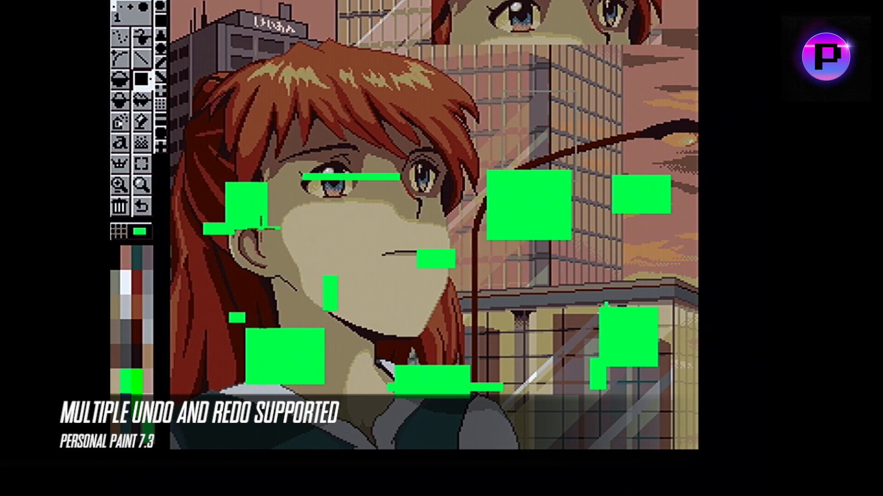
- Undo all the green rectangles drawn over the red-haired portrait, one after another
key(u)
key(u)
key(u)
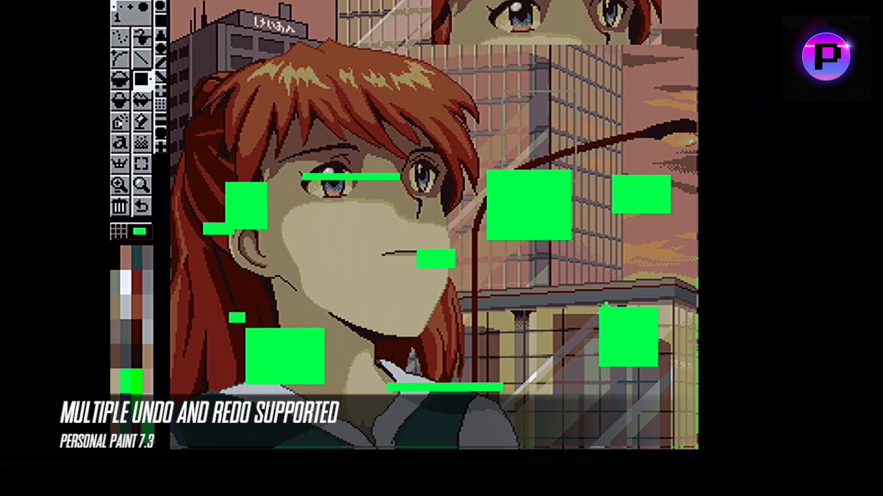
key(u)
key(u)
key(u)
key(u)
key(u)
key(u)
key(u)
key(u)
key(u)
key(u)
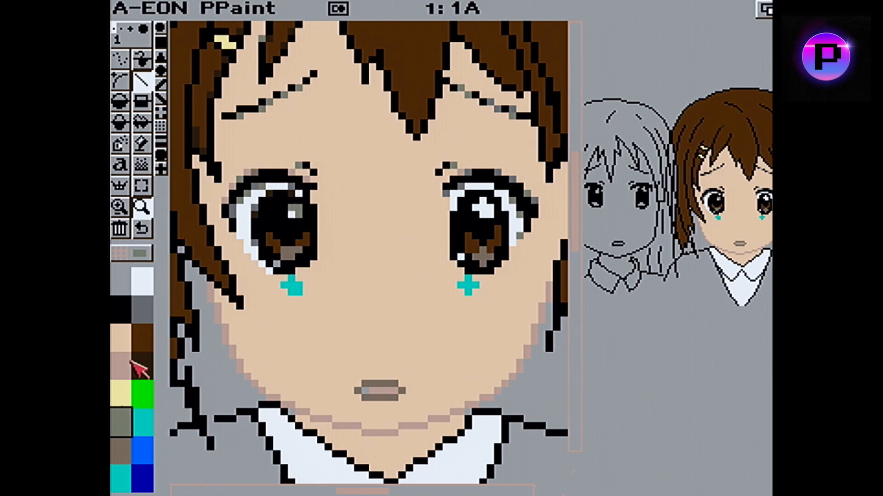
- Soften the highlight in the brown-haired girl's left eye with dark brown, dark grey and olive grey pixels
click(133, 363)
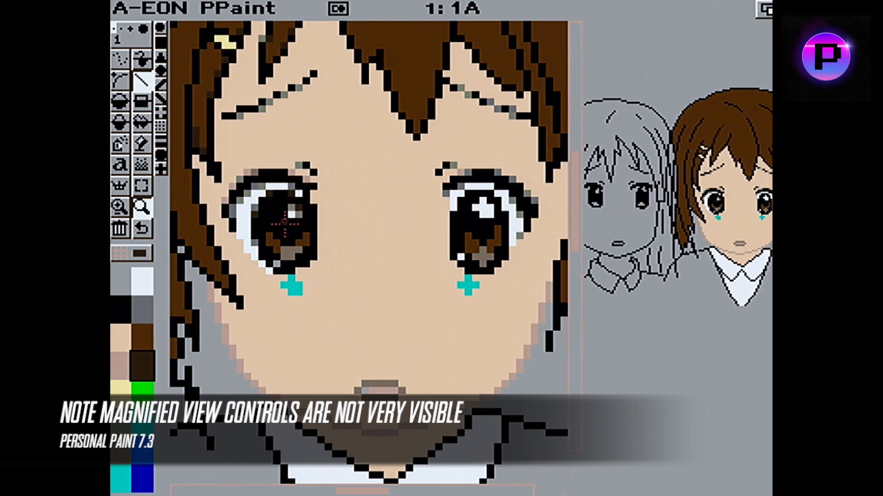
click(143, 311)
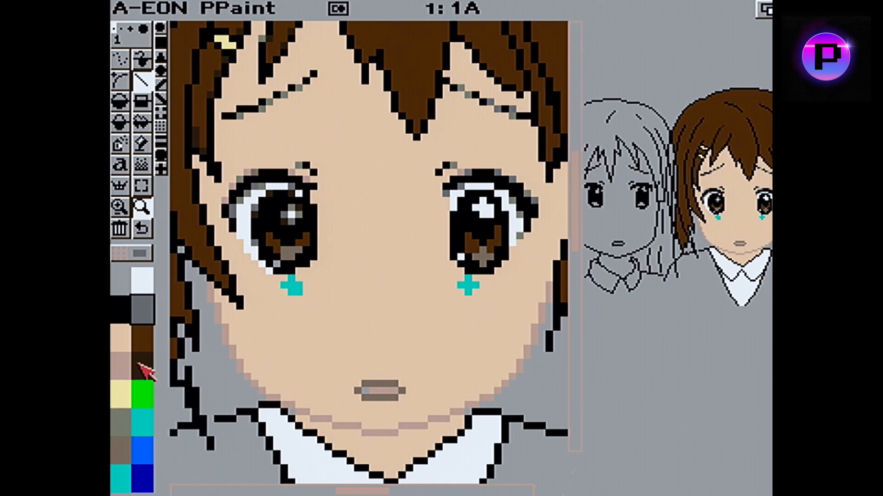
click(122, 426)
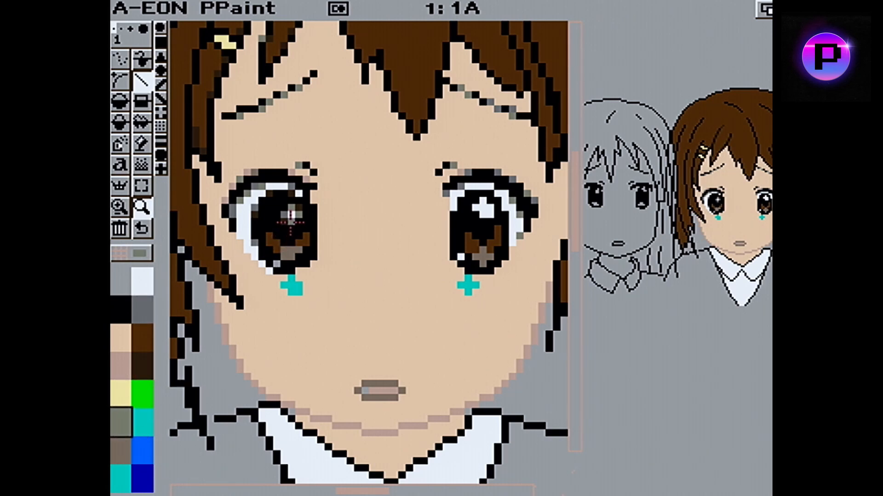
click(143, 367)
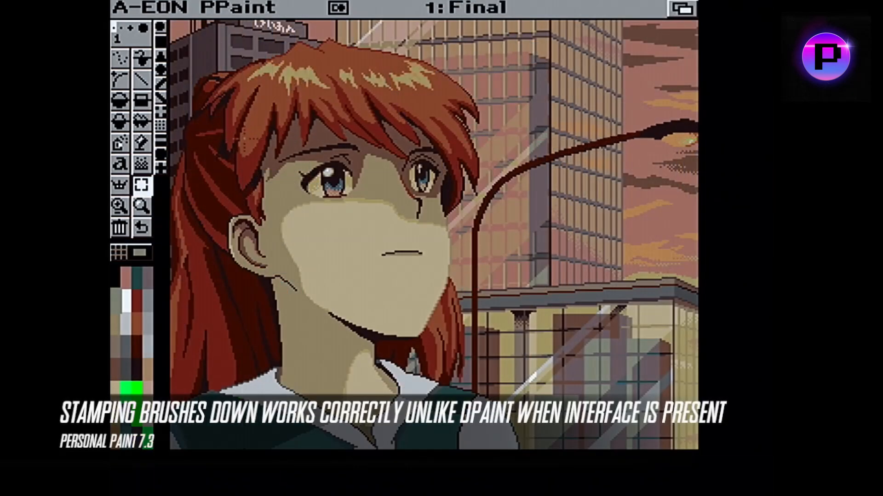
- Pick up the red-haired portrait's eye area as a brush, stamp it at the upper edge of the city background and hide the title bar
mouse_move(244, 138)
mouse_down()
mouse_move(483, 238)
mouse_move(473, 210)
mouse_up()
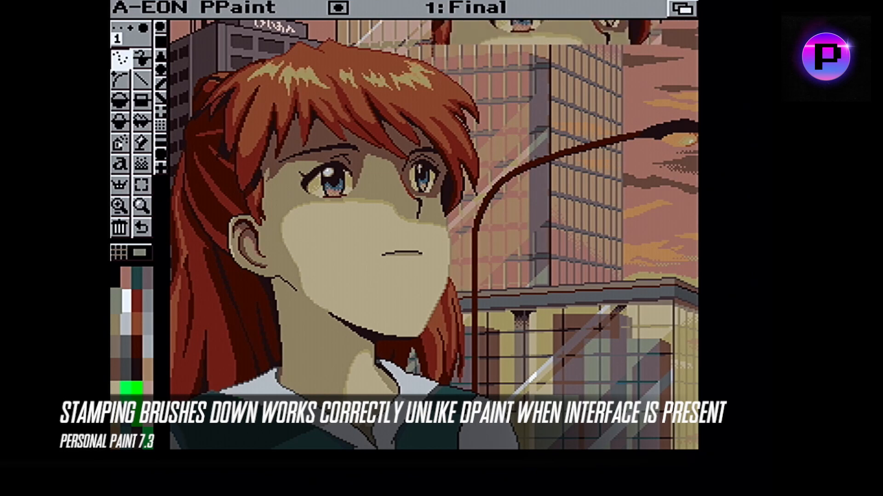
click(432, 44)
key(F9)
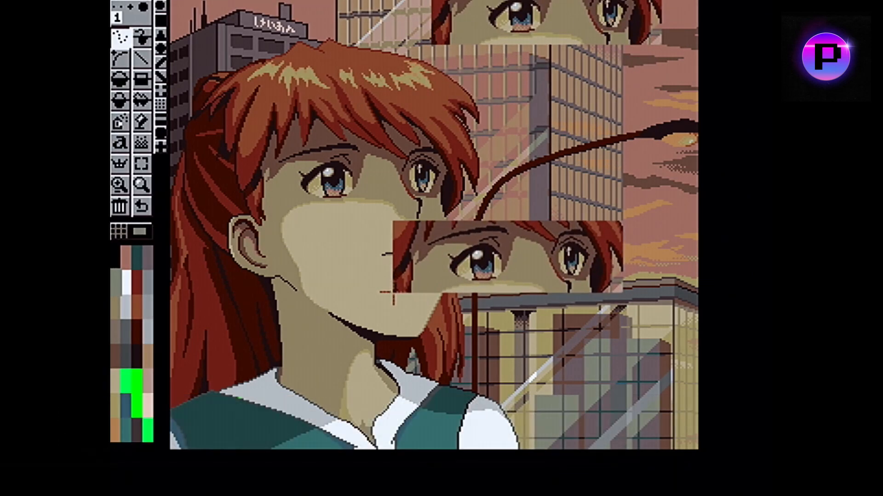
key(period)
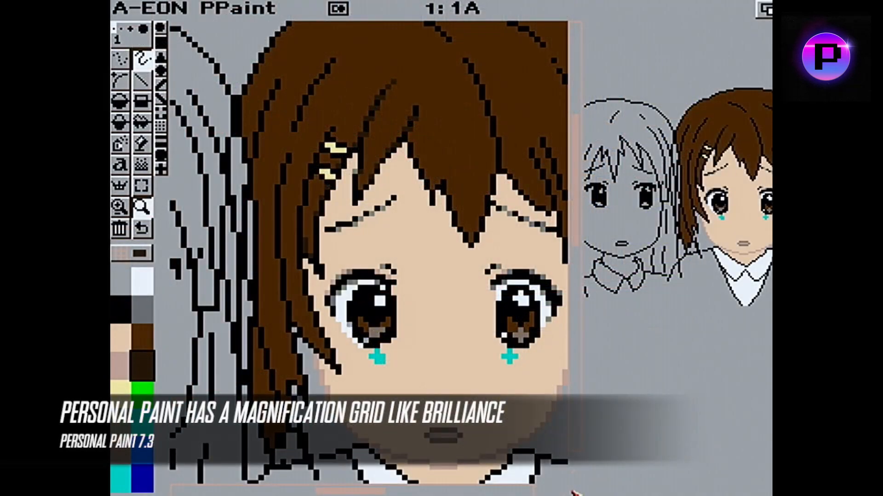
- Toggle the magnification grid over the brown-haired girl's face and magnify the left eye further with the grid on
key(g)
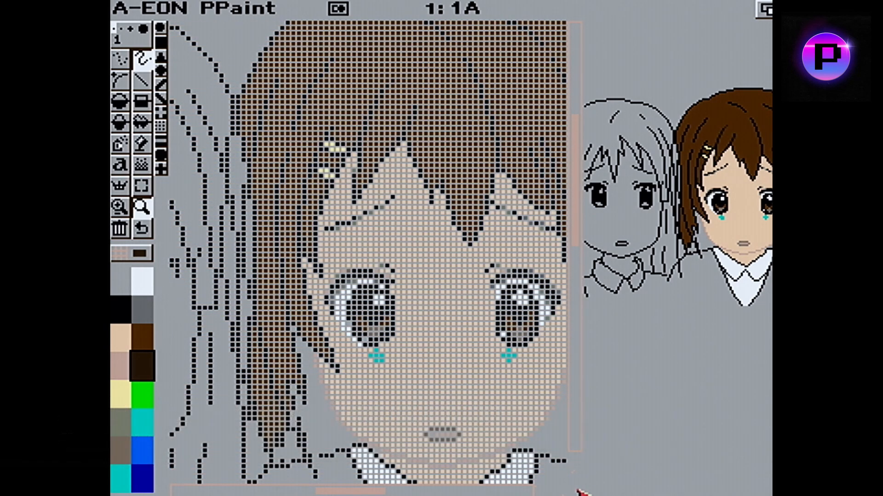
key(g)
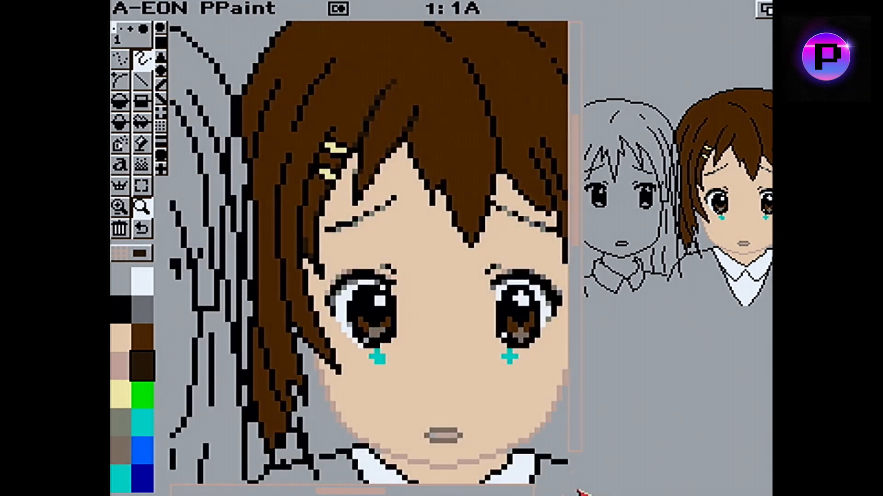
key(g)
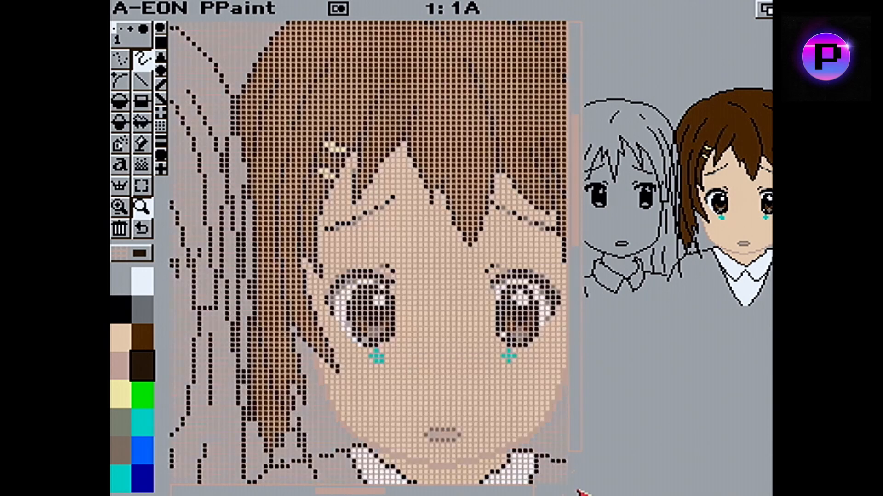
click(124, 208)
click(124, 209)
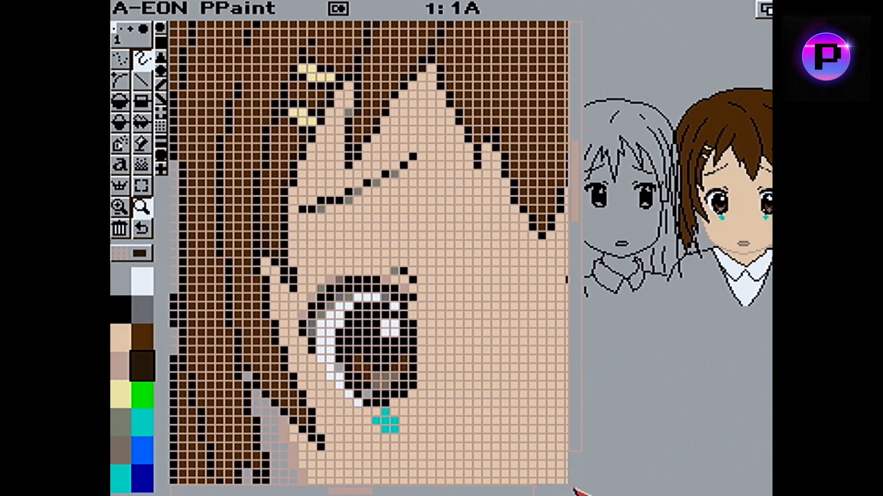
drag(576, 197, 574, 248)
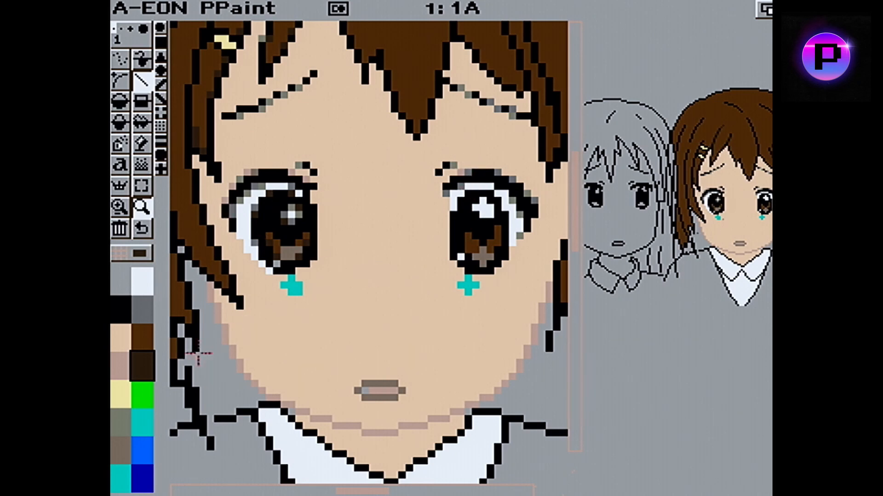
- Soften the highlight in the brown-haired girl's right eye with olive grey, dark grey and dark brown pixels
click(122, 419)
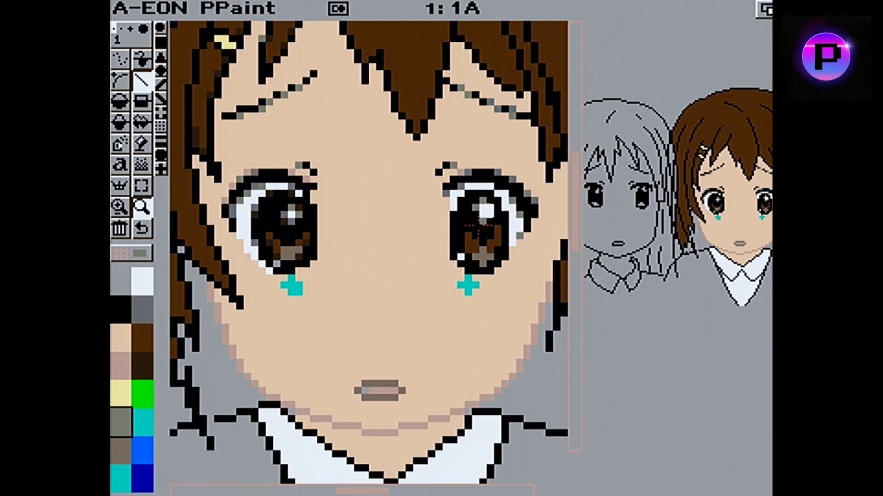
click(142, 308)
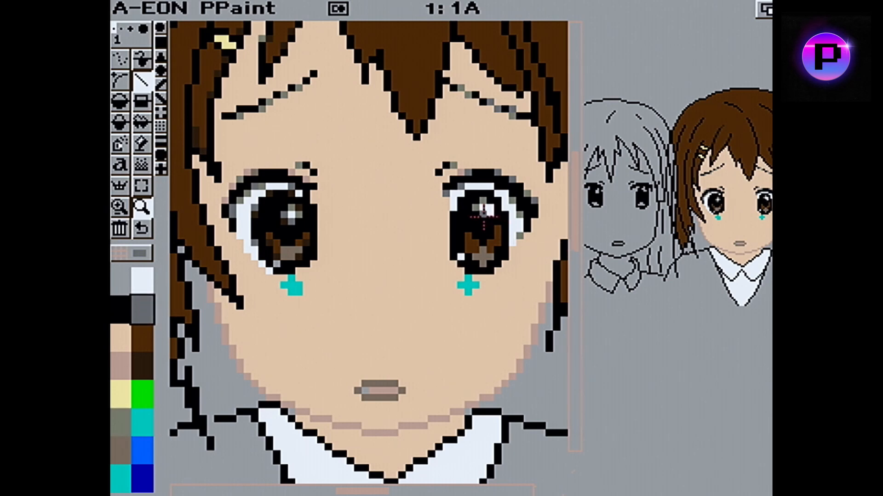
click(142, 367)
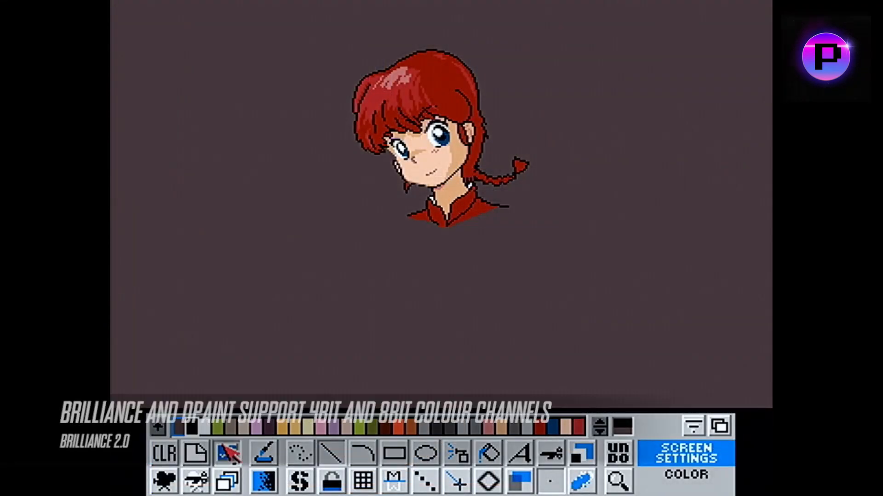
- In Brilliance, set the screen of the red-haired girl's image to 32 colors out of 4096
click(616, 464)
click(542, 339)
click(541, 340)
click(541, 340)
click(542, 340)
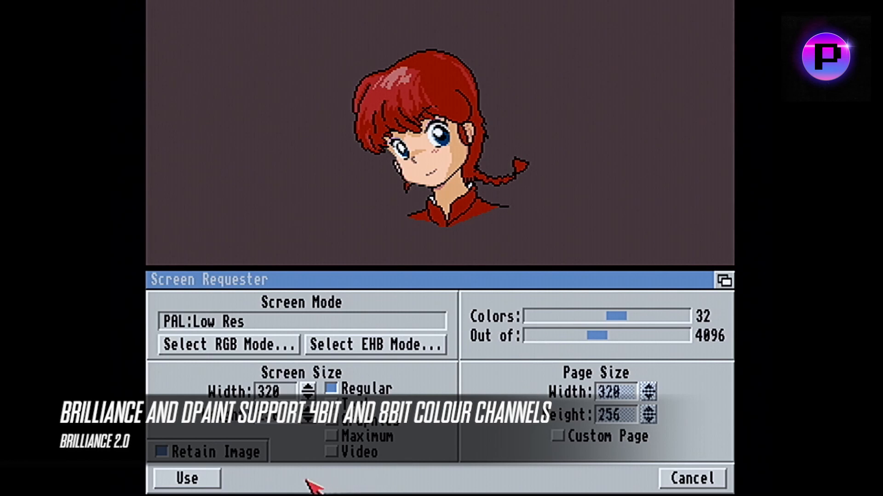
click(215, 480)
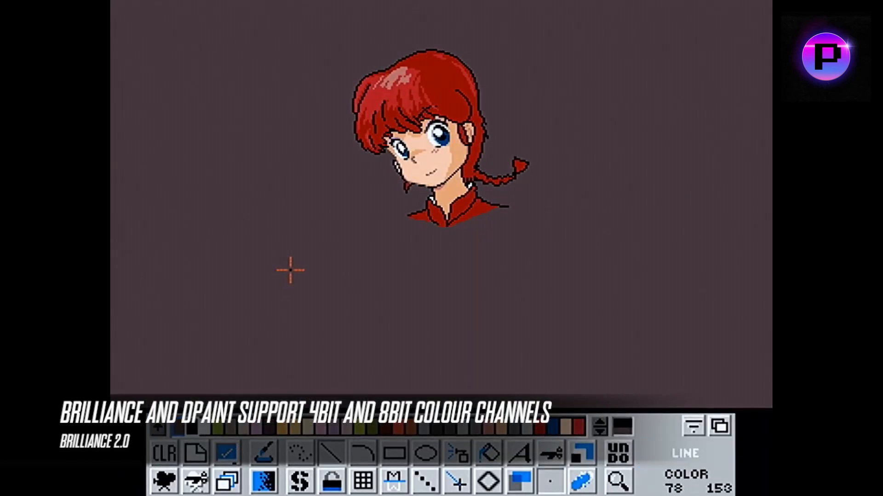
- Raise the green channel of the olive green palette color to its maximum
key(p)
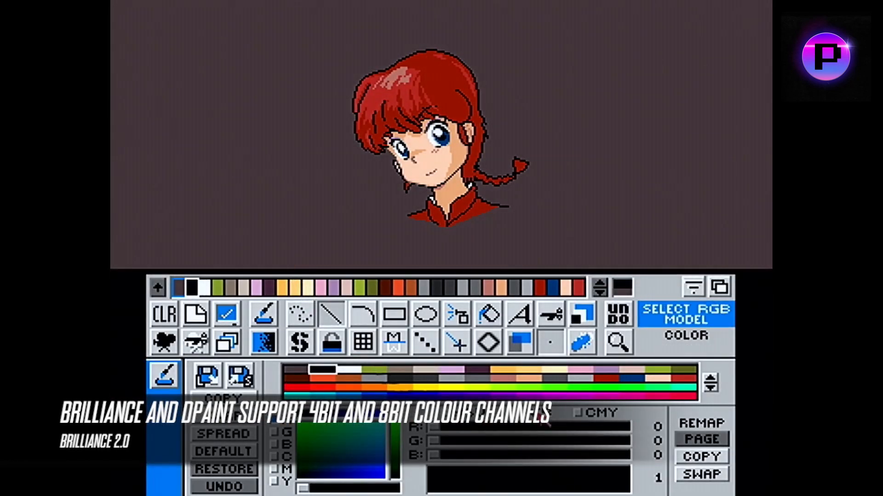
click(367, 373)
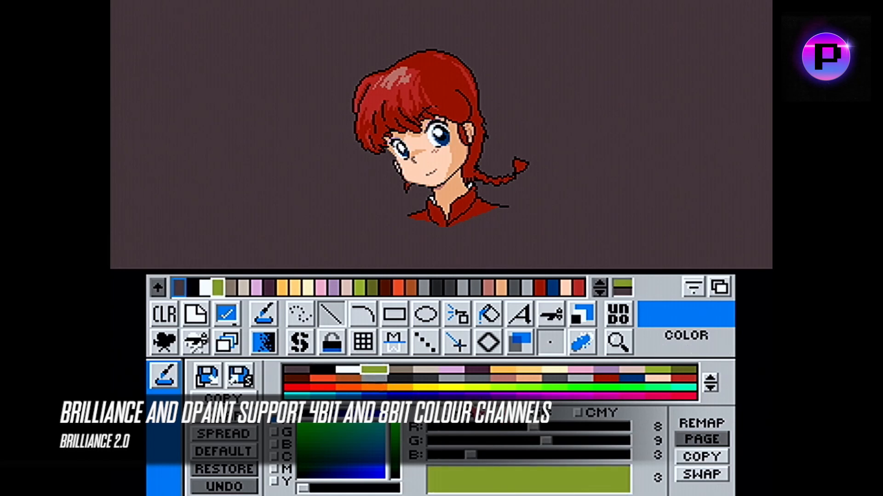
drag(554, 442, 628, 442)
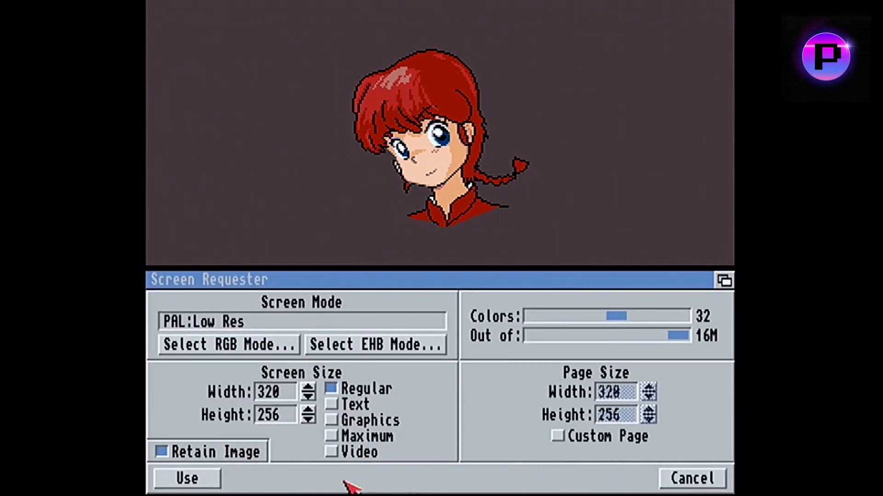
- Apply a screen mode of 32 colors out of 16M and adjust the green channel of the bright green palette color
click(198, 483)
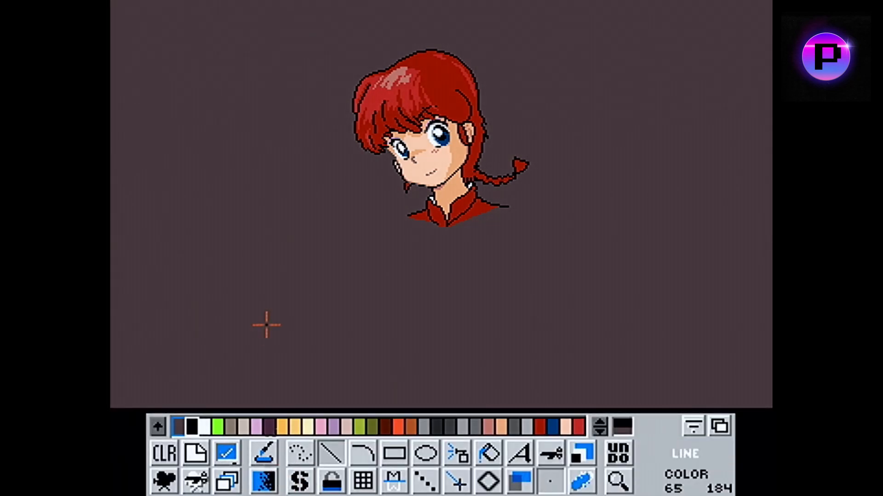
key(p)
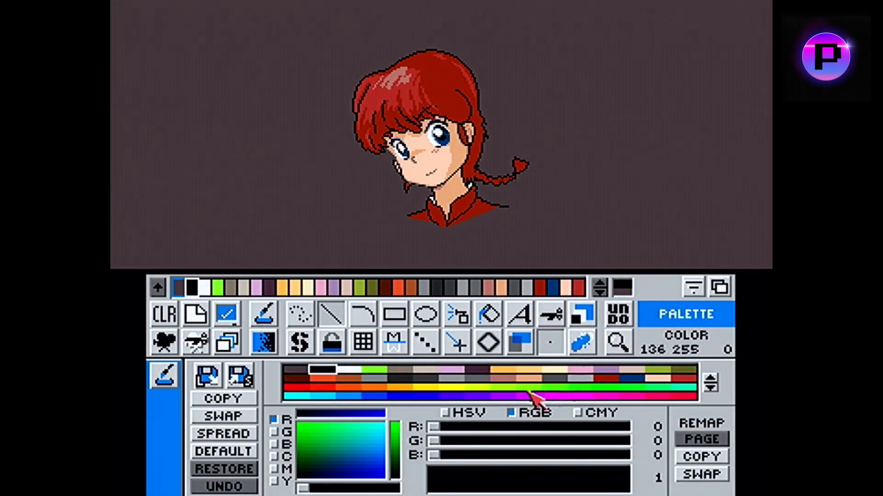
click(380, 371)
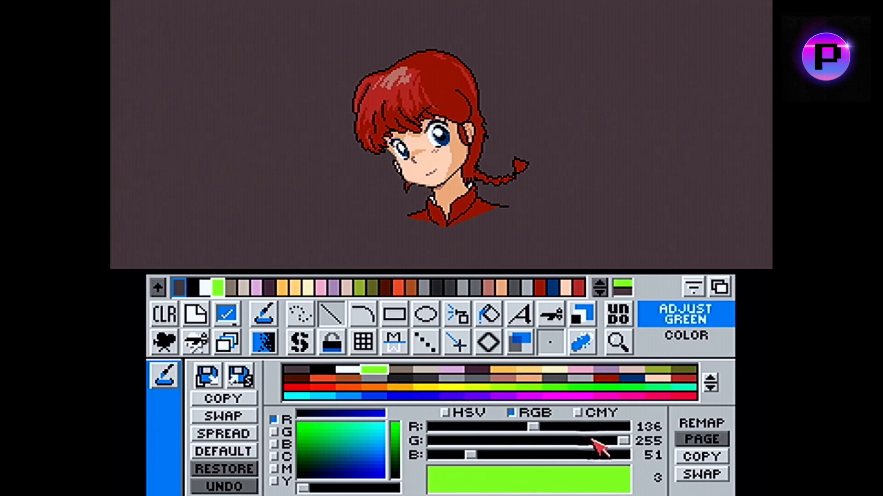
mouse_move(620, 441)
mouse_down()
mouse_move(555, 444)
mouse_move(627, 449)
mouse_up()
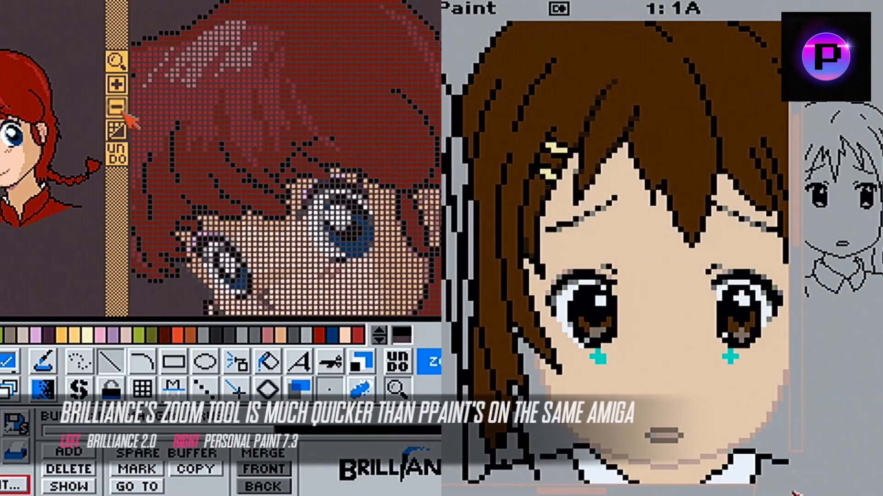
- Examine the red-haired girl's face in Brilliance's magnifier at several zoom levels and centre points, and close the magnifier
click(122, 113)
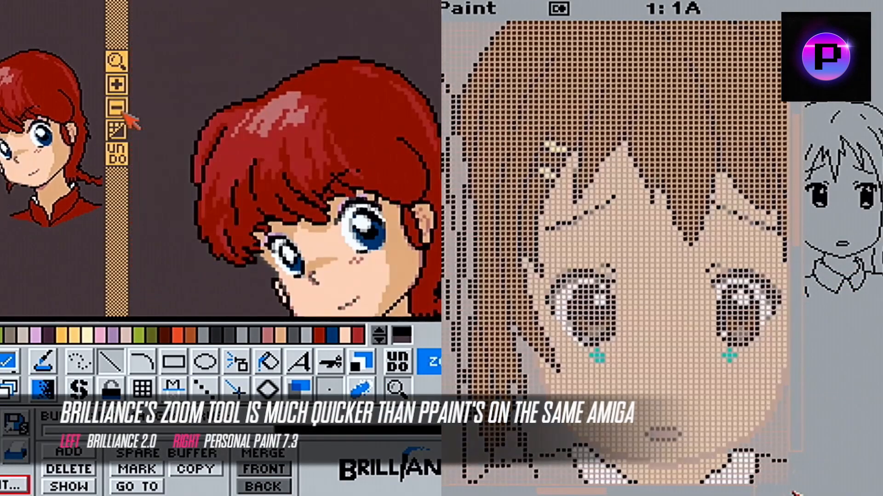
click(122, 91)
click(122, 91)
click(121, 90)
click(121, 110)
click(121, 110)
click(120, 122)
click(120, 122)
click(121, 122)
click(120, 122)
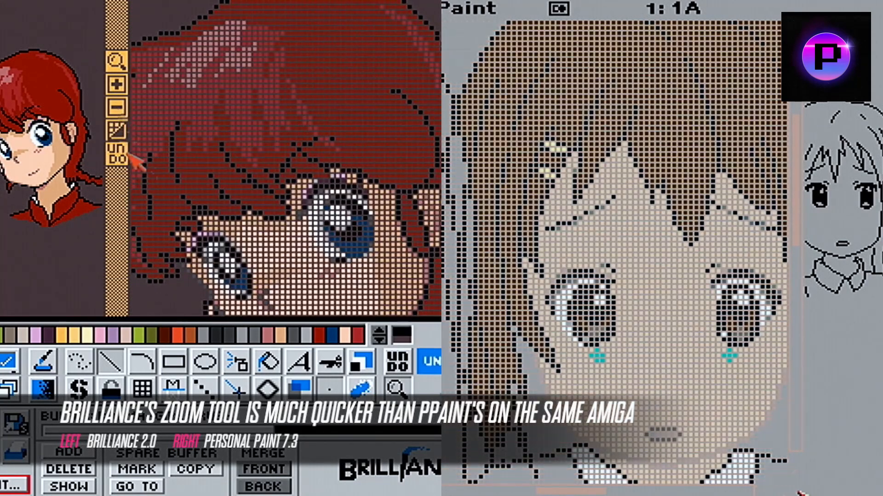
click(33, 146)
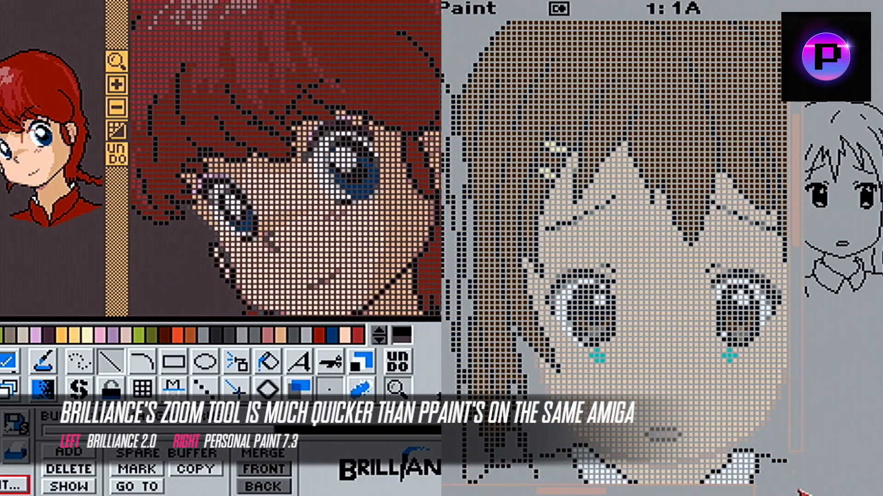
click(19, 120)
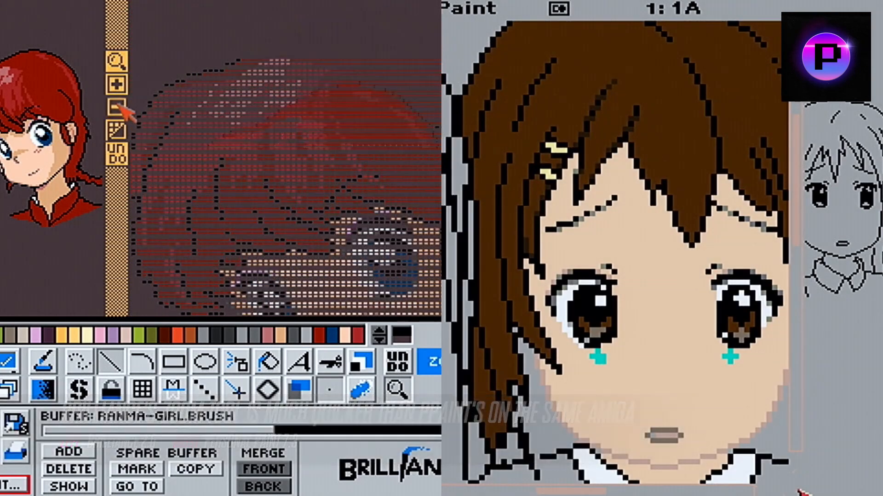
click(115, 128)
click(396, 391)
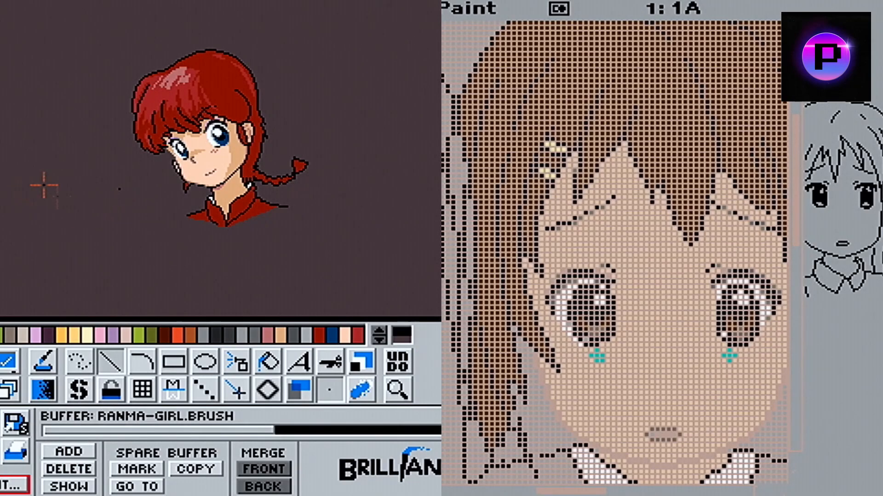
- Magnify the brown-haired girl's left eye in Personal Paint by two levels and examine the area below it
key(>)
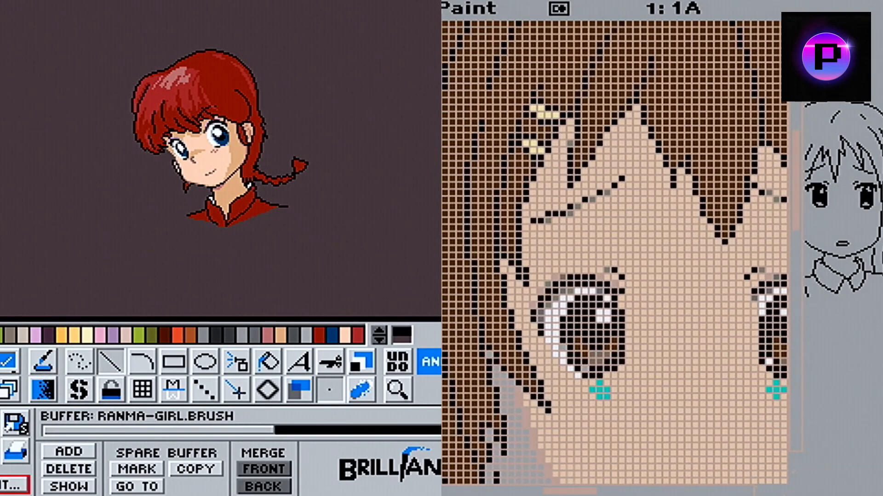
key(>)
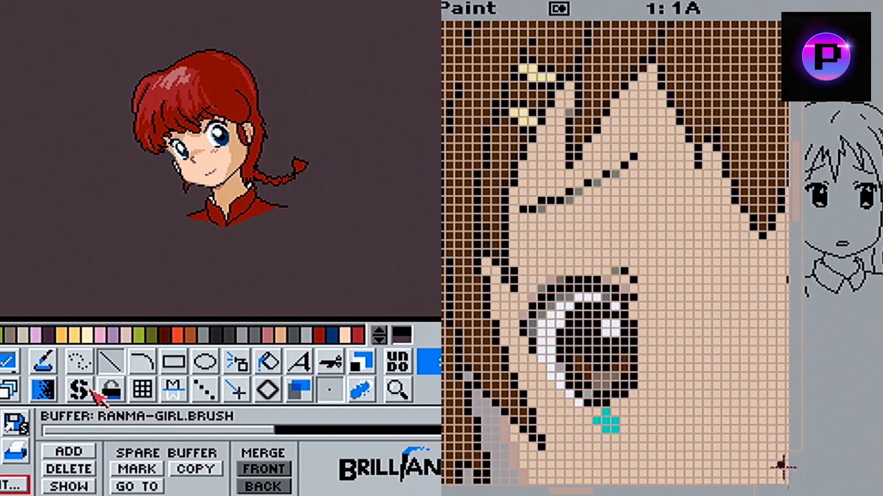
click(352, 392)
drag(797, 199, 792, 241)
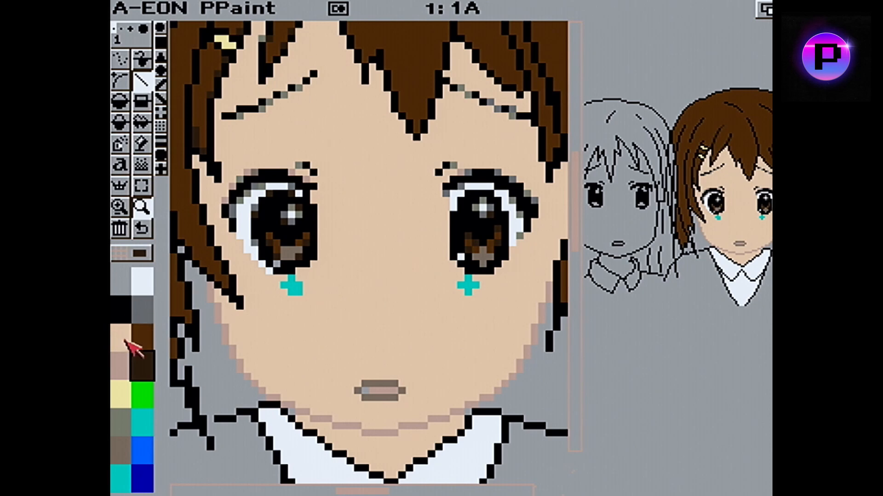
- Place dusky pink and olive grey pixels beside the lower edge of the brown-haired girl's left iris
click(121, 367)
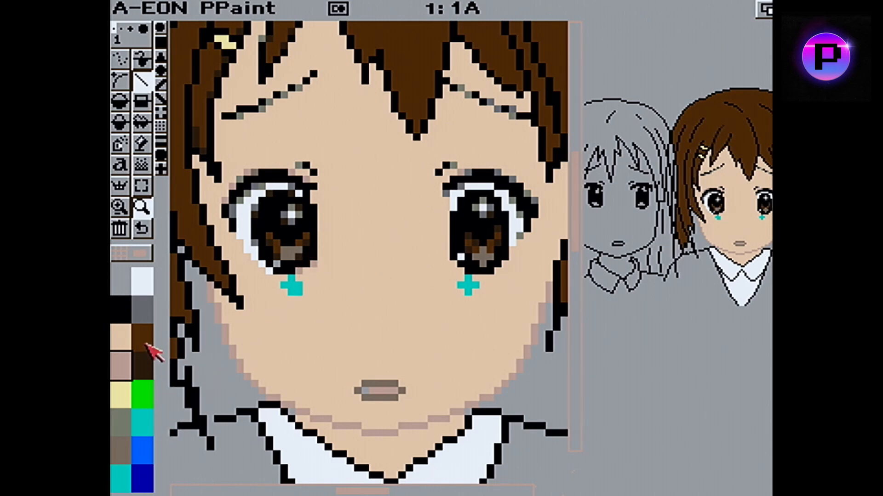
click(121, 422)
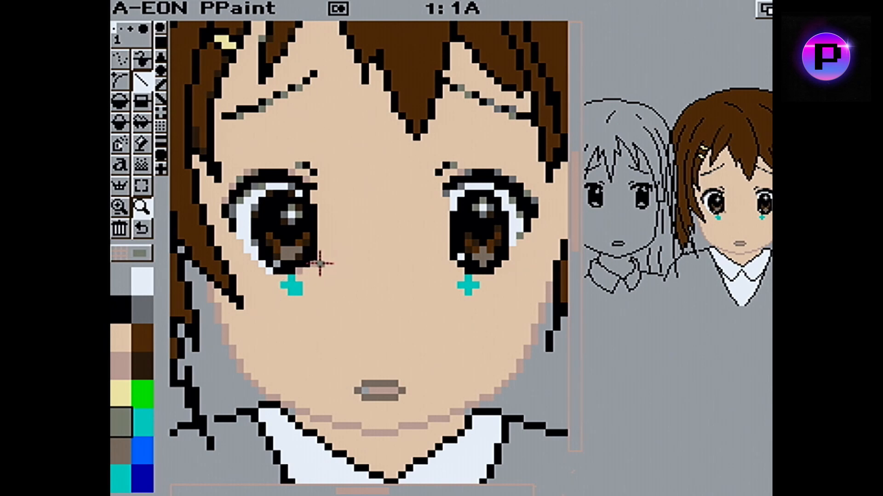